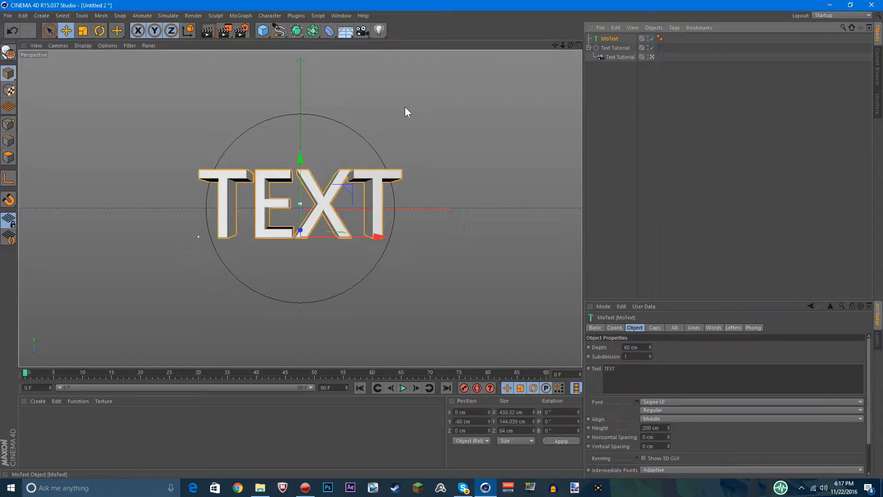
left_click(377, 80)
left_click(611, 38)
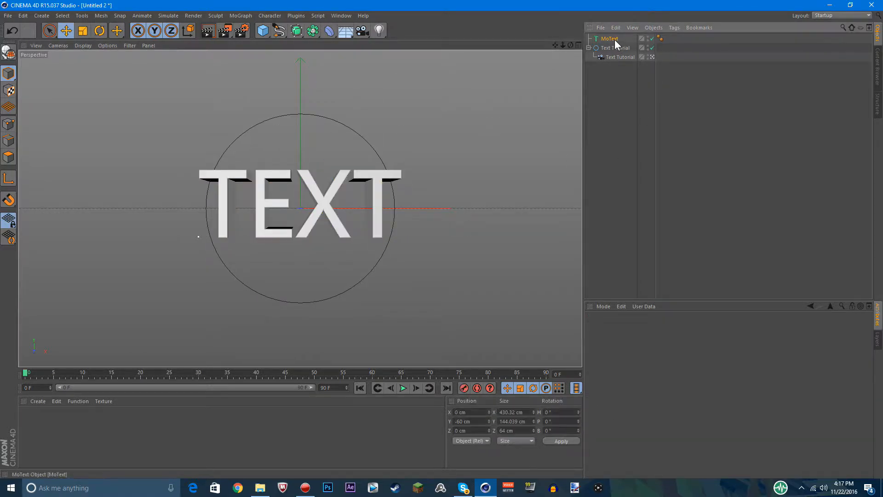
left_click(720, 265)
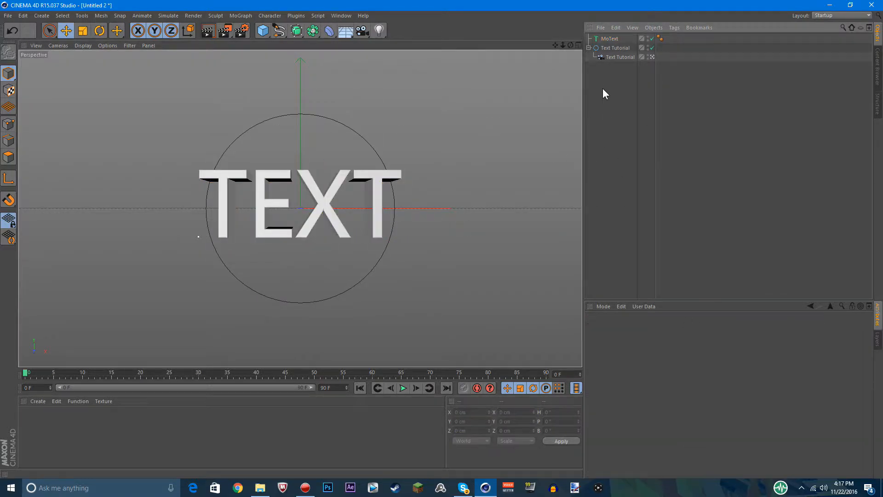
left_click(612, 39)
key("ctrl+c")
key("ctrl+v")
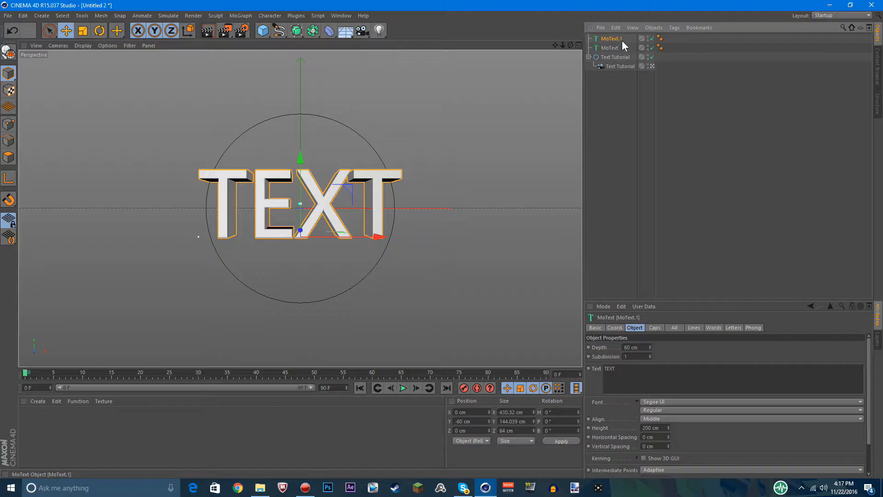
key("ctrl+z")
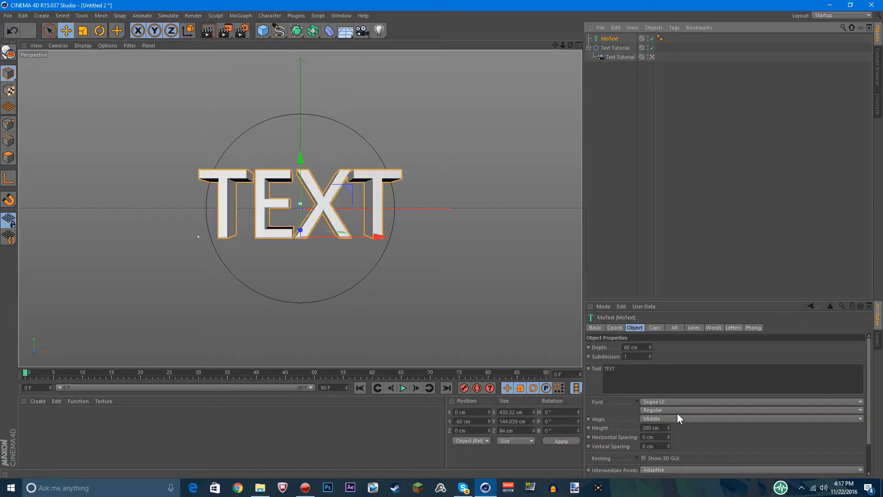
Set the text object's font to M.F. Plexus Italic
left_click(677, 402)
scroll(689, 318, "up", 14)
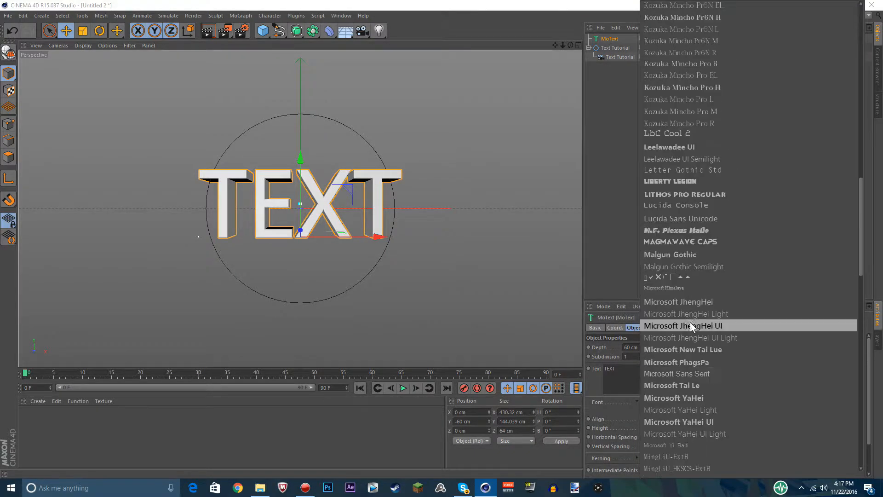
left_click(679, 230)
left_click(606, 202)
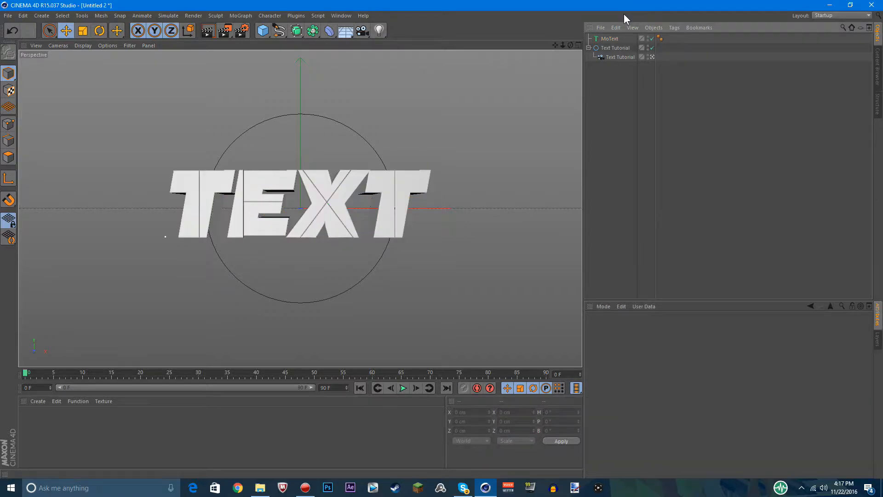
Duplicate the restyled text object, leaving the copy's default name as is
left_click(610, 40)
key("ctrl+c")
key("ctrl+v")
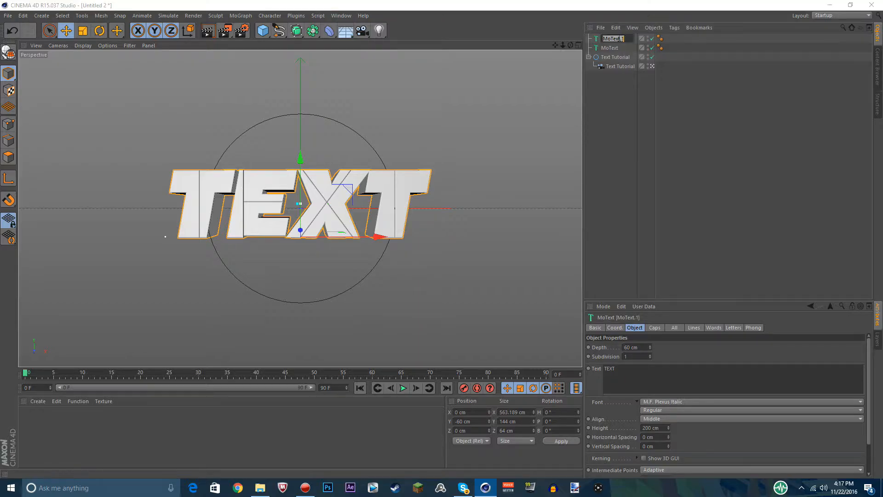
double_click(617, 39)
key("Return")
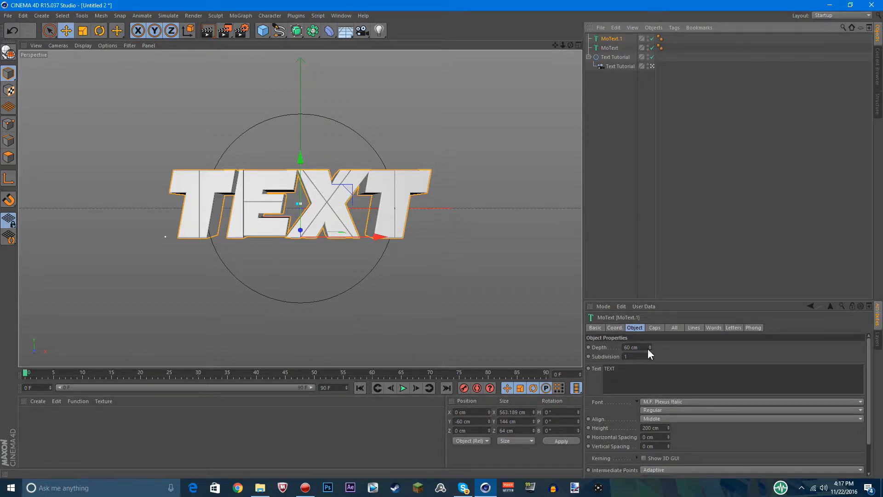
Set the duplicated text's start and end fillet cap radii to 4 cm, with 17 steps on the end cap
left_click(654, 328)
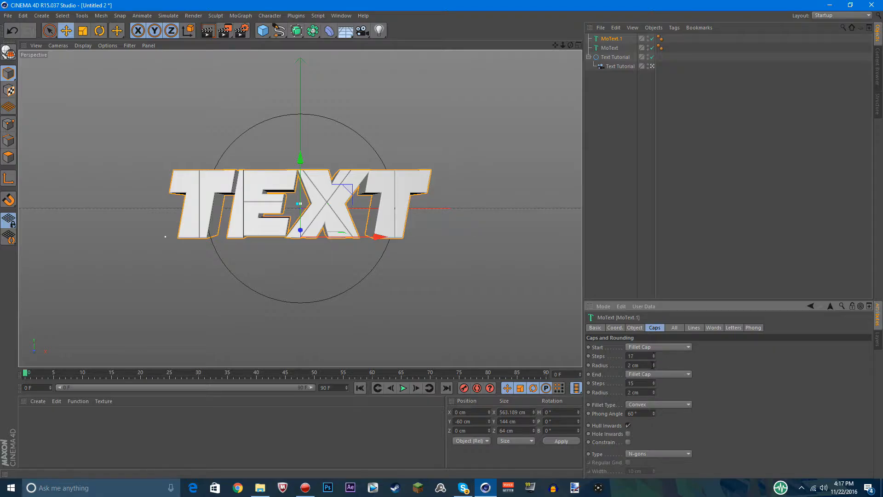
left_click(654, 363)
left_click(654, 363)
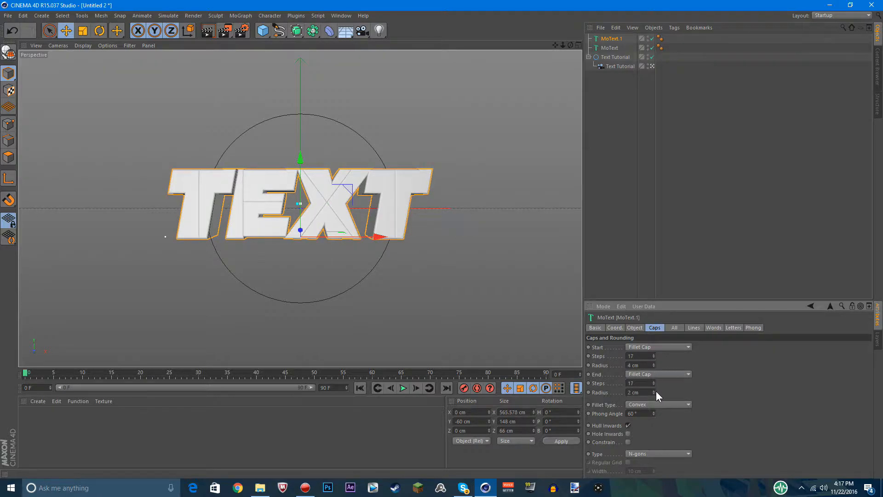
left_click(654, 391)
left_click(654, 391)
Set the duplicated text's extrusion depth to 40 cm
left_click(630, 327)
left_click_drag(642, 348, 243, 297)
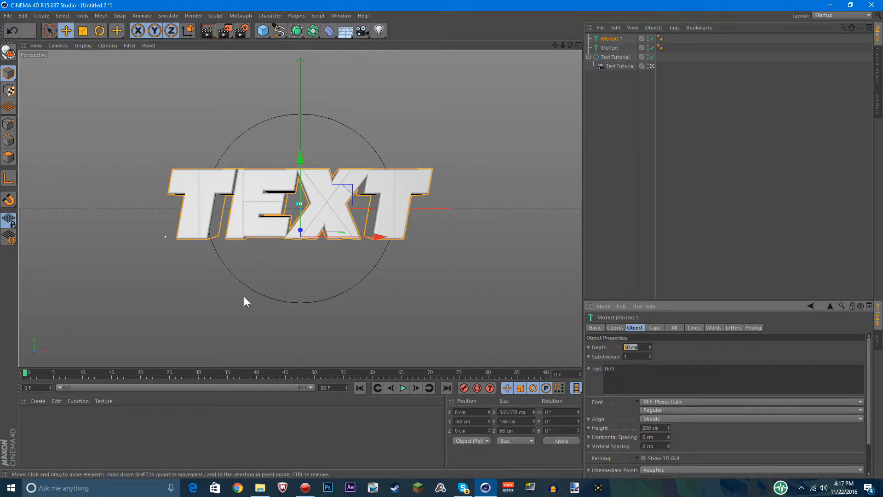
type("40")
key("Return")
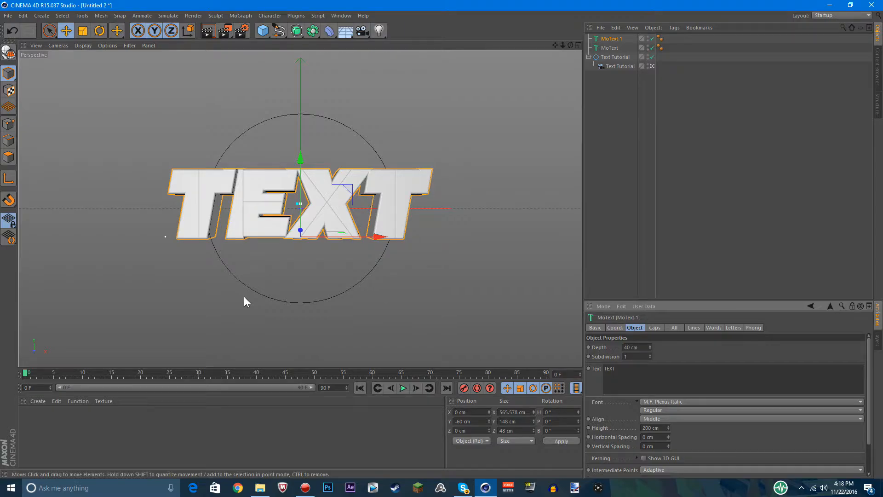
Move the duplicated text along the Z axis to 10 cm, behind the original text's front face
middle_click(521, 144)
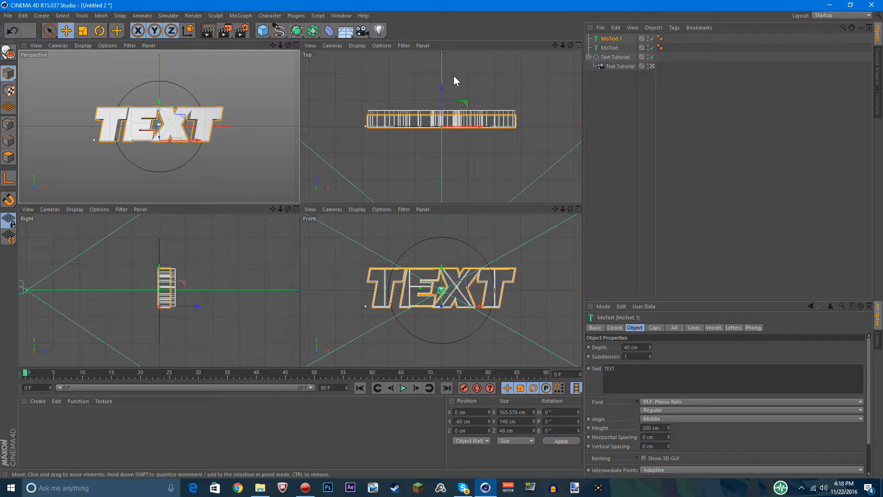
left_click_drag(440, 89, 443, 89)
key("ctrl+z")
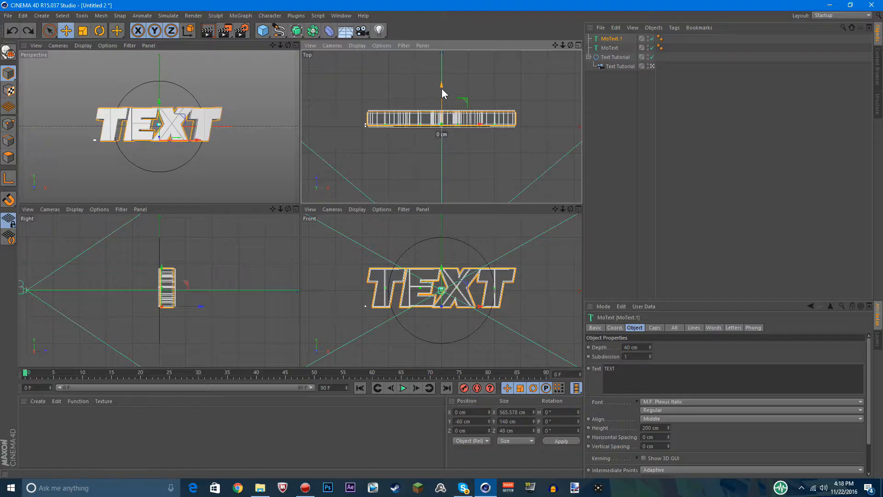
middle_click(252, 193)
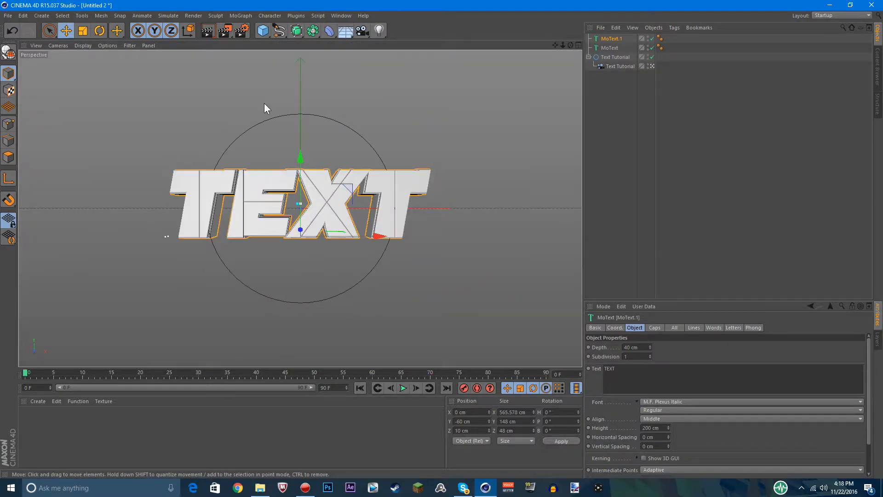
Render the perspective view to check the layered text
left_click(476, 136)
left_click(208, 31)
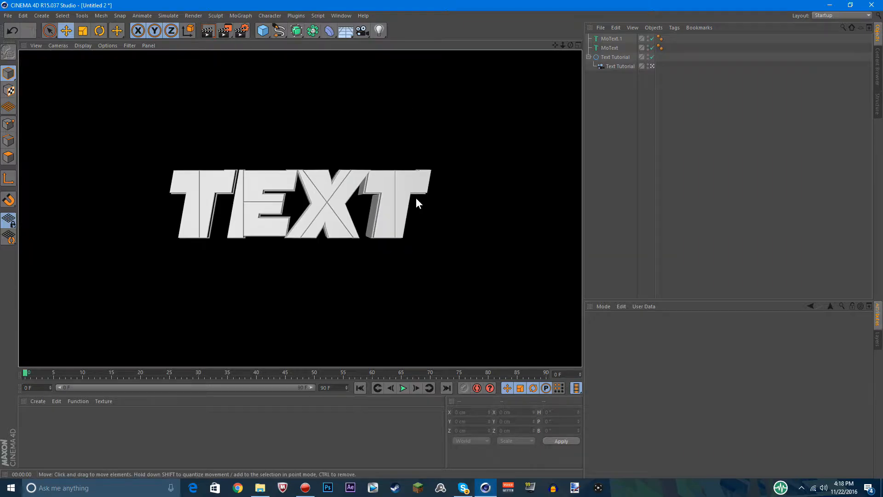
left_click(417, 198)
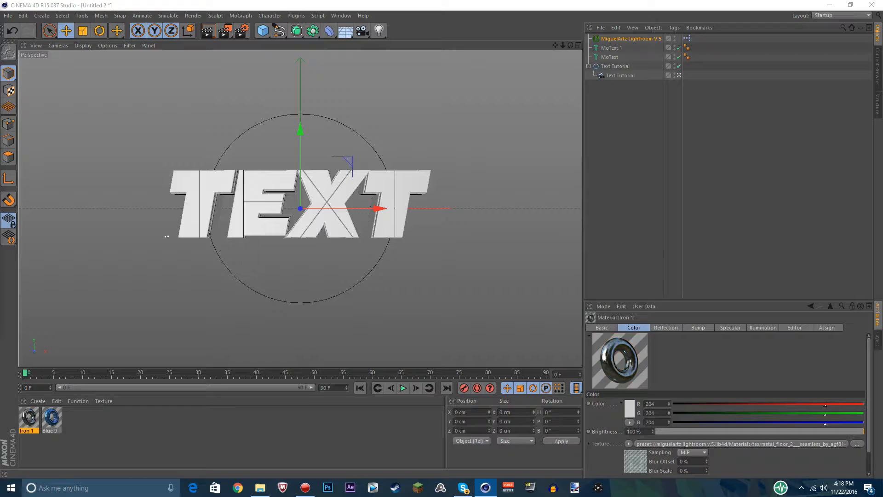
left_click(114, 436)
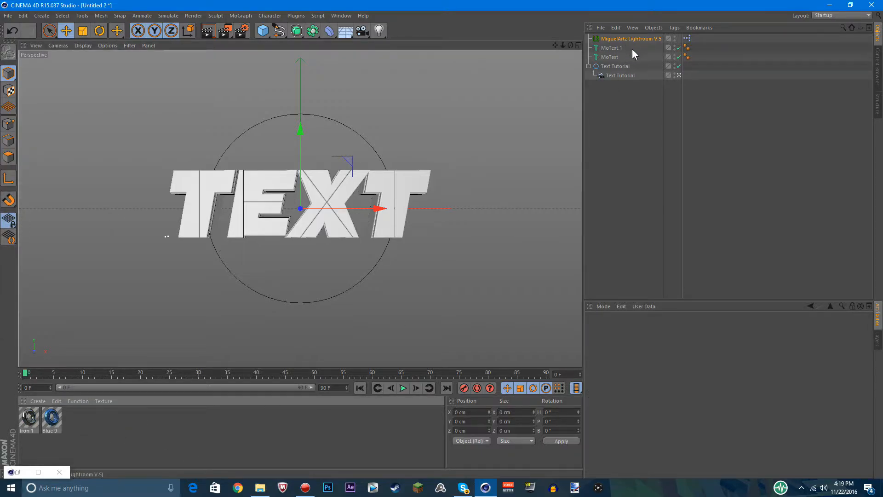
Duplicate both the original text and its outline copy together
left_click(612, 57)
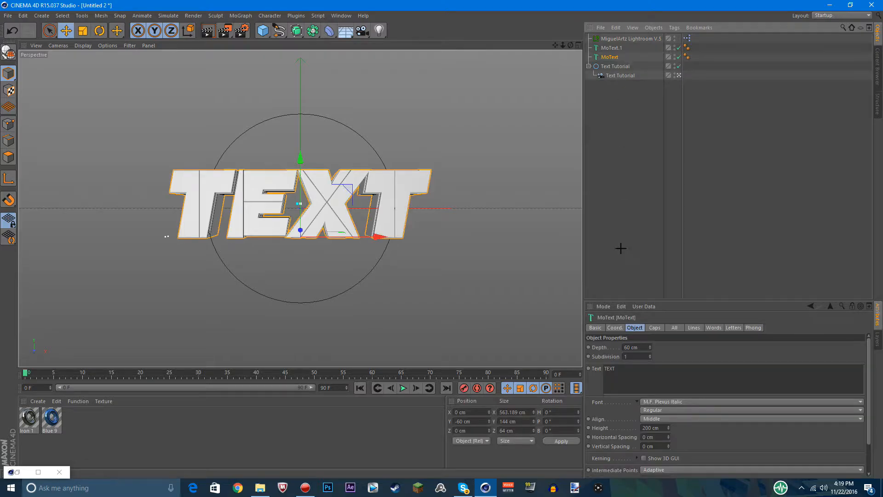
left_click(620, 248)
left_click(612, 57)
left_click(612, 48, "shift")
key("c")
key("ctrl+z")
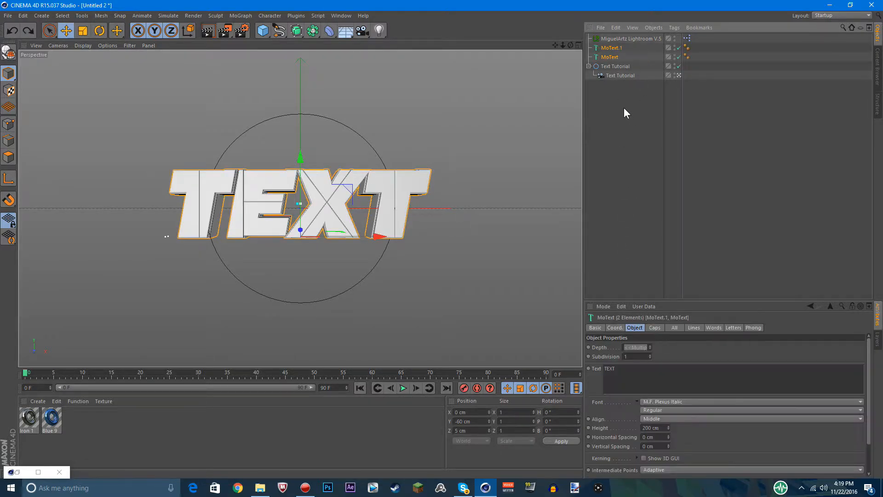
key("ctrl+c")
key("ctrl+v")
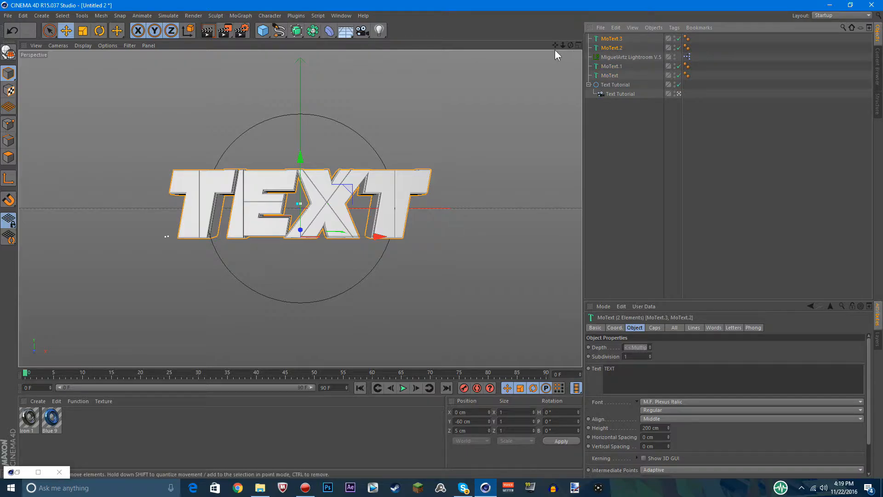
left_click(629, 176)
Add a null object and name it BACKUP
left_click_drag(261, 33, 282, 30)
double_click(606, 39)
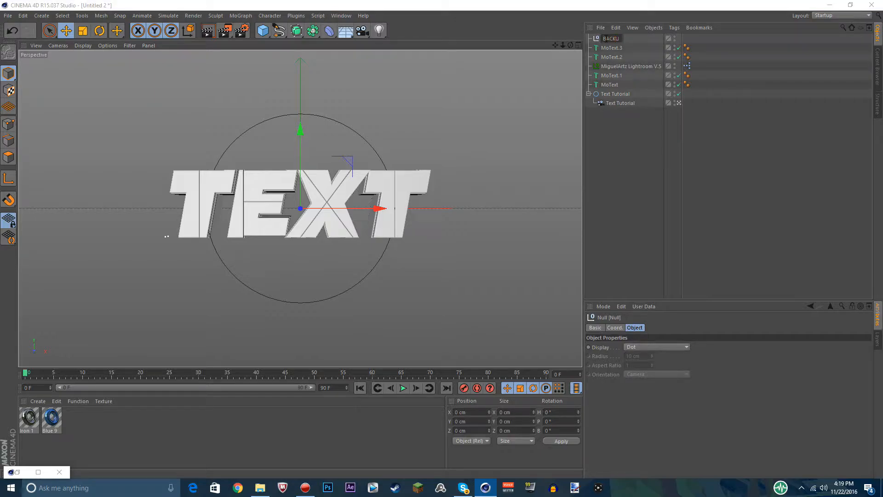
key("Return")
Nest the two newly duplicated text objects inside the BACKUP null and collapse the group
left_click_drag(628, 45, 603, 57)
left_click_drag(609, 49, 602, 74)
left_click(597, 38)
left_click(589, 38)
left_click(657, 162)
Make the original MoText object editable and expand its hierarchy down to the individual letter extrudes
left_click(638, 67)
left_click(615, 68)
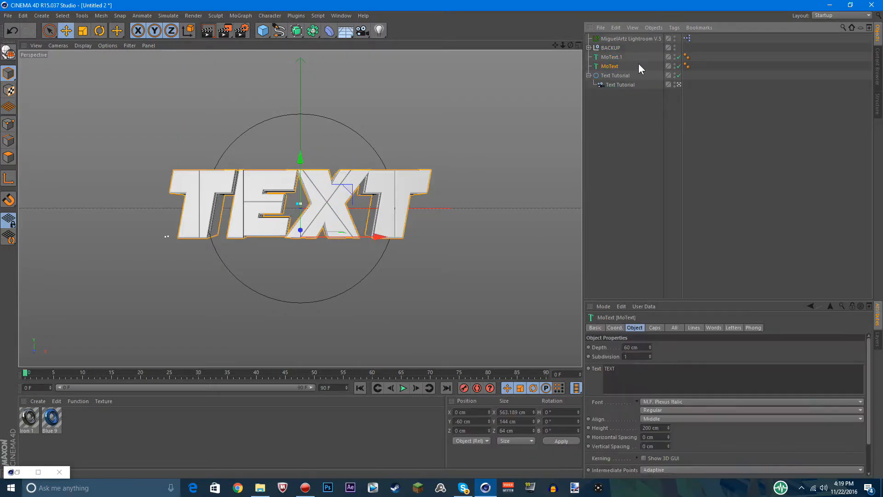
key("c")
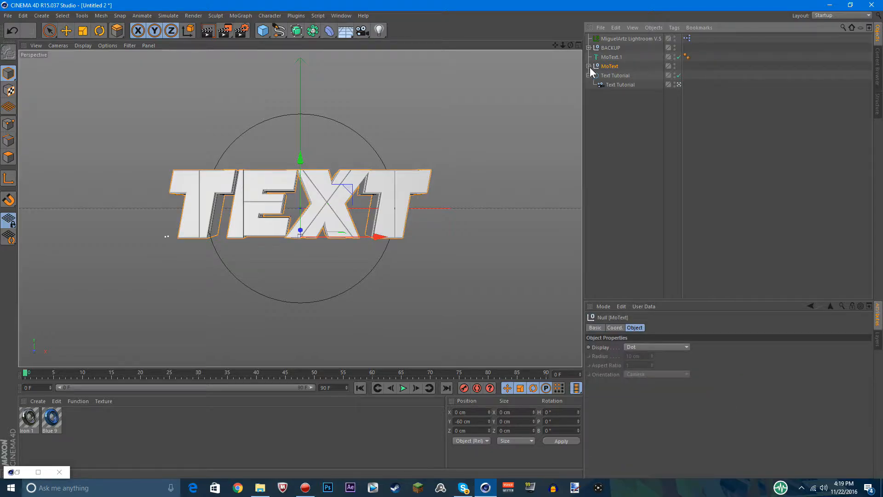
left_click(589, 67)
left_click(596, 77)
left_click(594, 76)
left_click(599, 84)
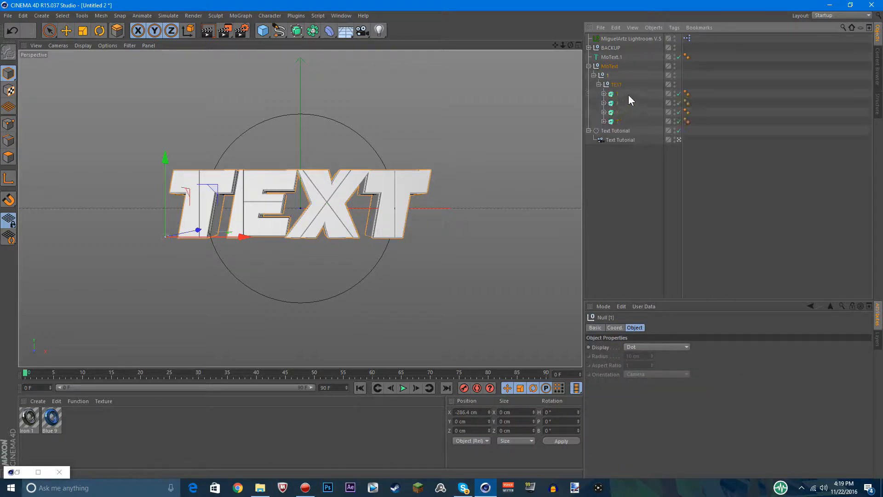
Move the four letter extrudes out to the root of the hierarchy and delete the leftover MoText null group
left_click_drag(628, 95, 603, 122)
left_click_drag(612, 113, 613, 149)
left_click_drag(615, 66, 613, 181)
key("Delete")
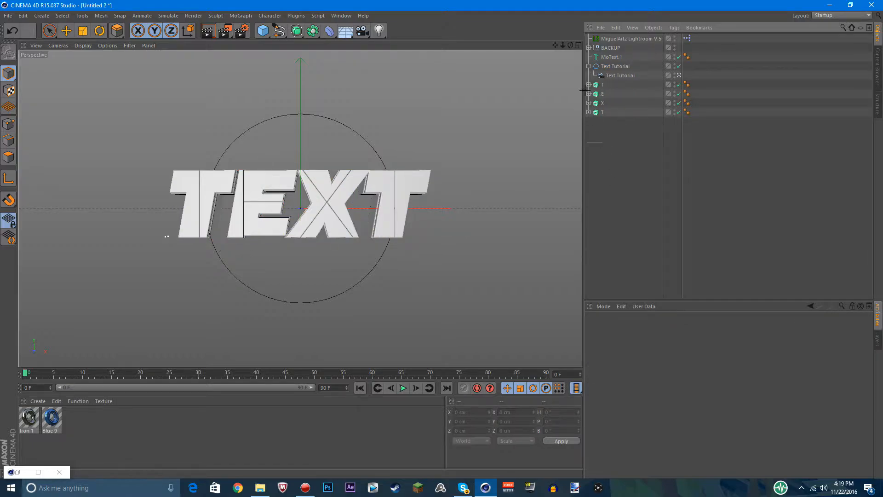
Expand the four letter extrudes and move their T, E, X and T splines out to the root of the hierarchy
left_click_drag(584, 90, 578, 79)
left_click(589, 85)
left_click(589, 103)
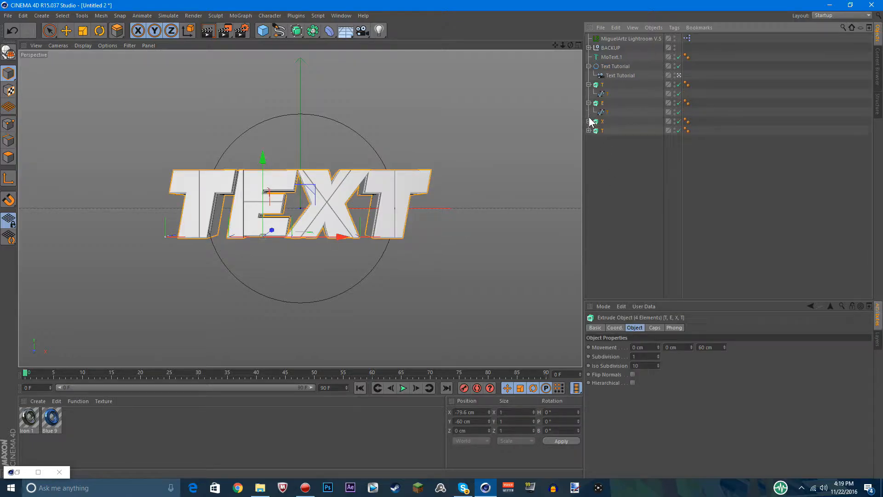
left_click(589, 122)
left_click(589, 140)
left_click(606, 148)
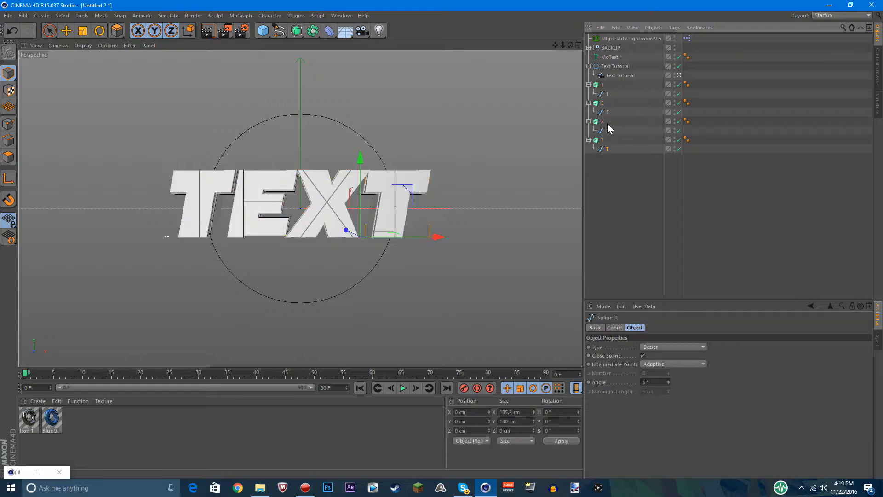
left_click(607, 130, "ctrl")
left_click(606, 112, "ctrl")
left_click(607, 94, "ctrl")
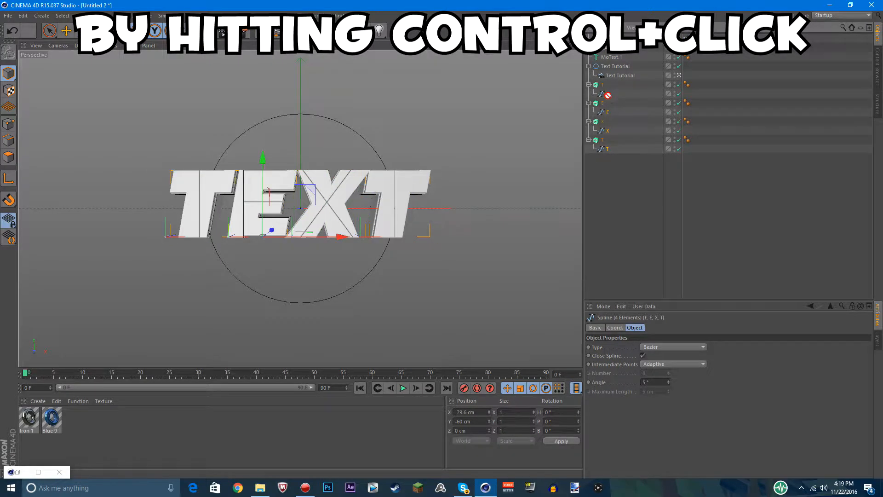
left_click_drag(608, 95, 607, 158)
Delete the emptied E, X and last T extrudes, keeping only the first T extrude
left_click_drag(599, 107, 596, 113)
key("Delete")
left_click(603, 84)
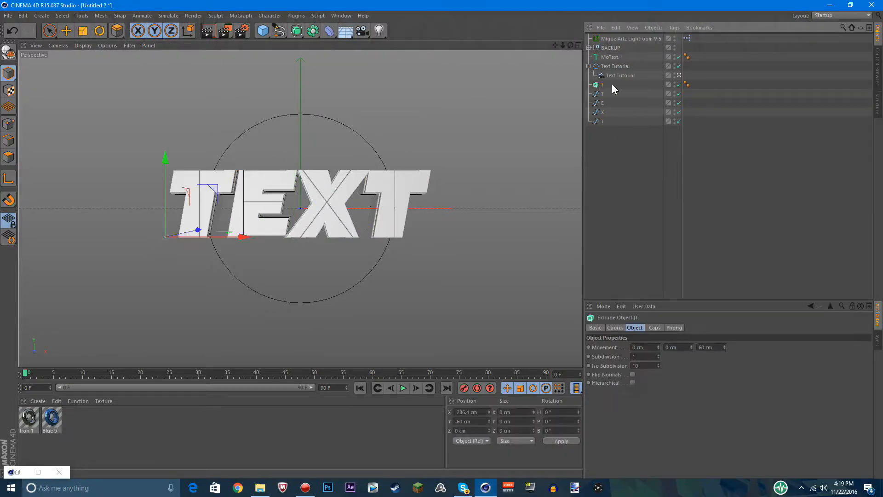
left_click(637, 94)
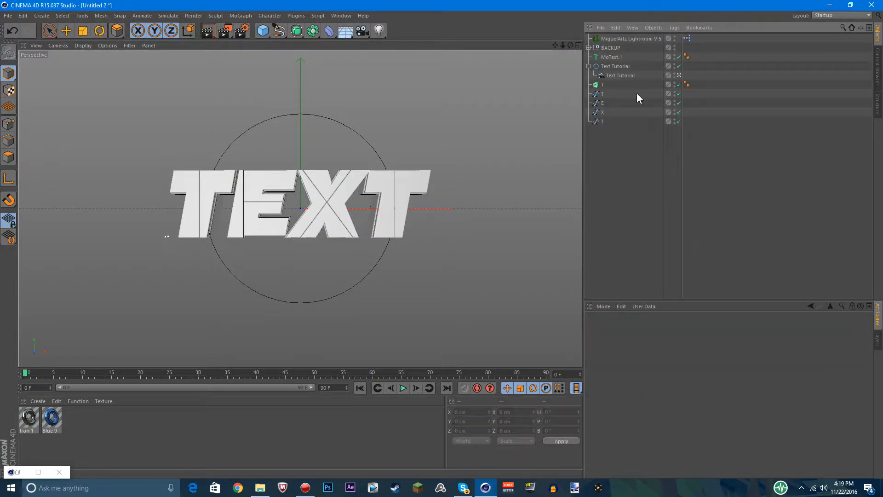
Start the B-Spline tool in point mode and switch to the four-view layout, with the front view framed on the text
left_click(69, 31)
left_click(279, 30)
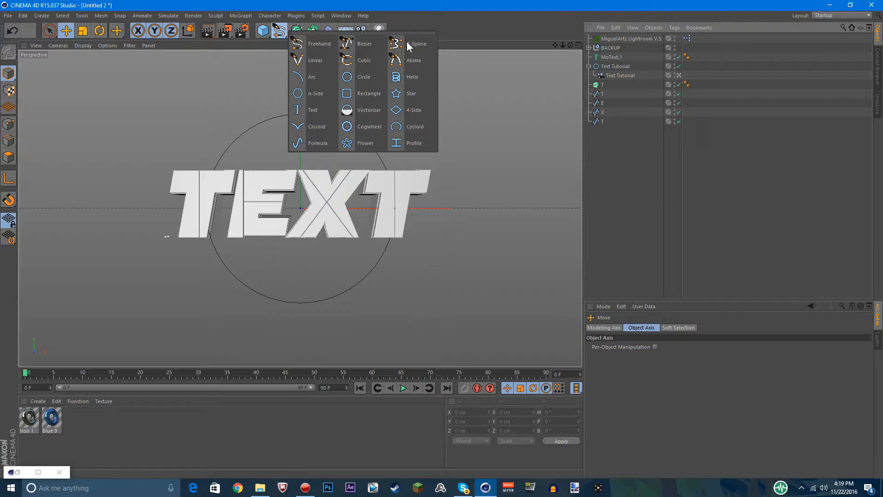
left_click(410, 45)
left_click(279, 31)
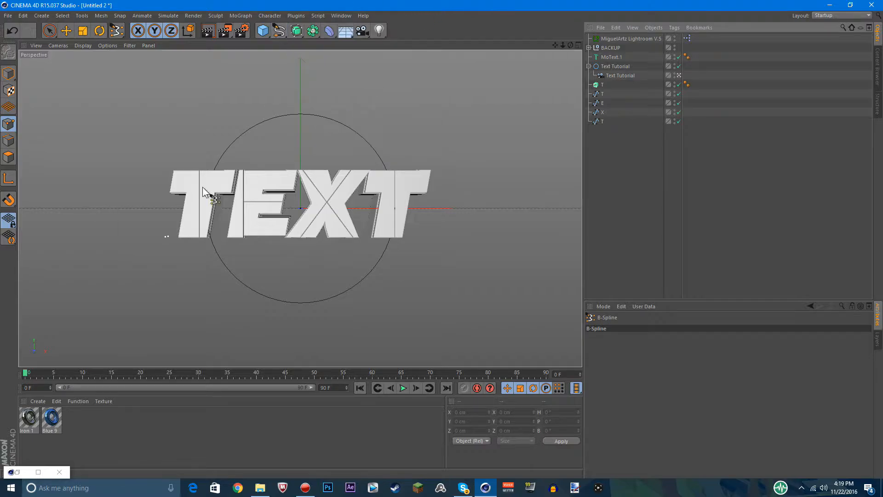
left_click(8, 123)
key("e")
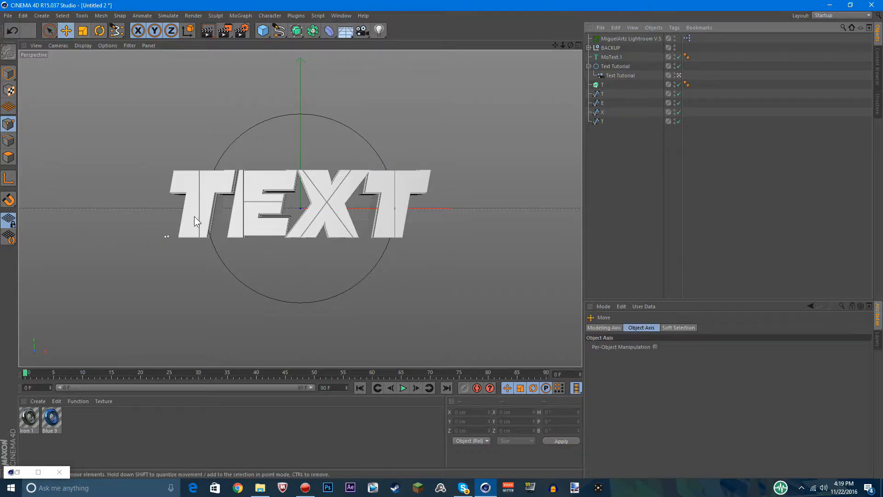
left_click(117, 30)
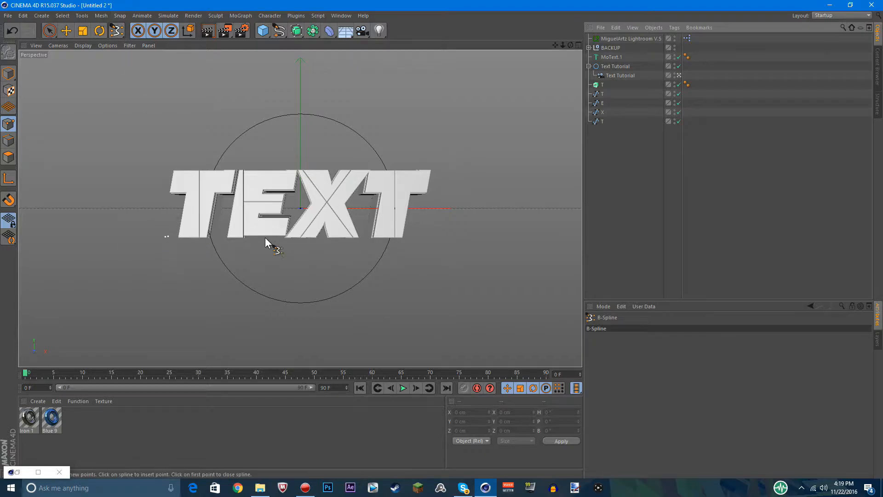
middle_click(435, 115)
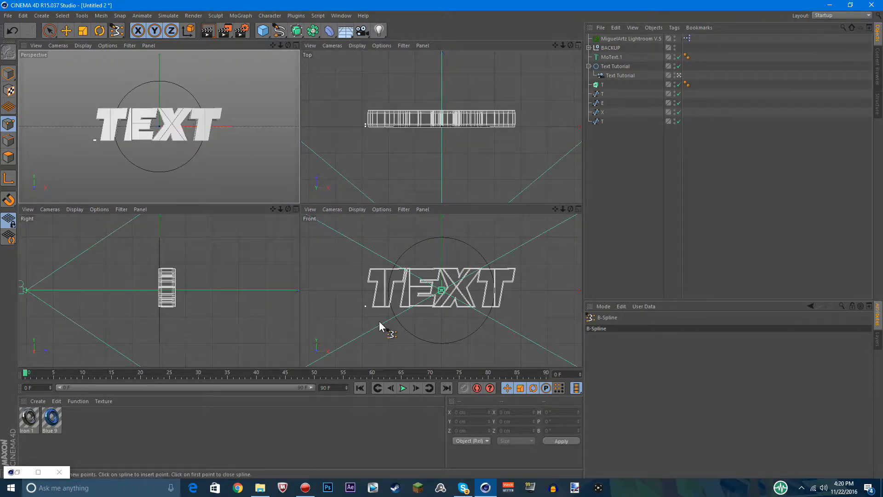
scroll(362, 324, "up", 4)
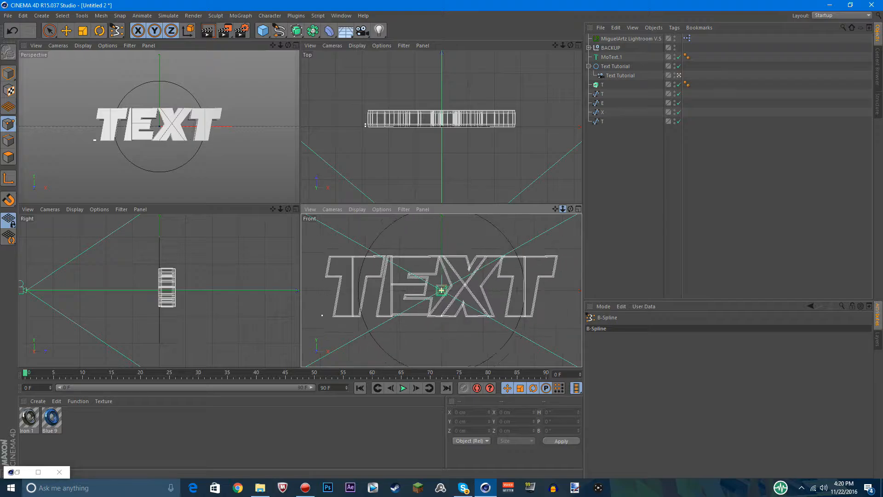
left_click(306, 317)
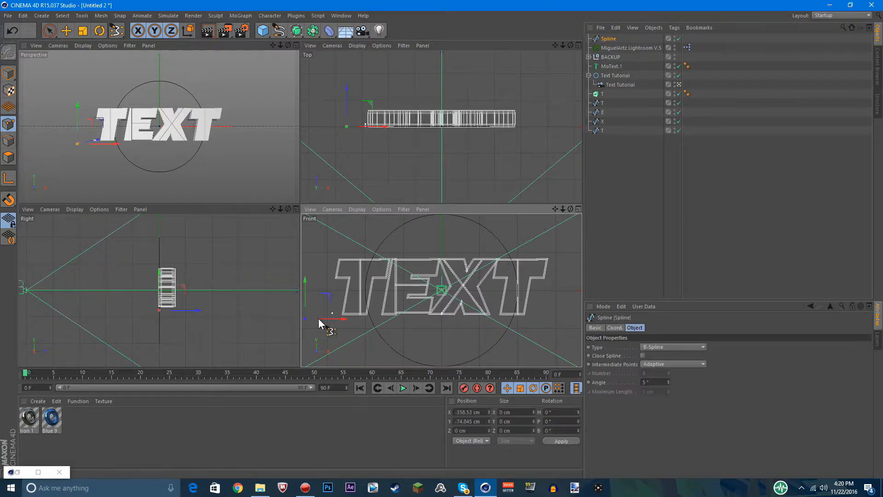
left_click(566, 250)
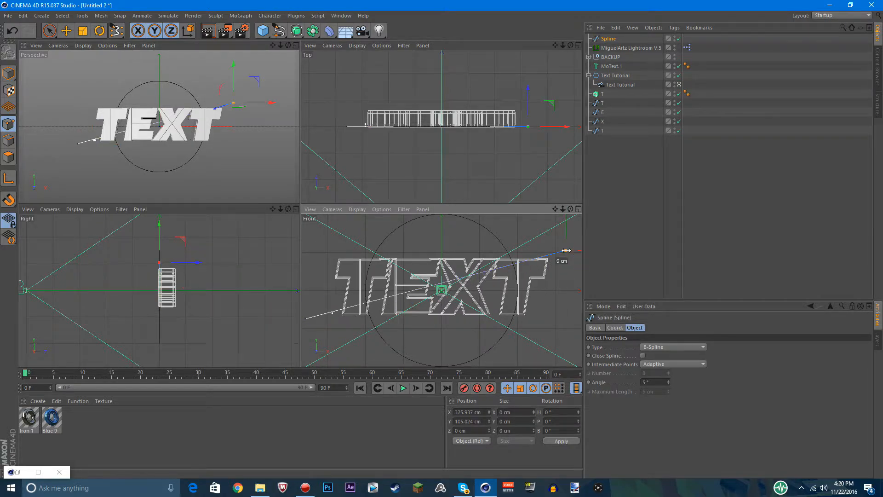
key("ctrl+z")
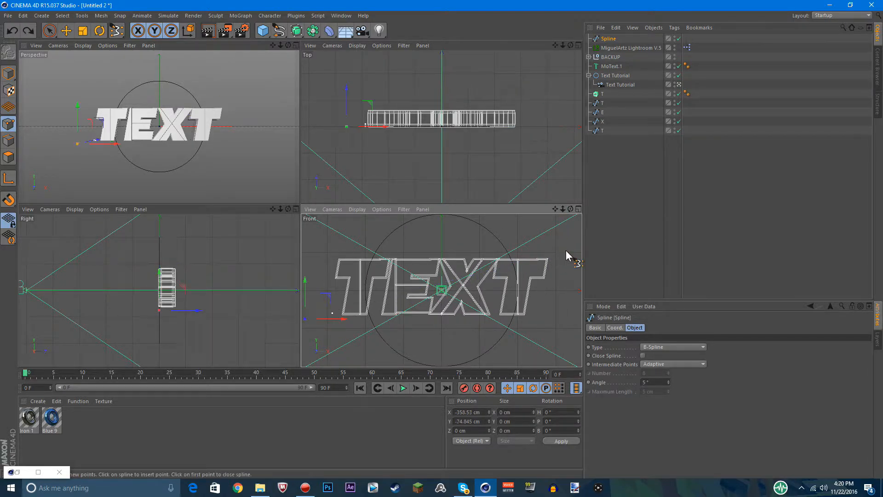
left_click(610, 39)
key("Delete")
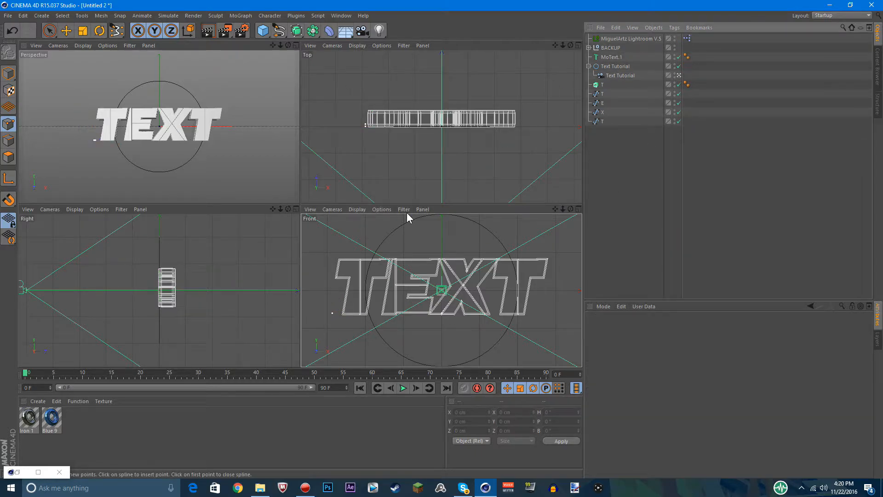
In the front view, begin a B-spline at the first T's lower corner, cross the text diagonally, extend past the last T and turn upward
left_click(332, 313)
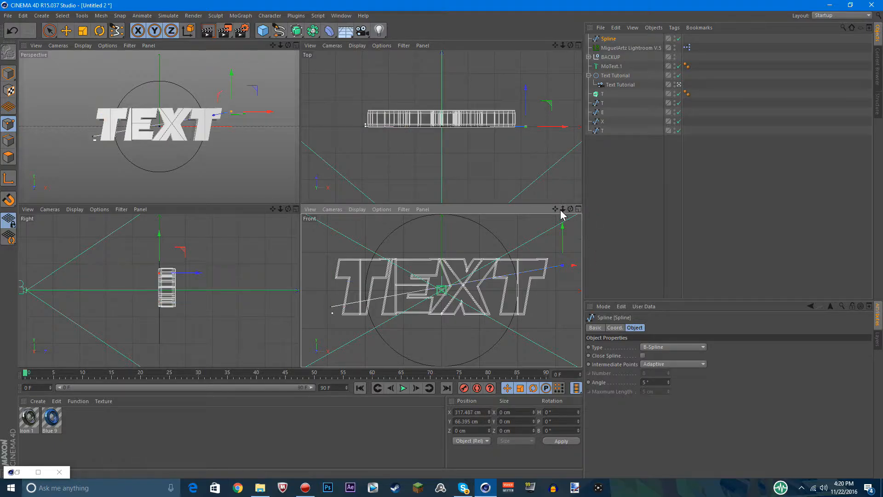
left_click_drag(555, 209, 415, 297)
left_click(529, 235)
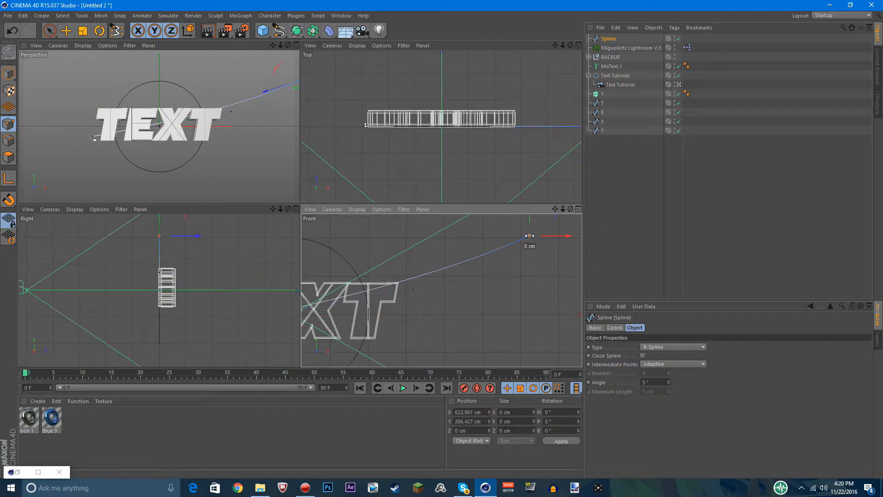
key("ctrl+z")
left_click(558, 269)
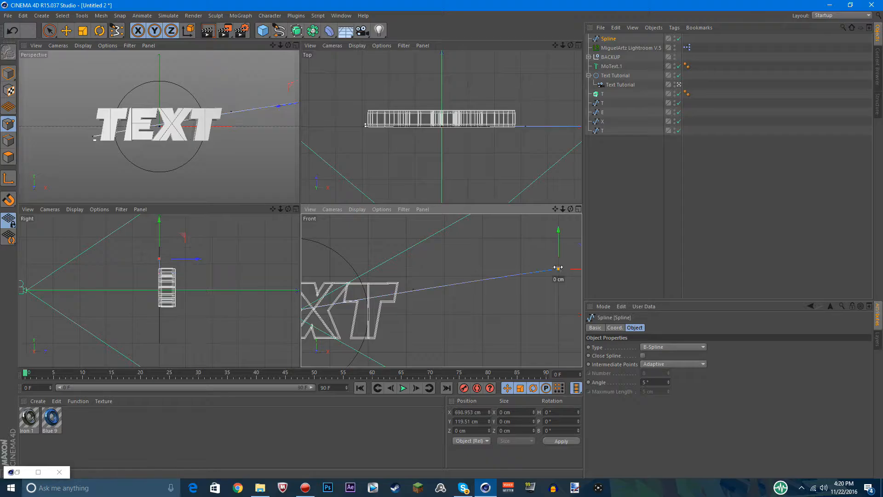
left_click_drag(555, 210, 489, 210)
left_click(525, 224)
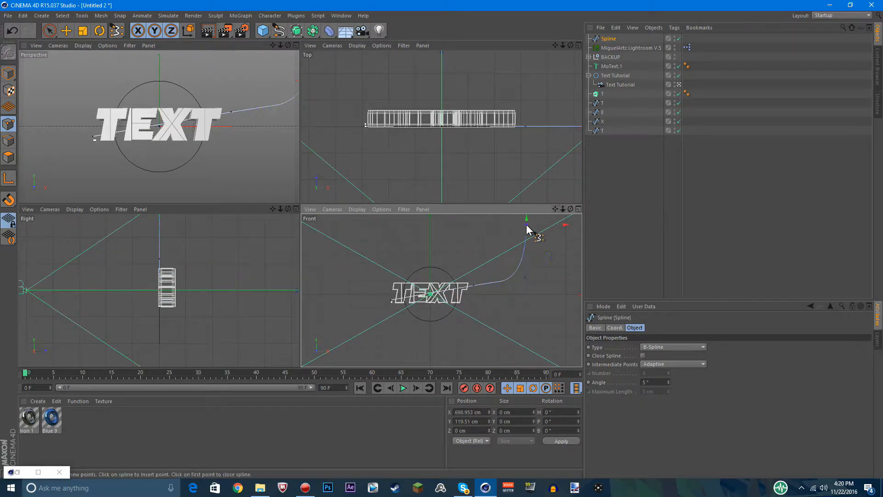
Continue the B-spline in a wide loop above and around the text and close it at its starting point
left_click(474, 224)
left_click(381, 249)
left_click(365, 264)
left_click(334, 302)
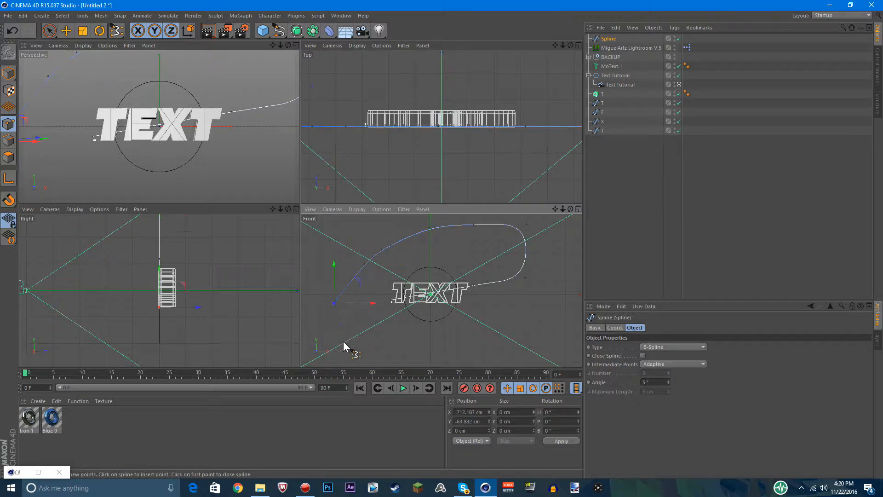
left_click(353, 345)
left_click(382, 328)
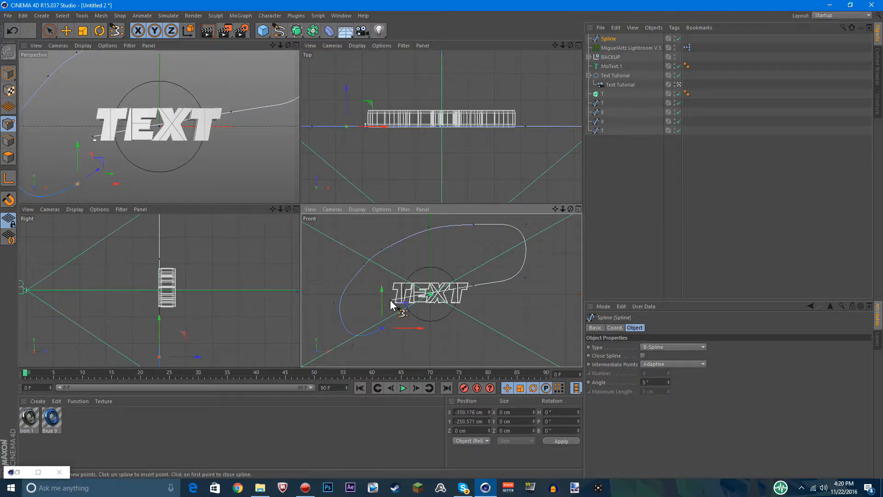
left_click(391, 301)
Adjust the spline's end point beside the first T to smooth the curve, and return to the perspective view in model mode
scroll(398, 322, "up", 4)
left_click_drag(382, 237, 381, 223)
left_click_drag(407, 262, 376, 261)
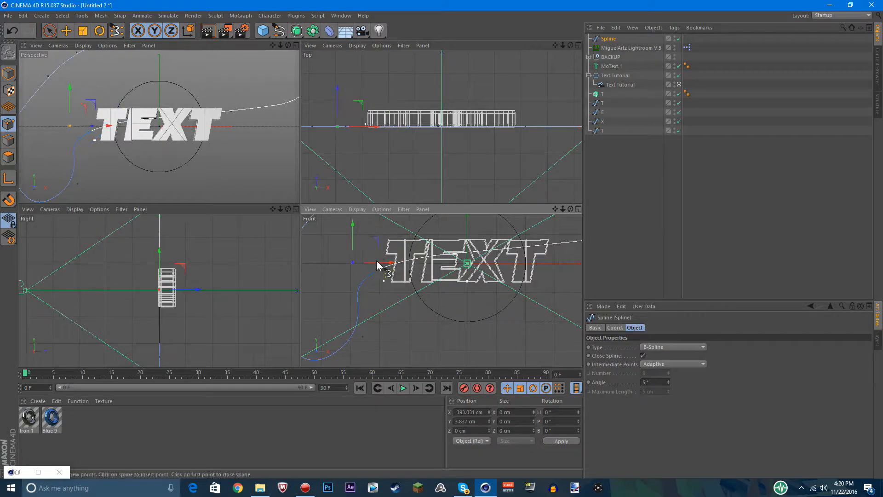
left_click(351, 228)
key("ctrl+z")
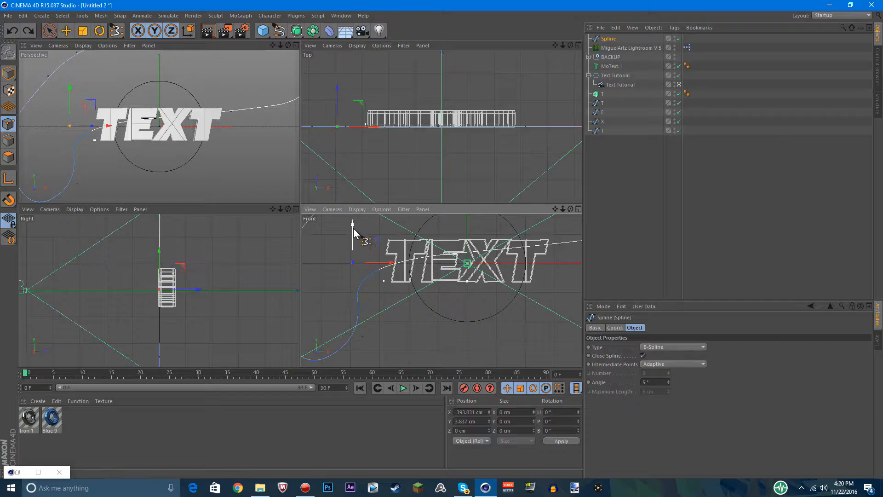
left_click_drag(353, 228, 353, 238)
left_click_drag(389, 270, 378, 270)
left_click_drag(348, 242, 341, 246)
middle_click(275, 169)
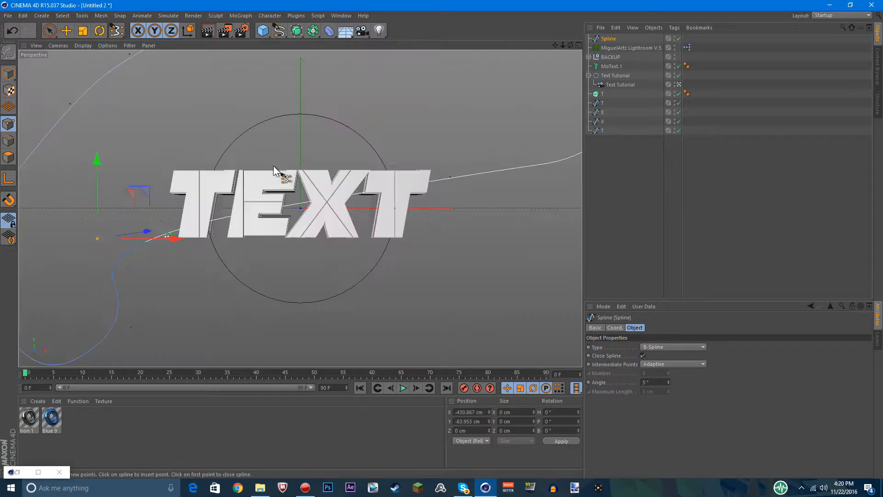
left_click(66, 30)
left_click(8, 74)
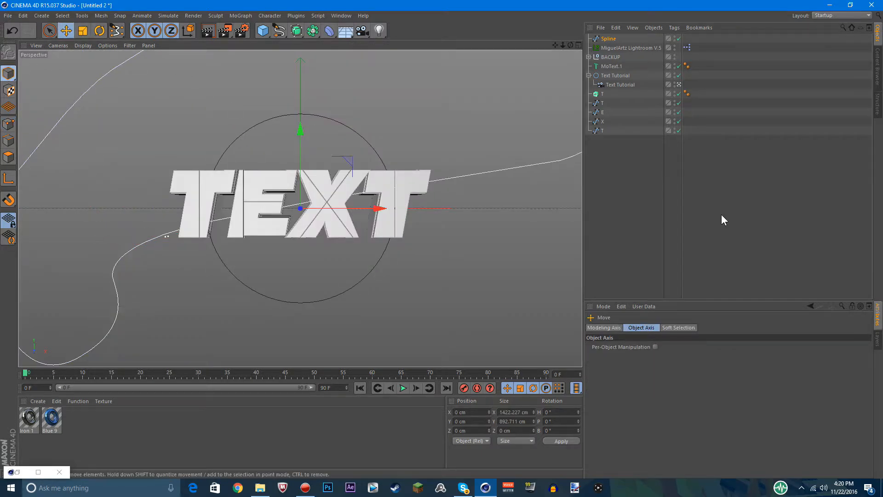
Disable the MoText.1 object and hide the BACKUP group so that only the letter splines and drawn spline are shown
left_click_drag(614, 162, 596, 101)
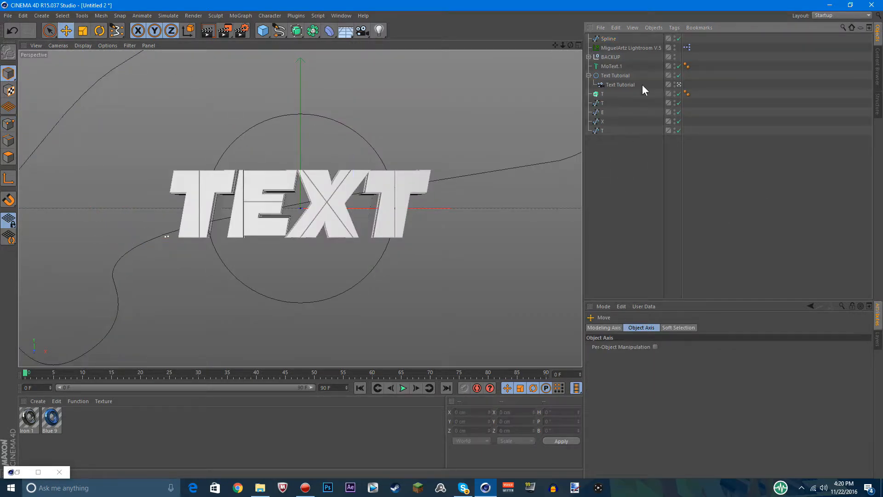
left_click(675, 56)
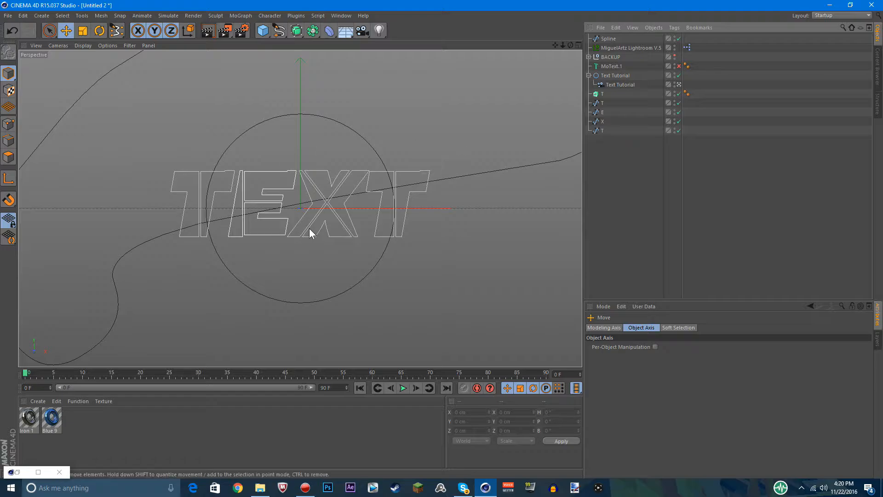
left_click(617, 66)
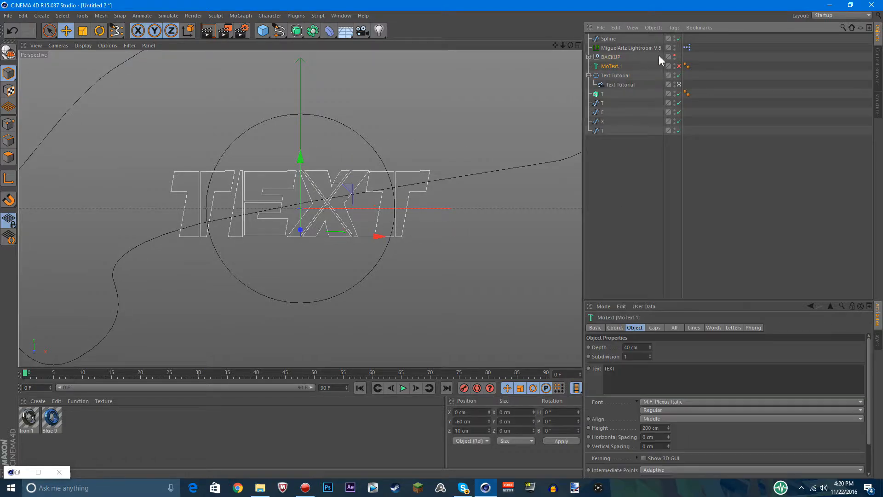
left_click(634, 211)
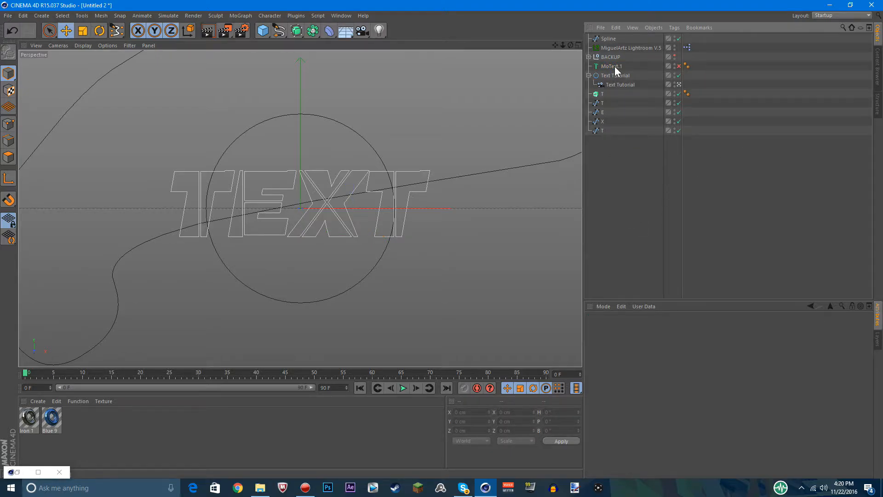
Add a Spline Mask object and nest the first T letter spline inside it
left_click_drag(606, 120, 614, 145)
left_click(603, 92)
left_click(605, 133)
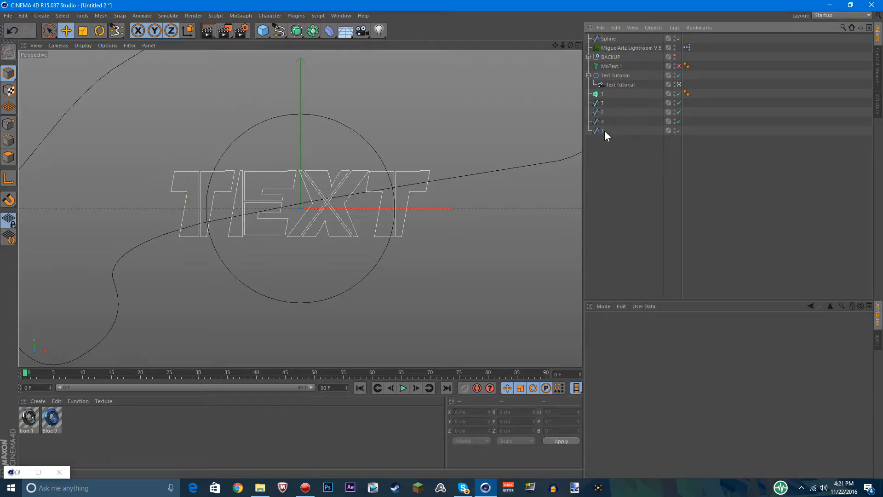
left_click(604, 94)
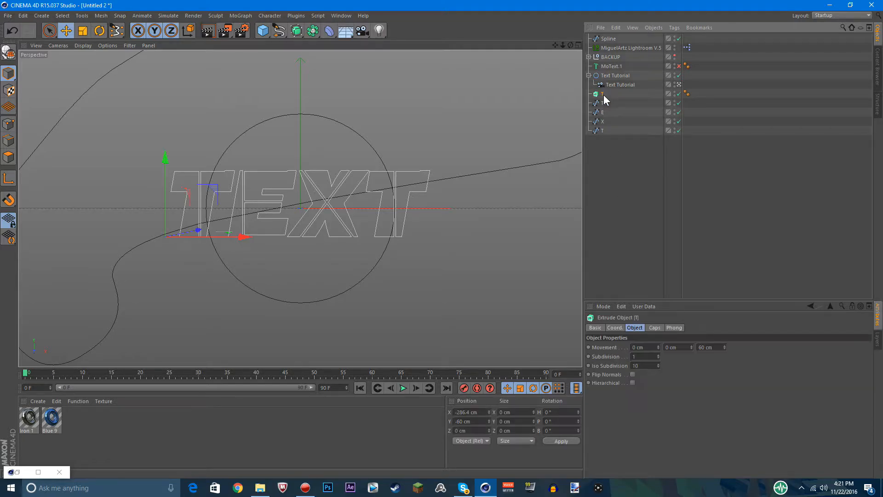
left_click(279, 31)
left_click(298, 32)
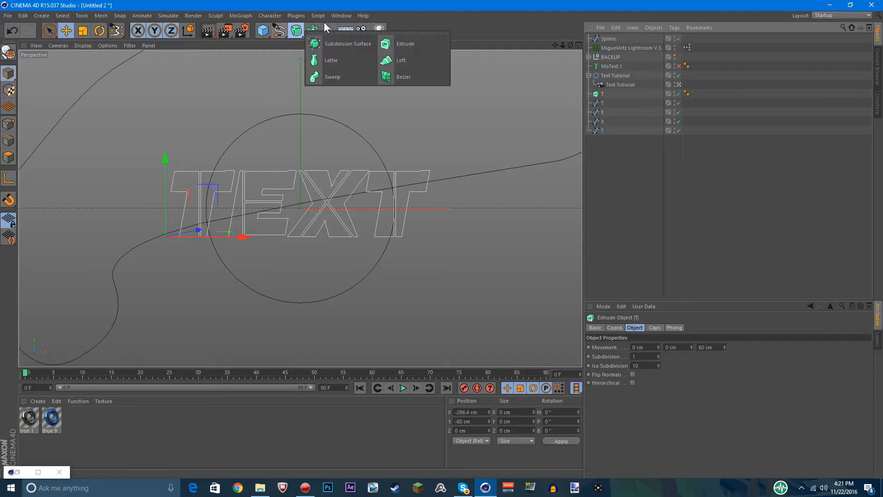
left_click(330, 31)
left_click(313, 31)
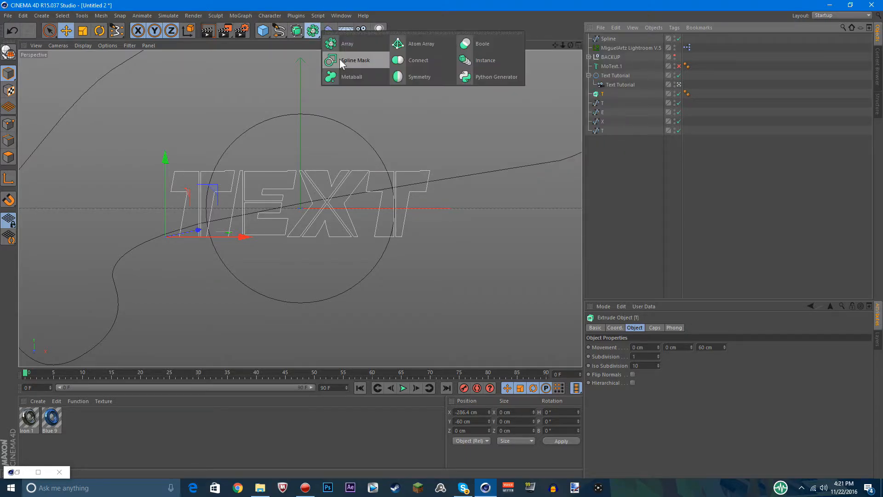
left_click(404, 41)
left_click_drag(602, 112, 619, 41)
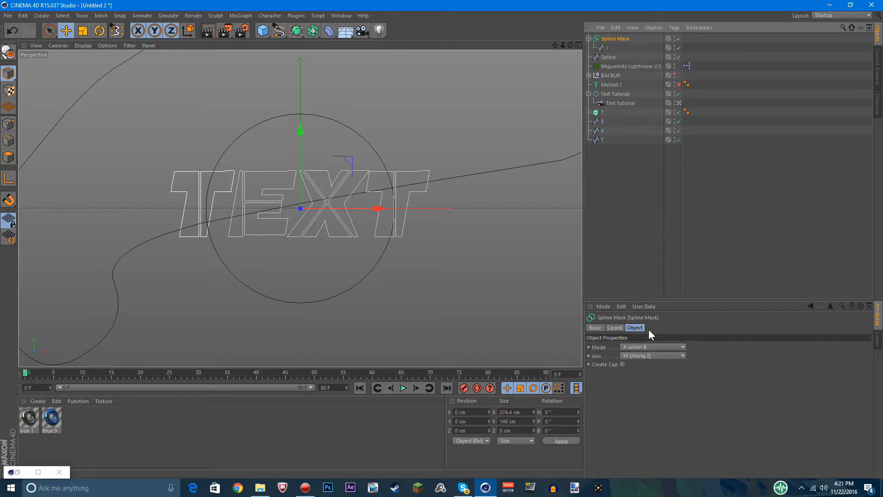
left_click_drag(601, 112, 619, 37)
Rename the drawn B-spline as MAIN
double_click(607, 57)
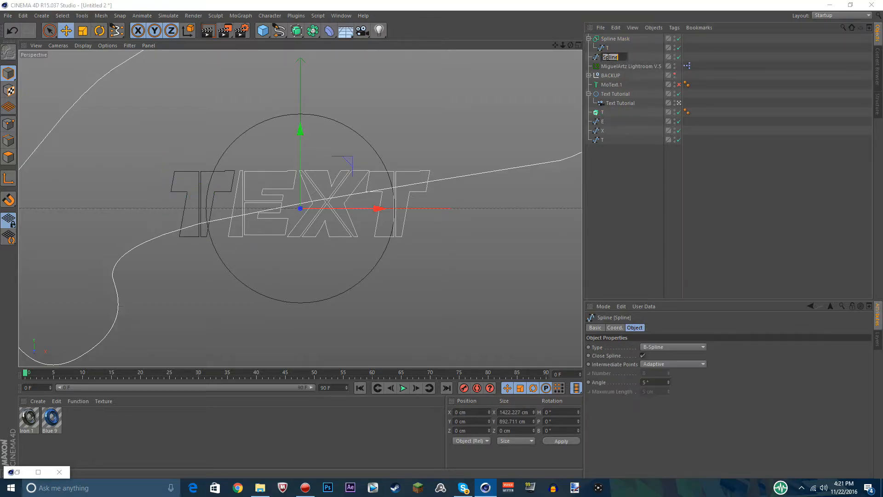
type("MAin")
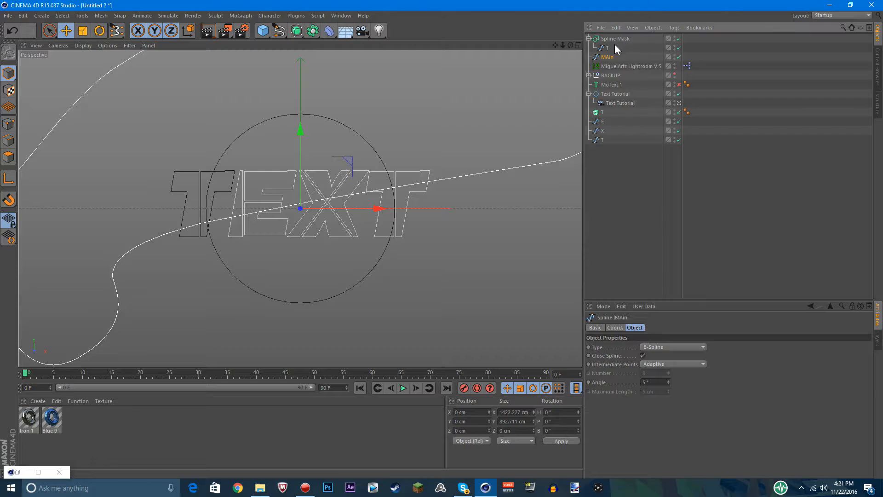
key("Return")
type("MAIN")
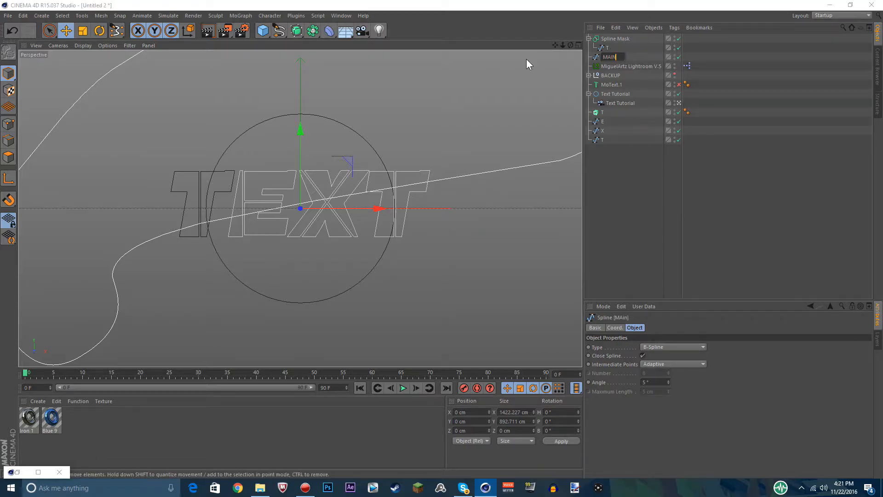
key("Return")
Duplicate the MAIN spline, nest the copy in the Spline Mask with the T spline, and place the mask inside the T extrude
key("ctrl+c")
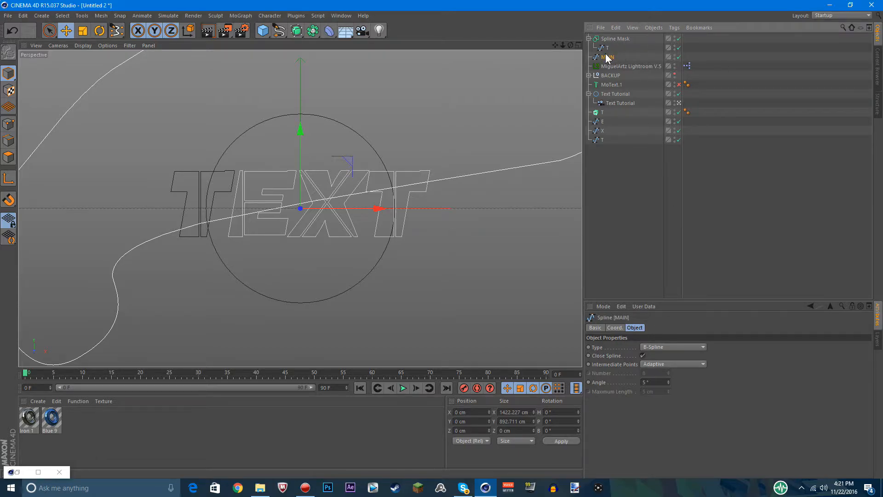
key("ctrl+v")
left_click_drag(609, 38, 604, 122)
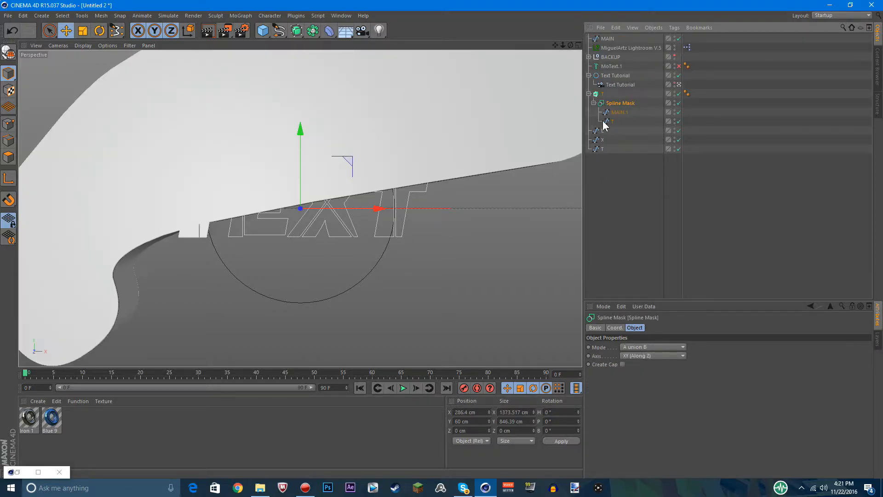
Collapse the T extrude and paste duplicates of it together with its Spline Mask
left_click(588, 94)
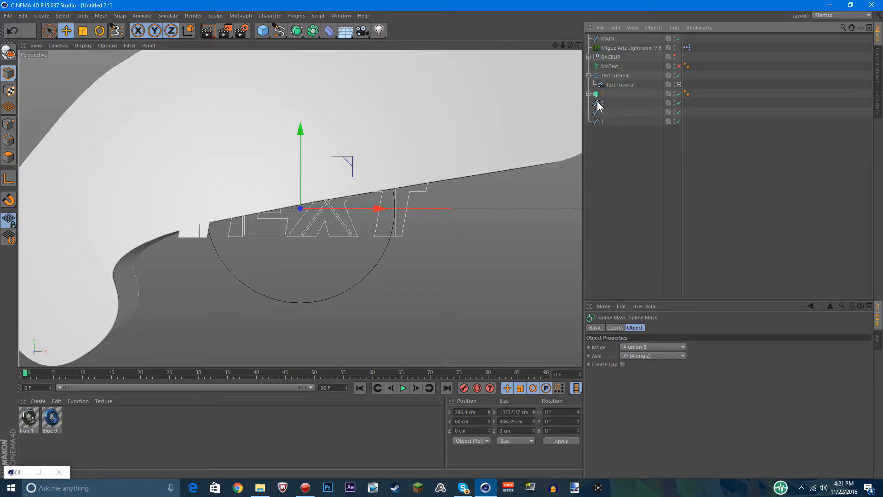
left_click(604, 95)
key("ctrl+v")
key("ctrl+v")
key("ctrl+v")
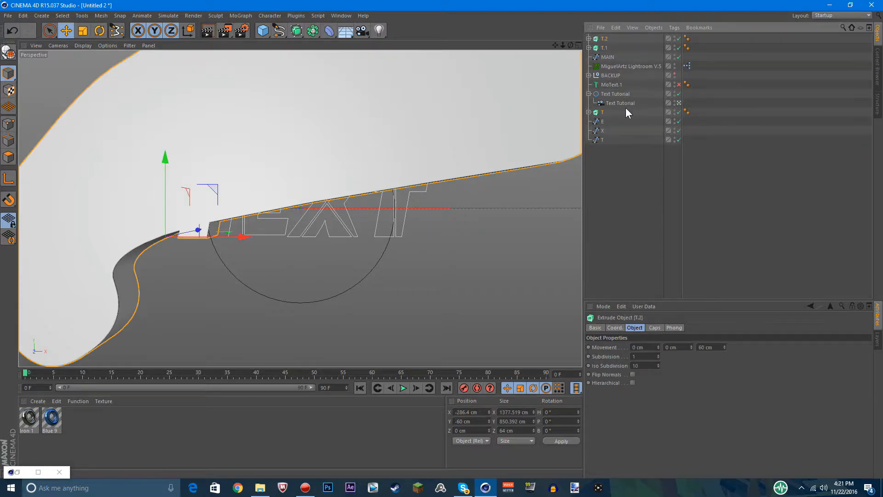
Move the three duplicate T extrudes below the remaining E, X and T splines in the object list
left_click(604, 57, "shift")
left_click_drag(604, 55, 602, 213)
left_click_drag(612, 102, 589, 119)
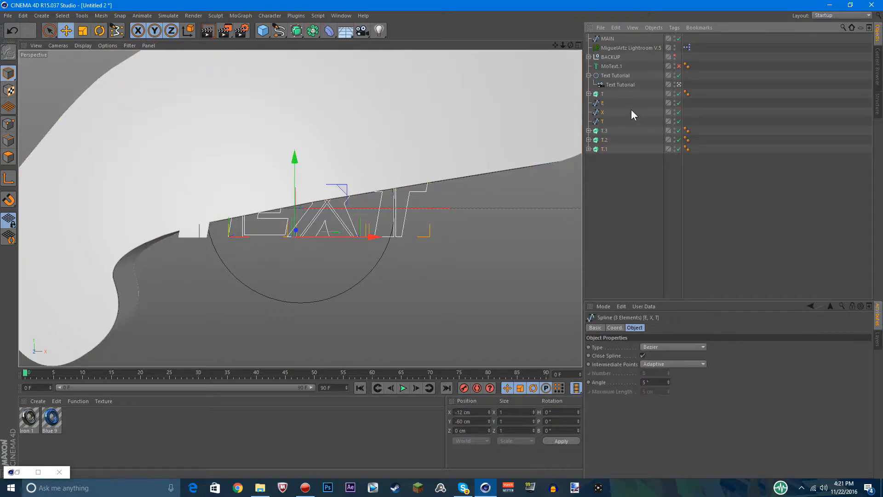
left_click(610, 126)
Expand the three duplicate T extrudes and delete the T spline from each one's Spline Mask
left_click(589, 131)
left_click(589, 168)
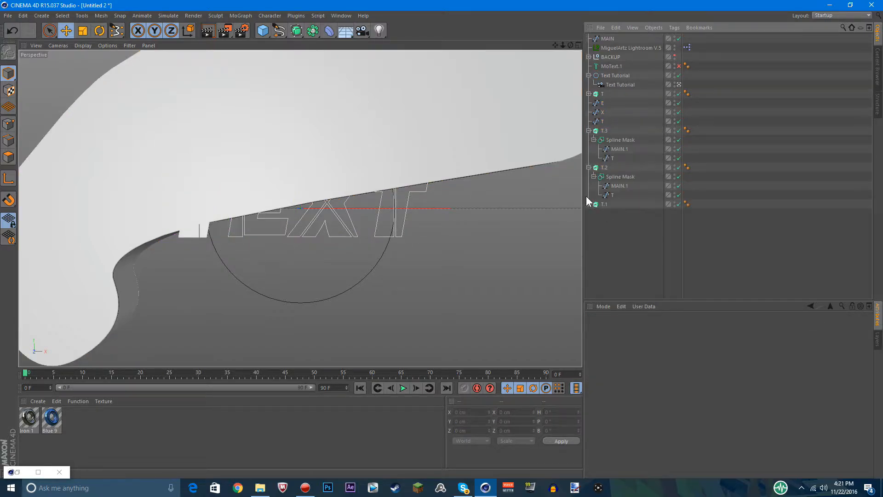
left_click(589, 204)
left_click(612, 232)
left_click(612, 195, "ctrl")
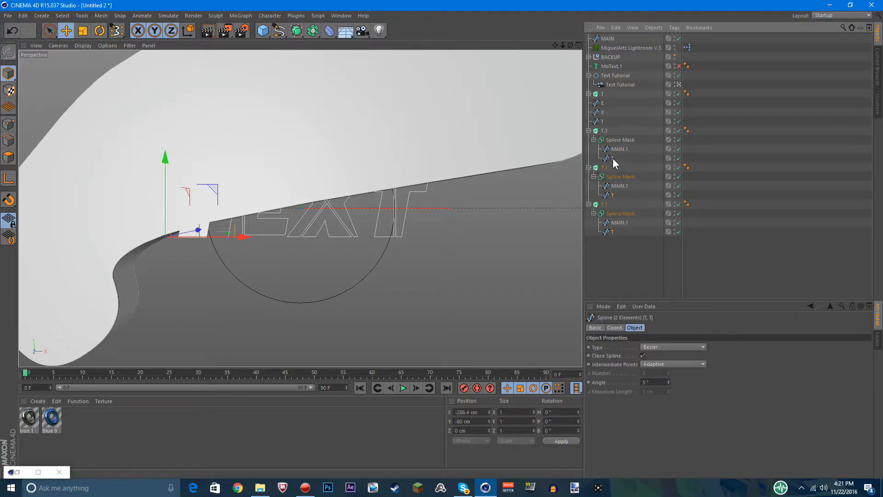
left_click(612, 159, "ctrl")
key("Delete")
Nest the E spline in T.3's Spline Mask, the X spline in T.2's and the last T spline in T.1's
left_click(601, 103)
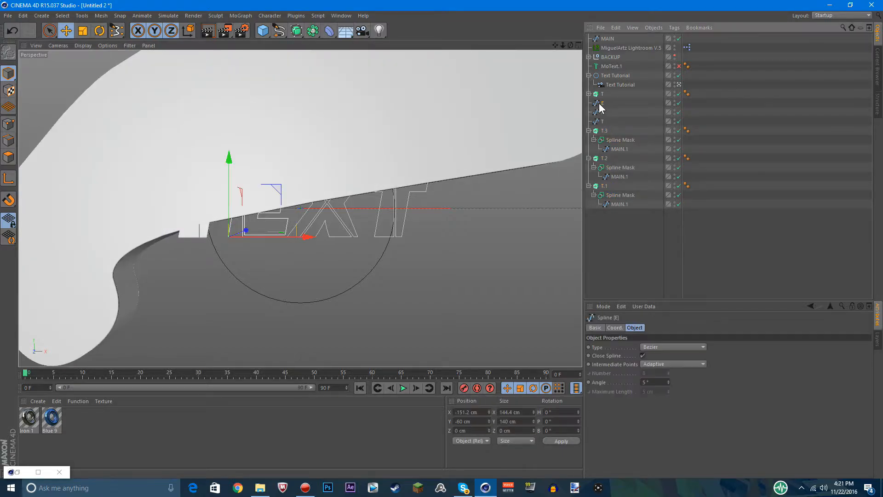
left_click_drag(616, 146, 617, 150)
left_click_drag(603, 103, 612, 178)
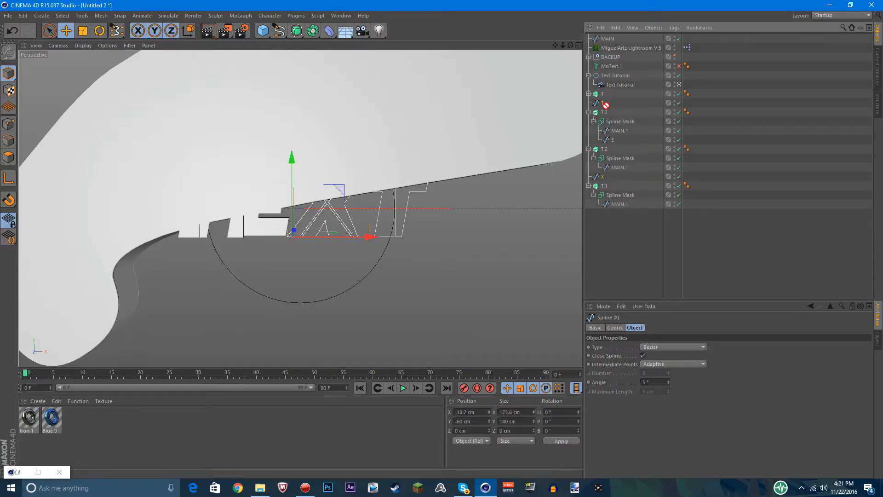
left_click_drag(603, 103, 611, 202)
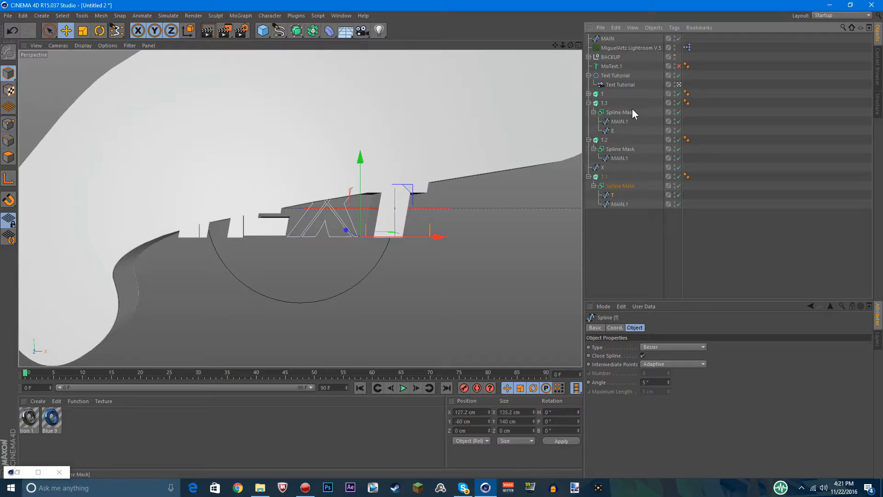
left_click_drag(603, 169, 613, 162)
Set the mode of all four letters' Spline Masks to A intersect B
left_click(619, 149)
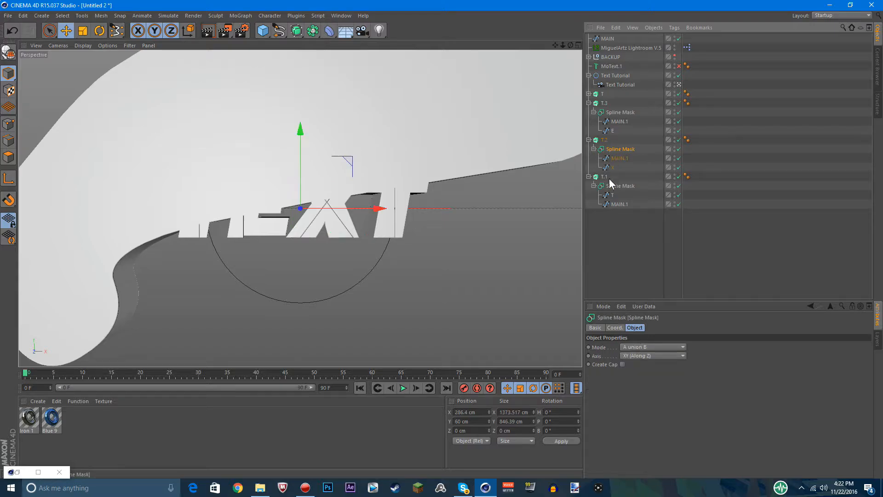
left_click(617, 186, "ctrl")
left_click(599, 94)
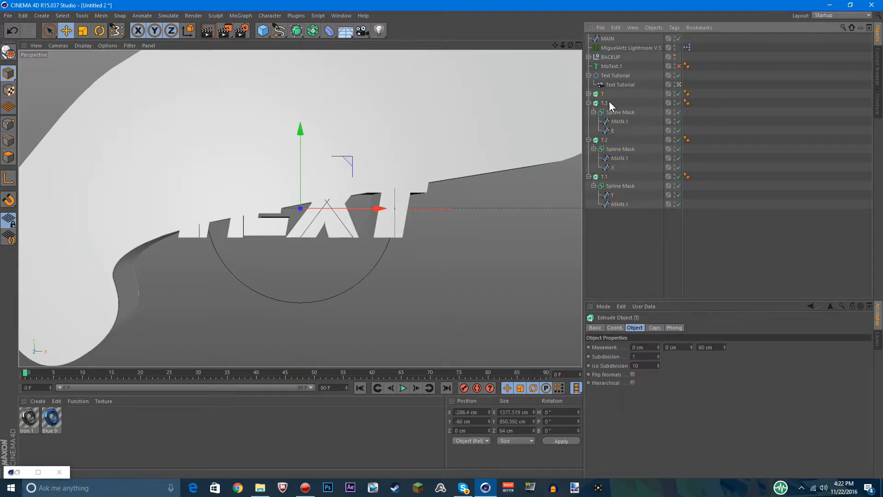
left_click(589, 94)
left_click(619, 103)
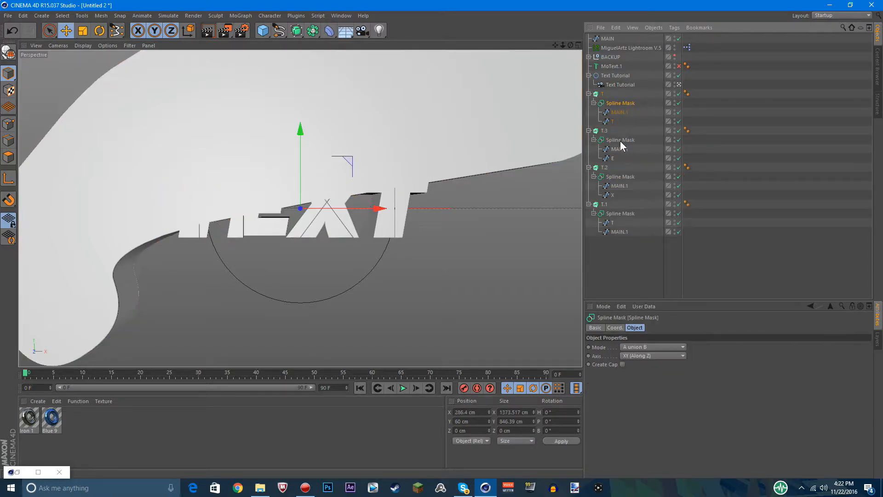
left_click(620, 140, "ctrl")
left_click(619, 176, "ctrl")
left_click(615, 214, "ctrl")
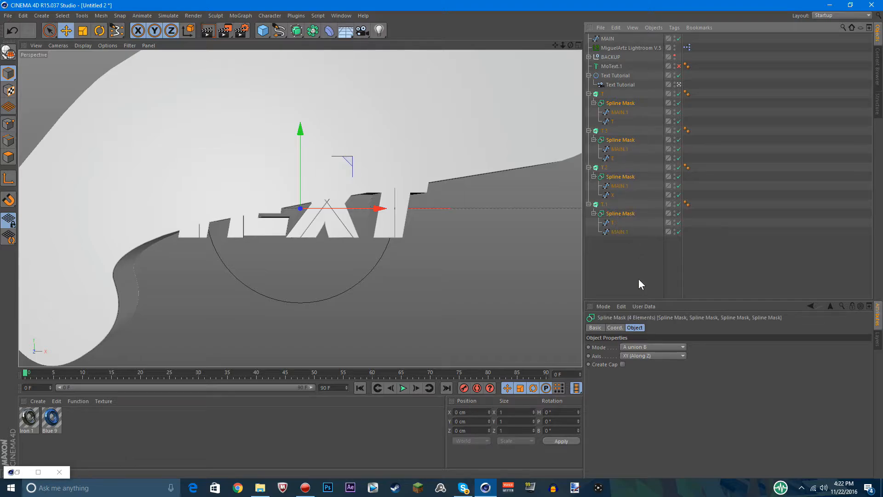
left_click(656, 348)
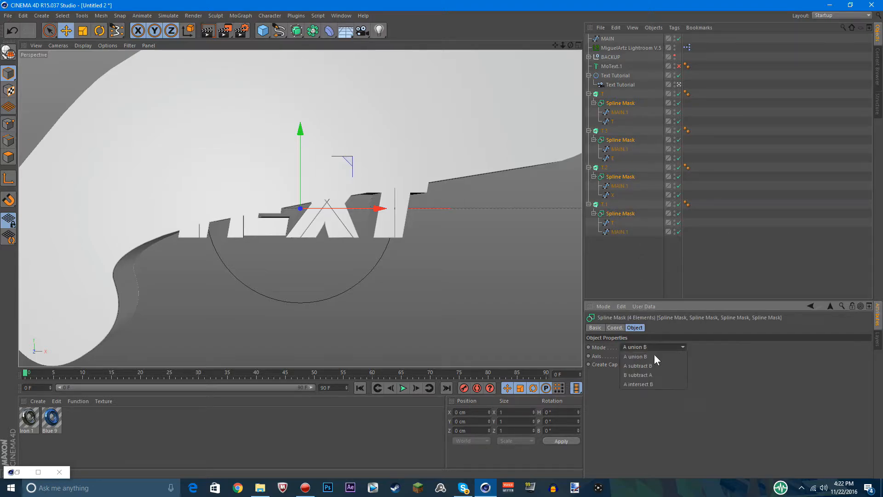
left_click(642, 384)
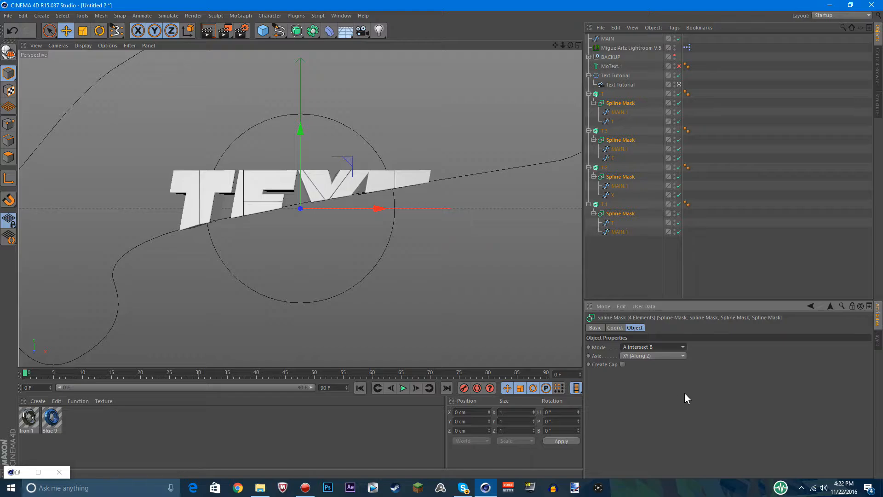
Collapse the four letter extrudes and paste duplicates of all of them
left_click(640, 234)
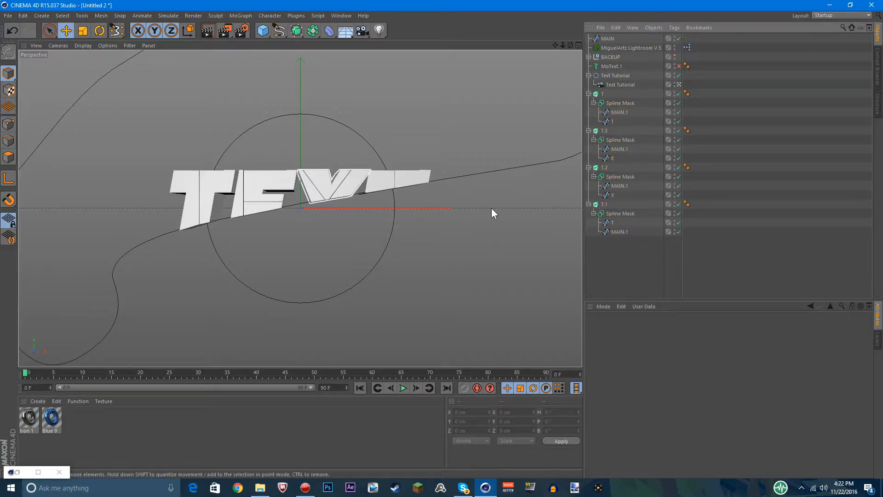
left_click(589, 204)
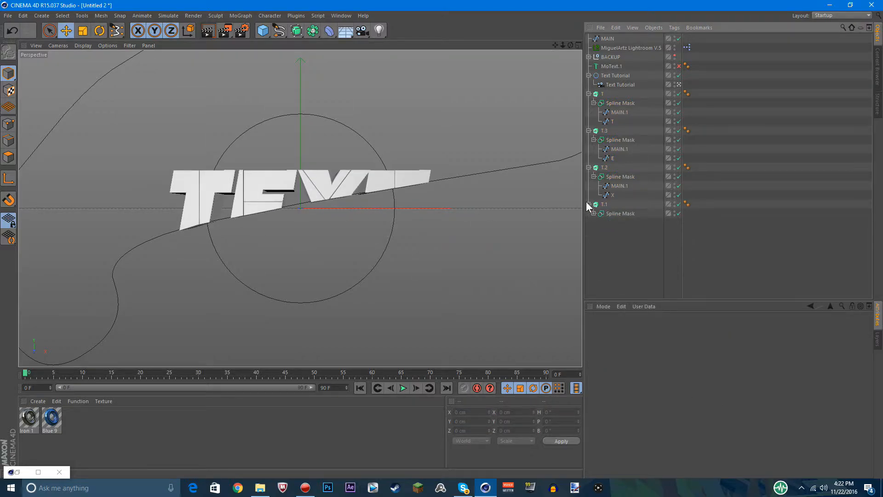
left_click(589, 167)
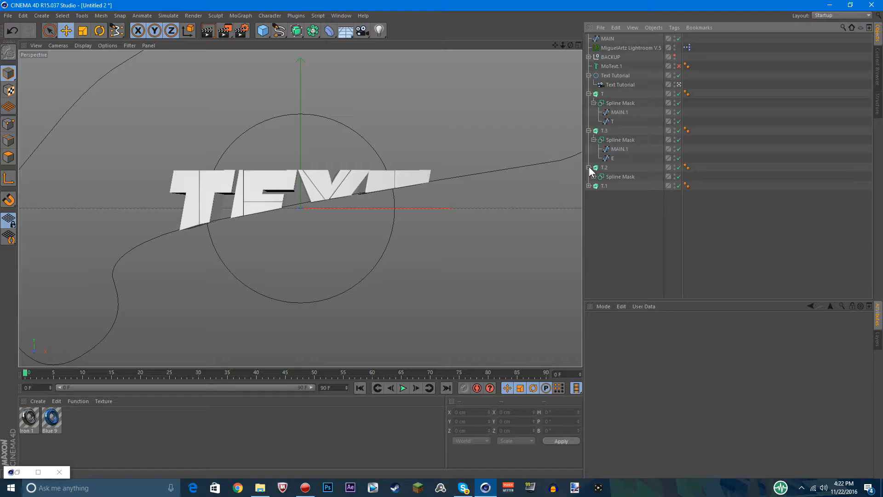
left_click(589, 130)
left_click(589, 95)
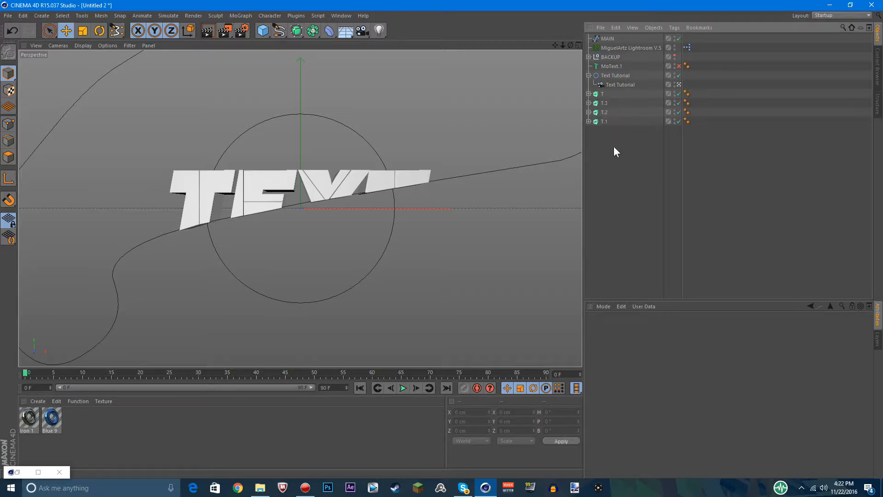
left_click_drag(614, 148, 592, 88)
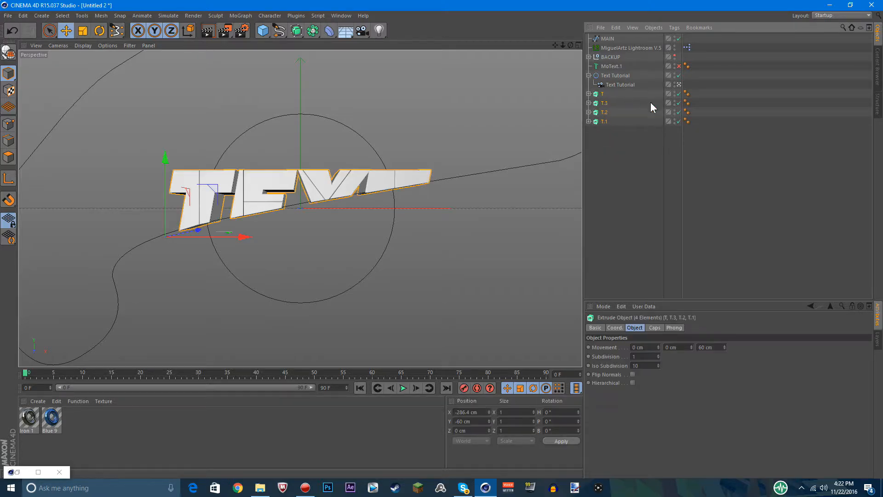
key("ctrl+v")
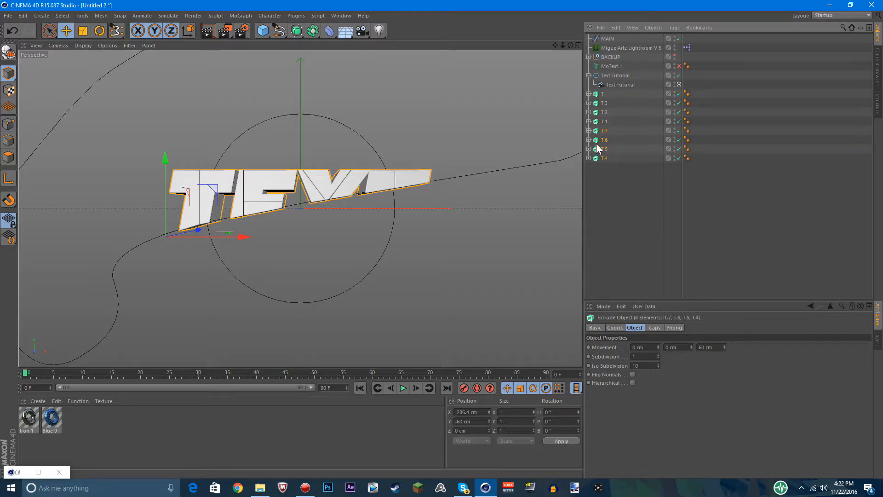
Expand the four pasted extrudes and set the mode of their Spline Masks to B subtract A
left_click(589, 131)
left_click(589, 149)
left_click(588, 167)
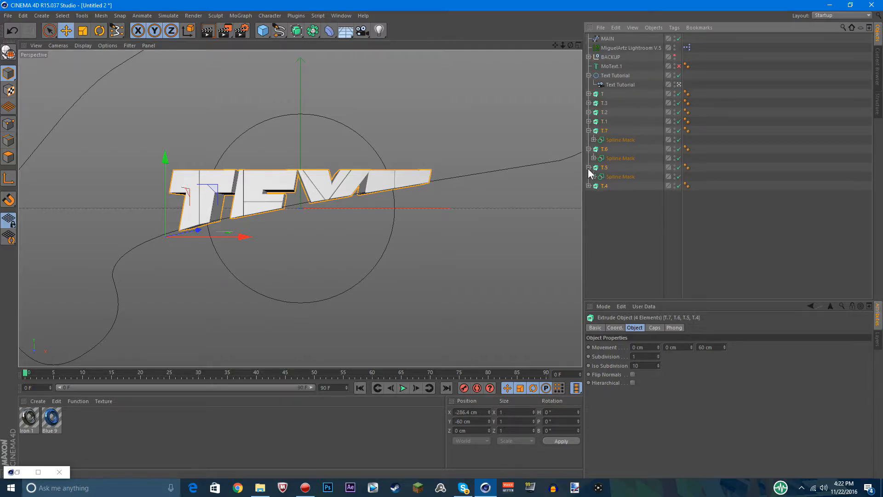
left_click(588, 185)
left_click(617, 195)
left_click(616, 177, "ctrl")
left_click(616, 158, "ctrl")
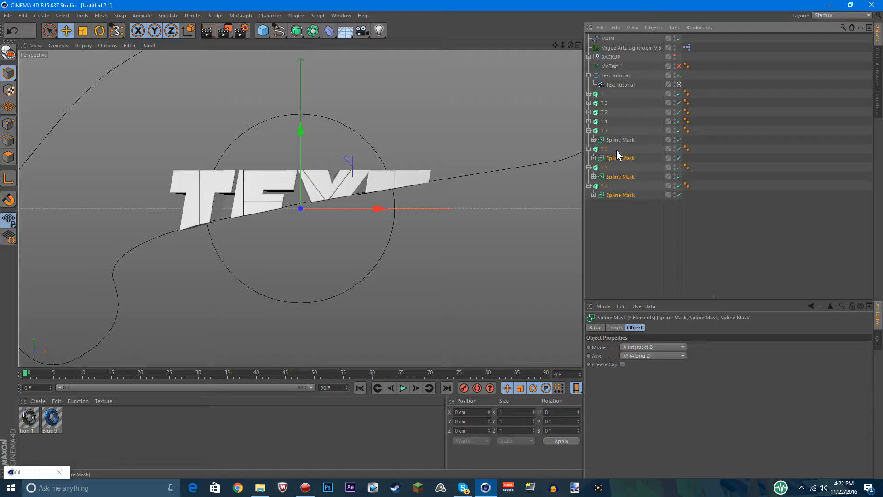
left_click(619, 140, "ctrl")
left_click(642, 347)
left_click(657, 368)
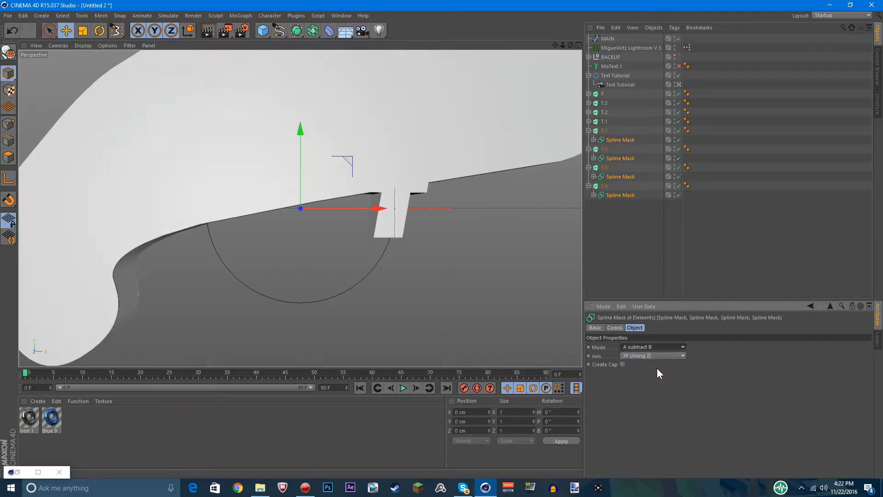
left_click(653, 348)
left_click(652, 374)
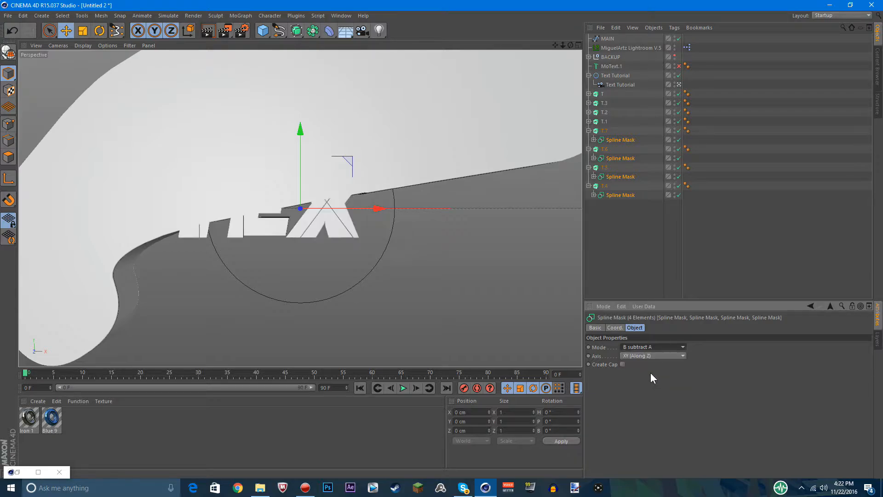
Try the A intersect B mode on the four pasted Spline Masks and return them to B subtract A
left_click(653, 349)
left_click(650, 381)
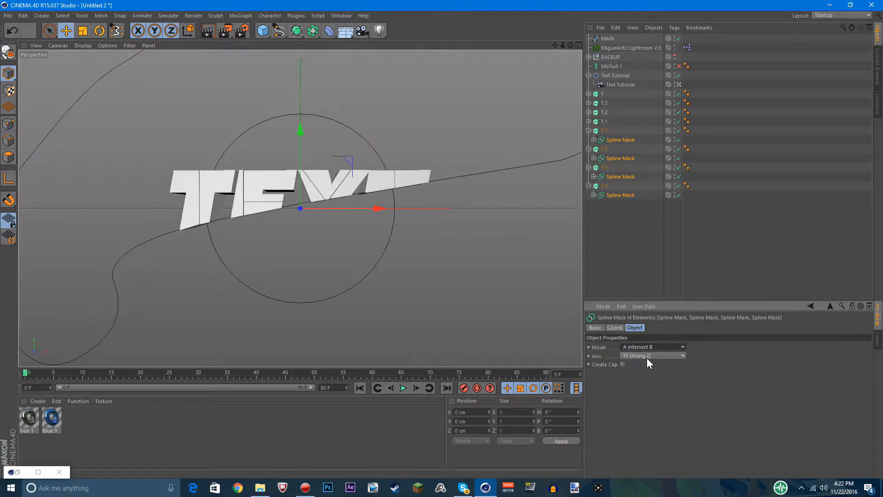
left_click(650, 346)
left_click(646, 374)
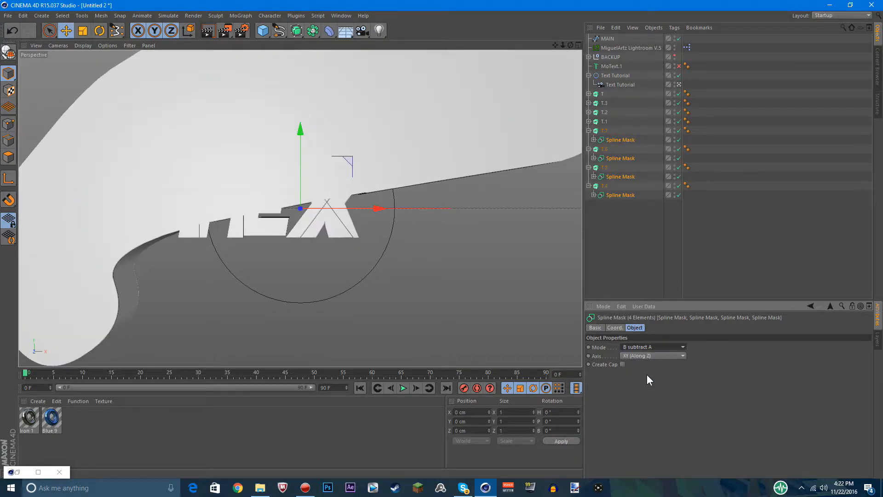
left_click(626, 263)
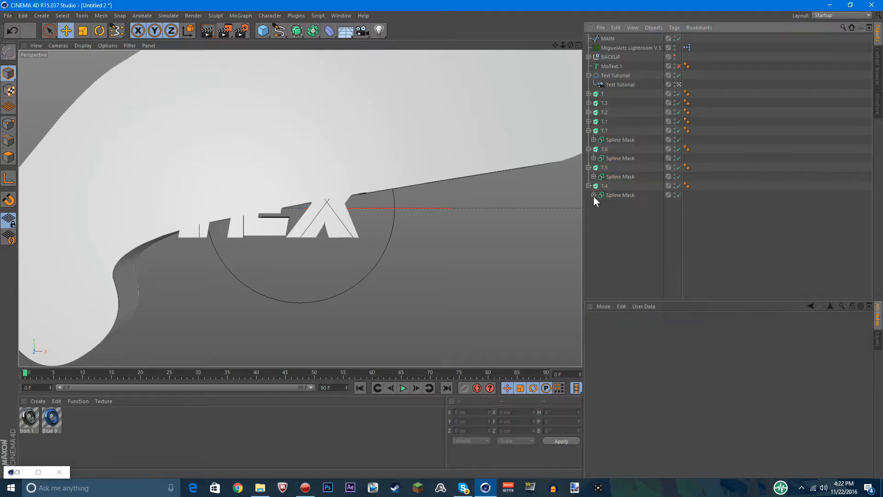
Reorder the T.4 extrude's Spline Mask so that its T spline sits below MAIN.1
left_click(593, 195)
left_click_drag(615, 206, 621, 256)
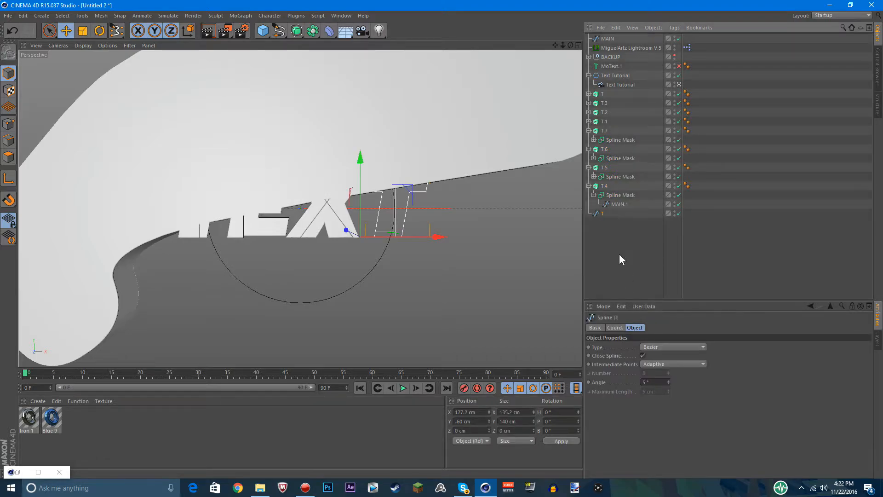
left_click_drag(607, 211, 615, 207)
left_click(604, 214)
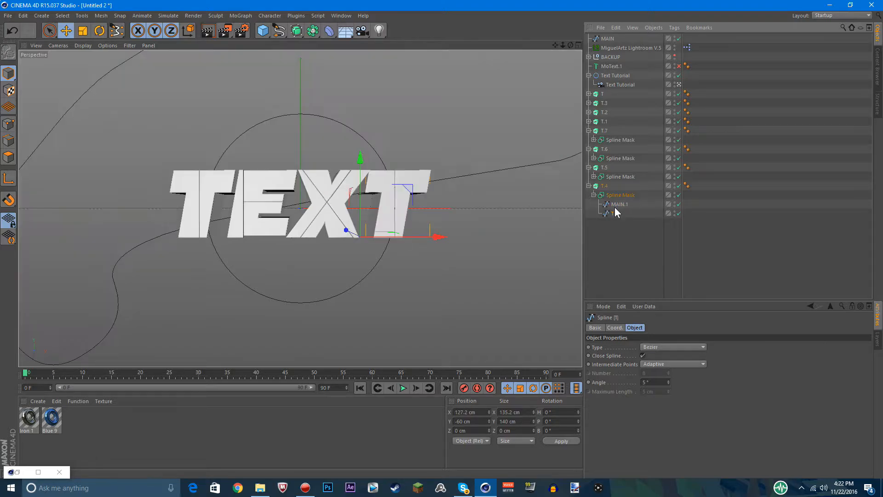
left_click(621, 227)
Collapse the Spline Masks and the four pasted extrudes T.4 to T.7 in the object list
left_click(593, 195)
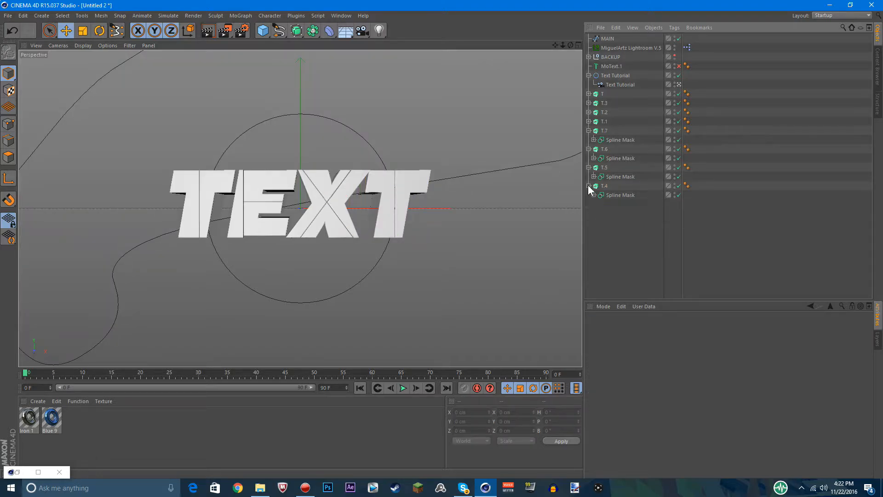
left_click(588, 186)
left_click(594, 176)
left_click(593, 176)
left_click(589, 167)
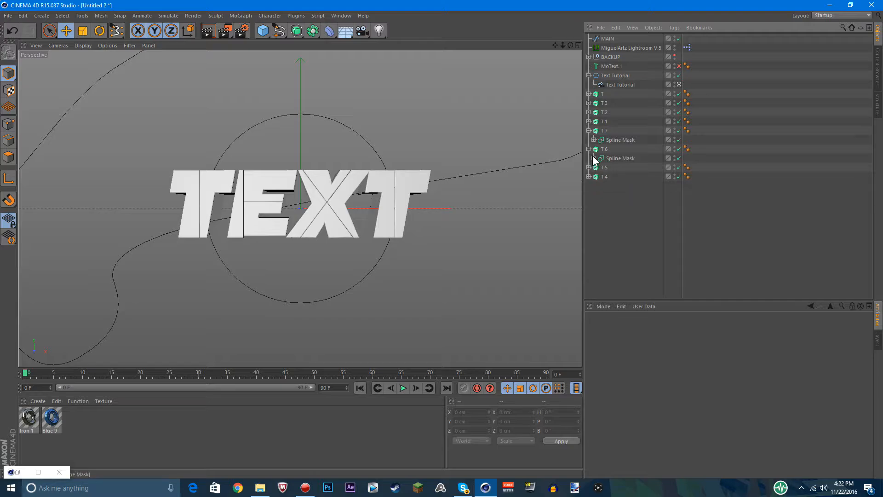
left_click(593, 159)
left_click(593, 159)
left_click(588, 150)
left_click(589, 131)
Try moving the four lower-half extrudes down about 13 cm, undo the move and clear the selection
left_click_drag(615, 193, 597, 126)
mouse_move(166, 162)
left_mouse_down()
mouse_move(166, 171)
mouse_move(171, 158)
mouse_move(174, 165)
left_mouse_up()
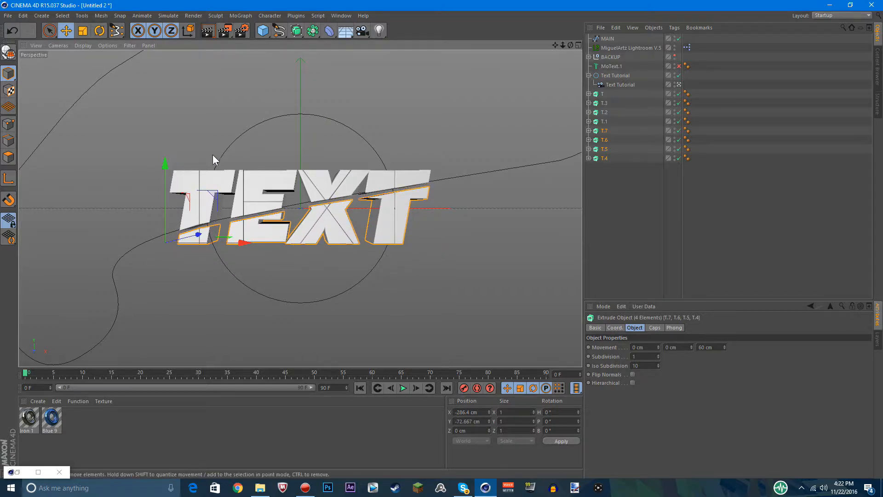
key("ctrl+z")
left_click(622, 261)
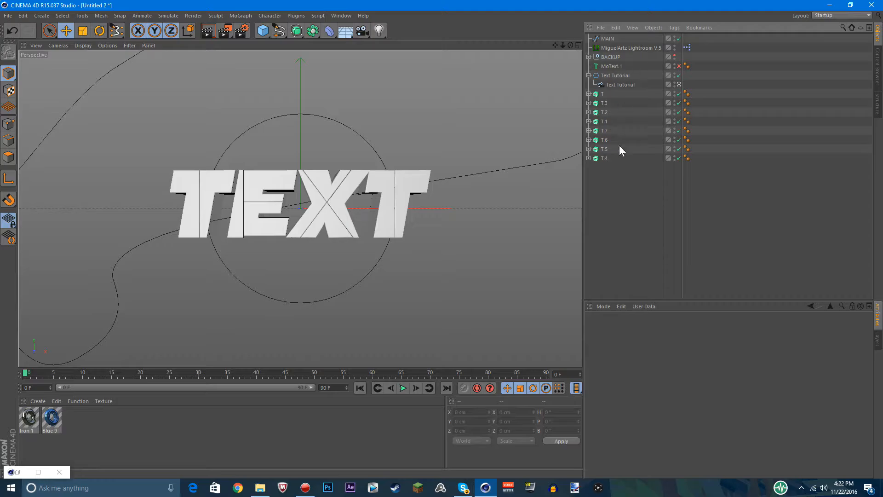
Rename the upper-half letter extrudes T.3, T.2 and T.1 as E, X and T
left_click(603, 95)
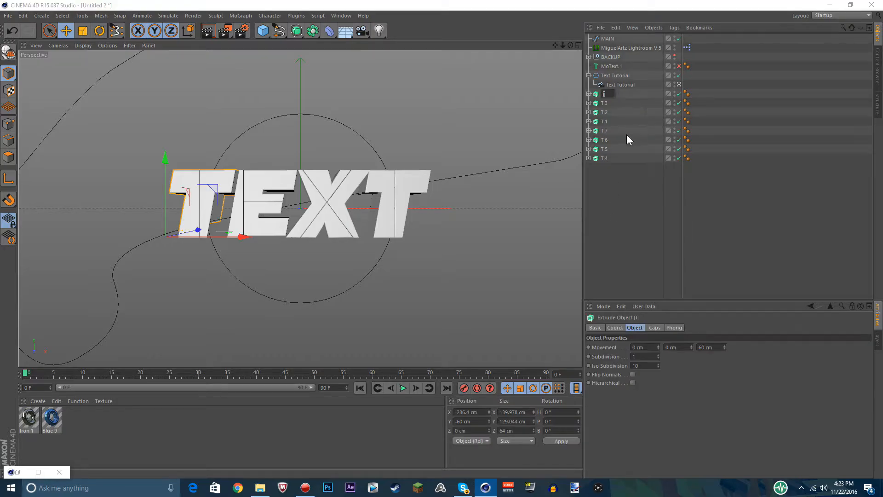
double_click(603, 104)
type("E")
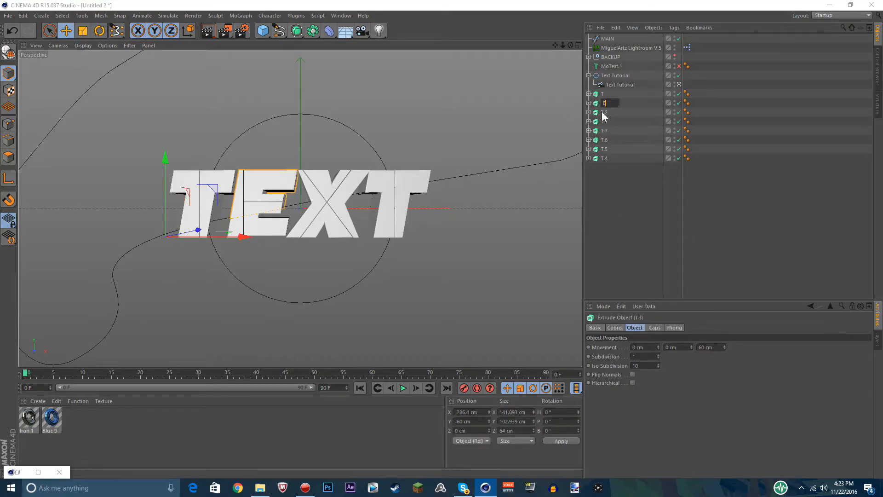
key("Return")
double_click(605, 112)
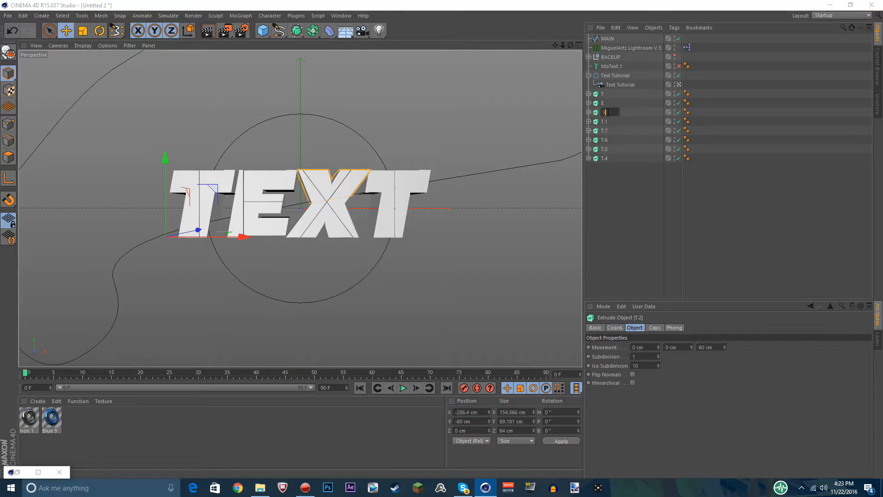
type("X")
key("Return")
double_click(604, 122)
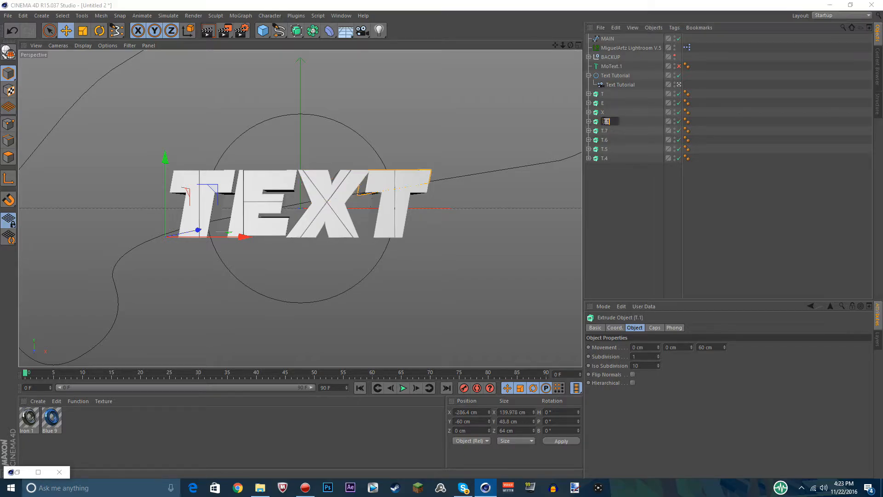
key("Return")
Rename the lower-half extrude T.7 as T1
double_click(606, 131)
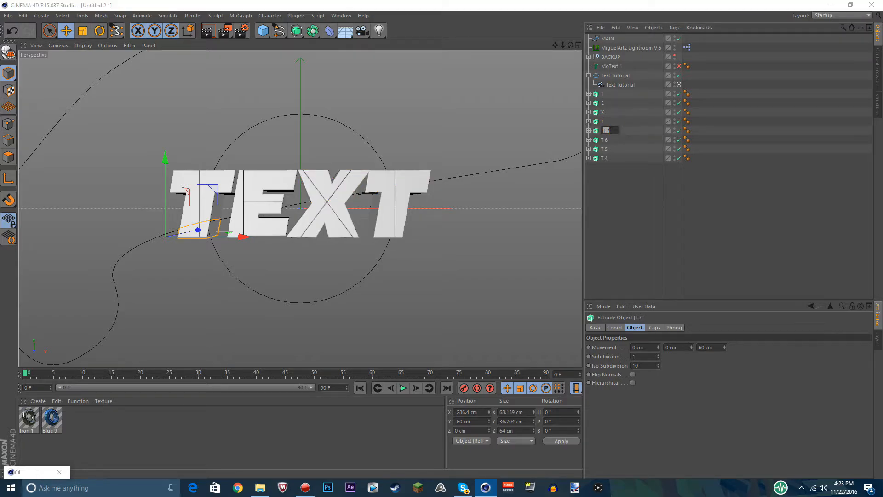
type("T1")
key("Return")
Rename the lower-half extrudes T.6, T.5 and T.4 as T2, T3 and T
double_click(604, 140)
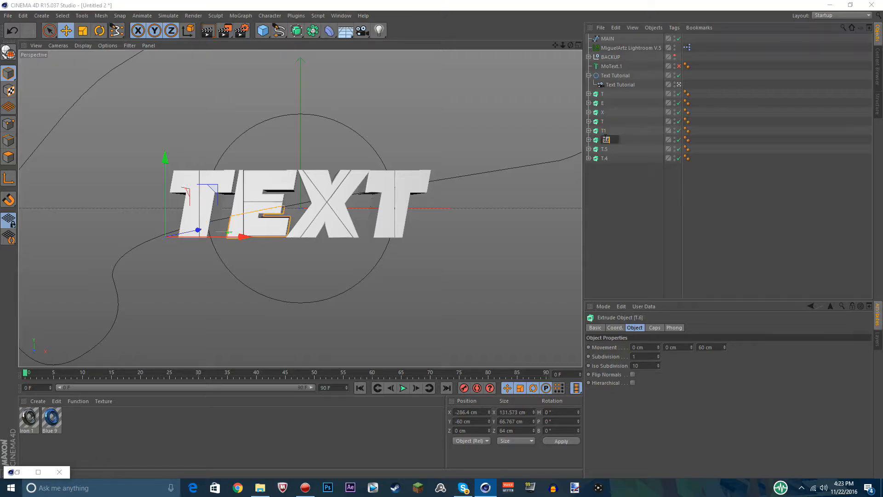
type("T2")
key("Return")
double_click(605, 149)
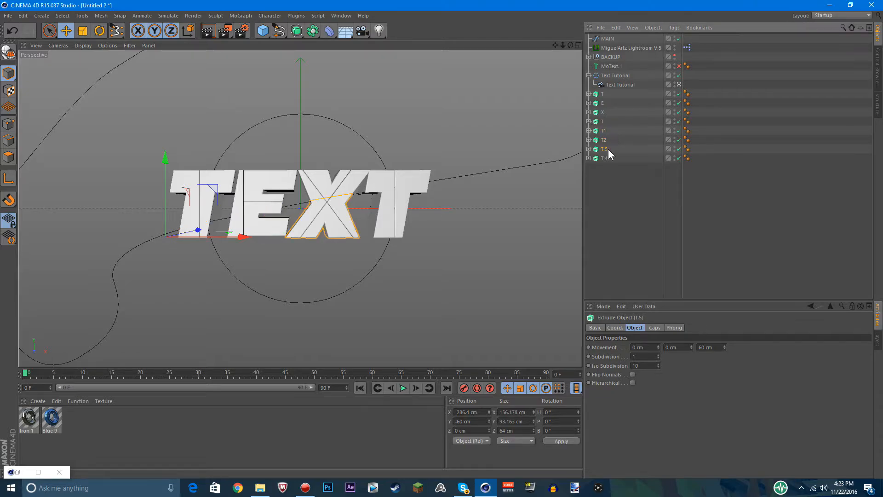
type("T")
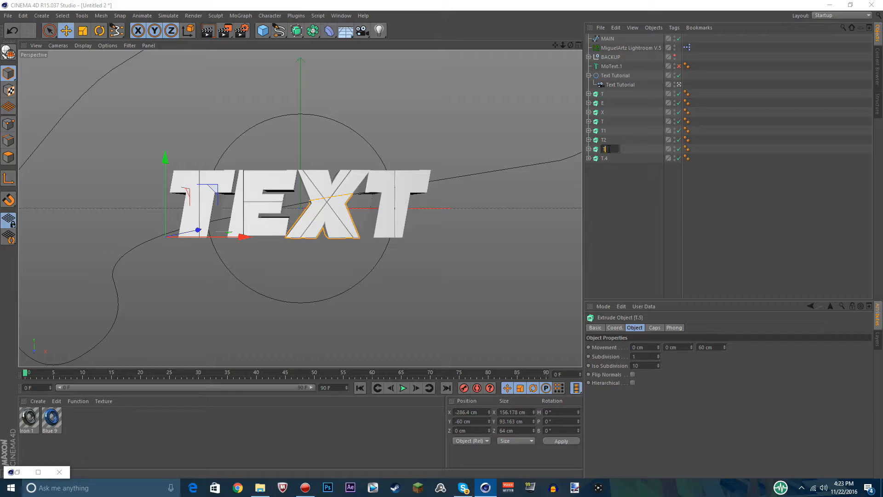
type("3")
key("Return")
double_click(606, 158)
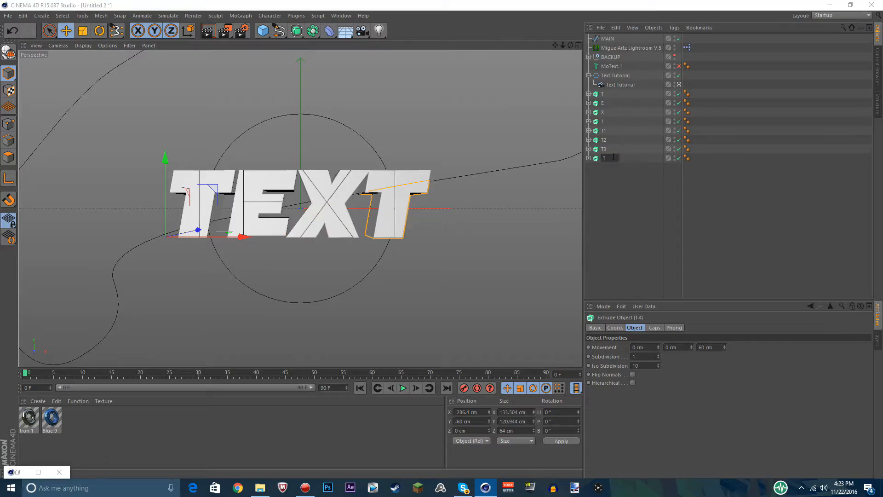
type("T")
key("Return")
Rename the lower-half extrudes T2, T3 and the last T as 31, X1 and T1
double_click(605, 140)
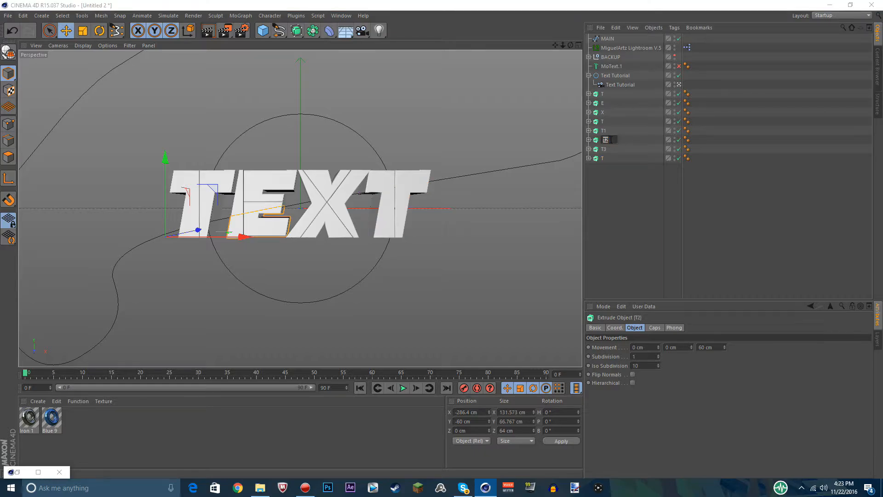
type("31")
key("Return")
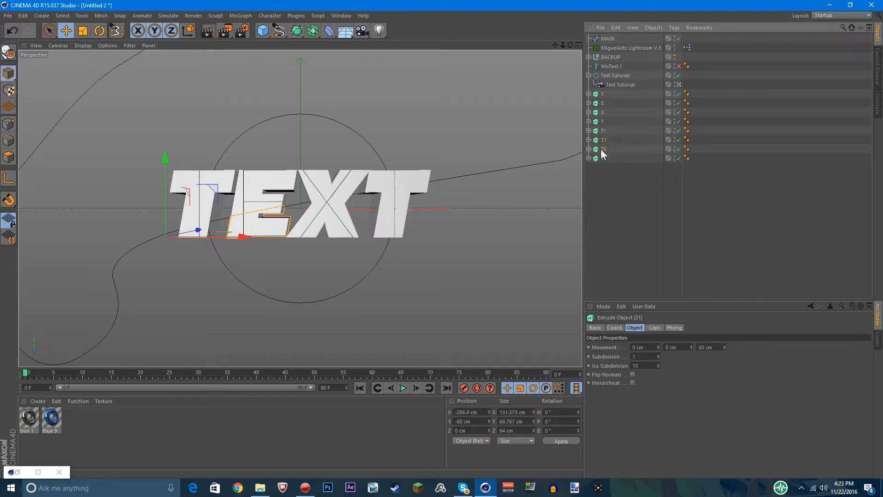
double_click(603, 149)
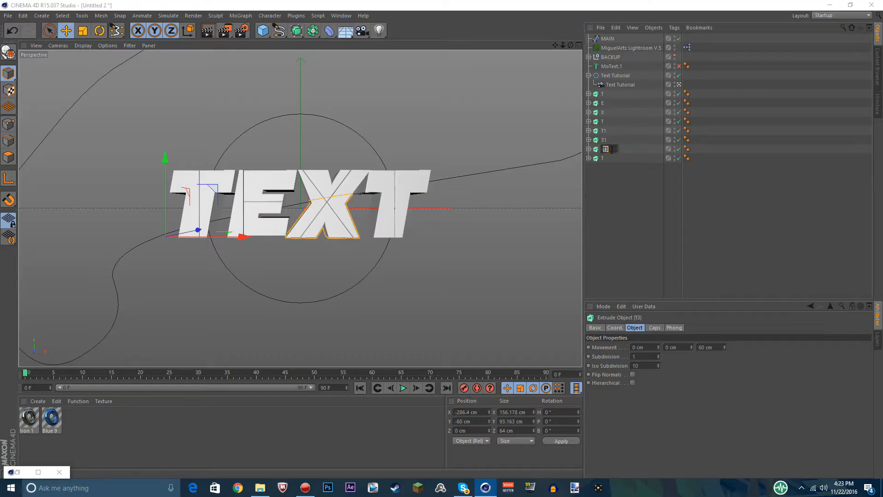
type("X1")
key("Return")
double_click(604, 159)
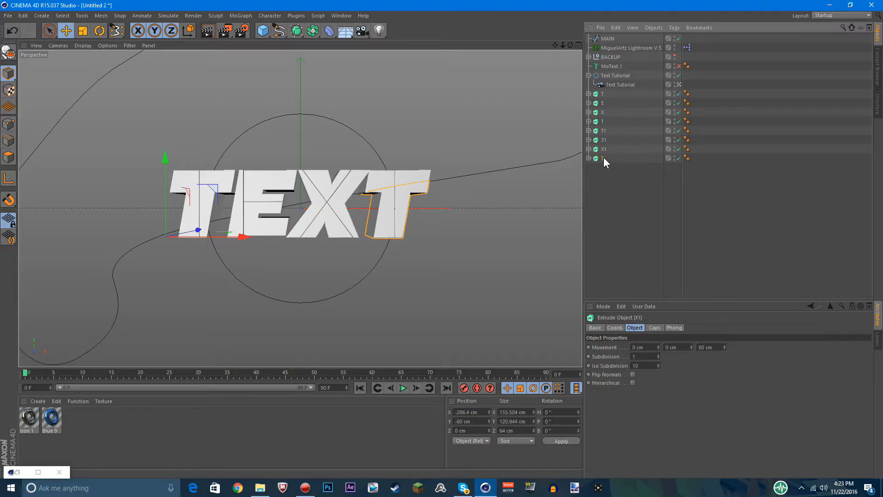
type("T1")
key("Return")
left_click(610, 177)
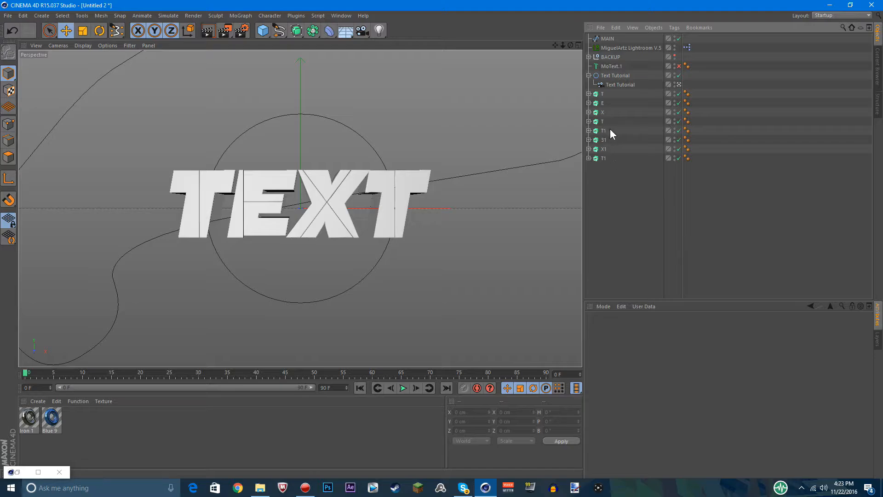
Rename the lower-half extrude 31 as E1 and clear the selection
left_click_drag(610, 129, 590, 159)
left_click(612, 178)
double_click(604, 140)
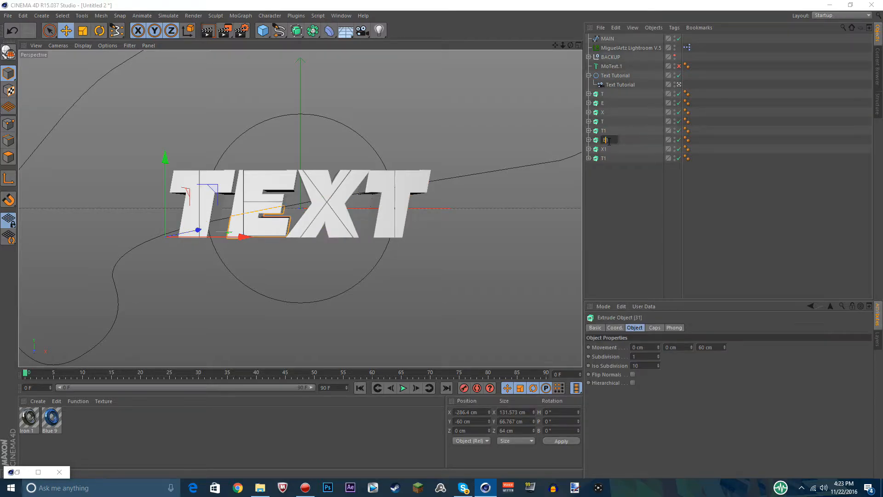
type("E1")
key("Return")
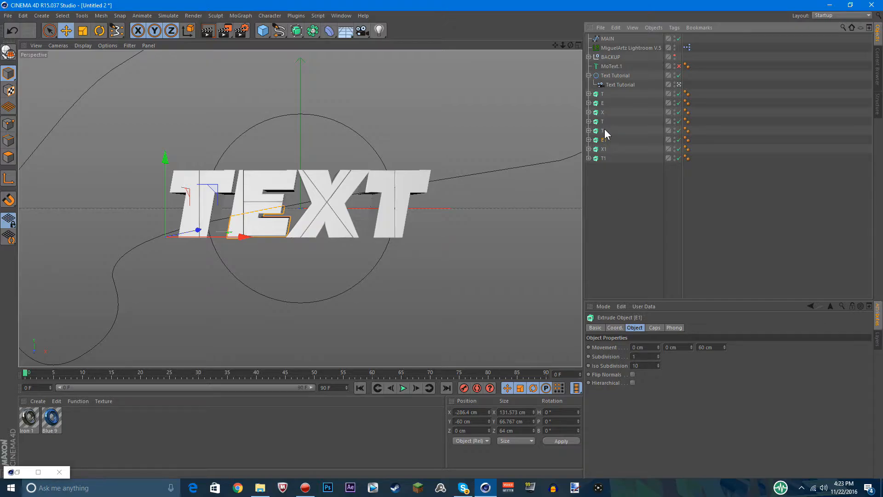
left_click(485, 170)
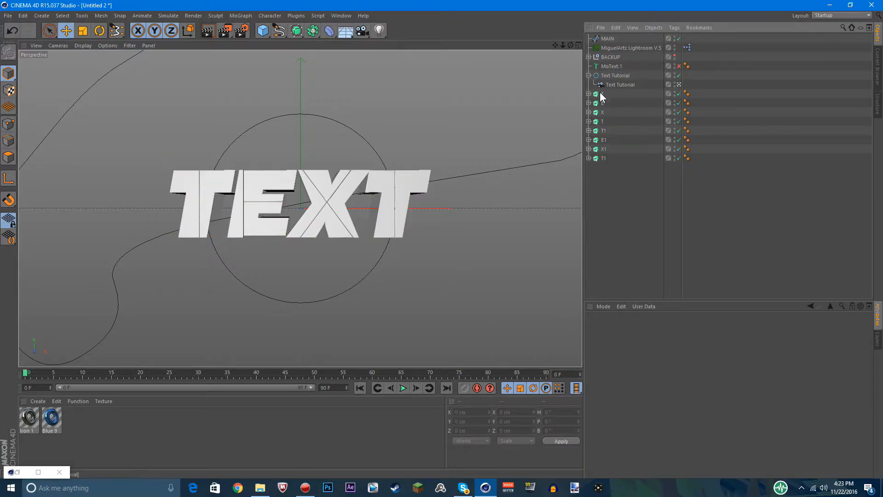
left_click(601, 94)
left_click(635, 247)
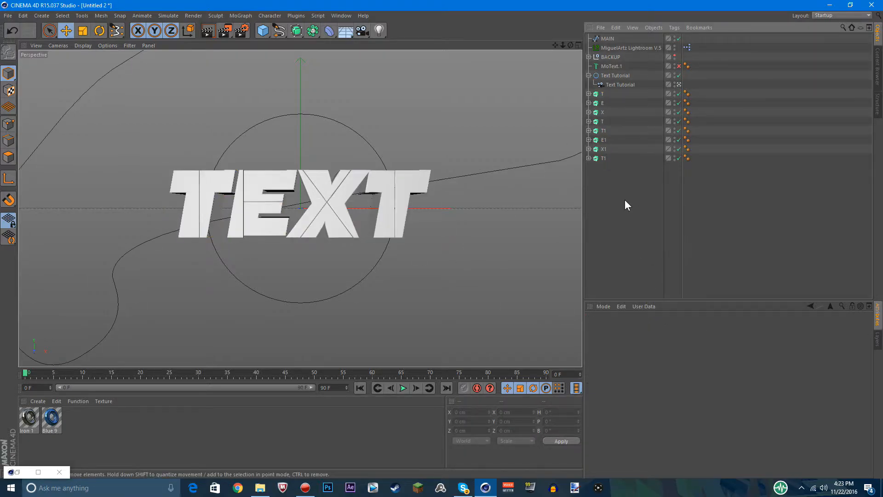
Enable MoText.1 and make it editable, expanding its hierarchy down to the four letter extrudes
left_click(614, 65)
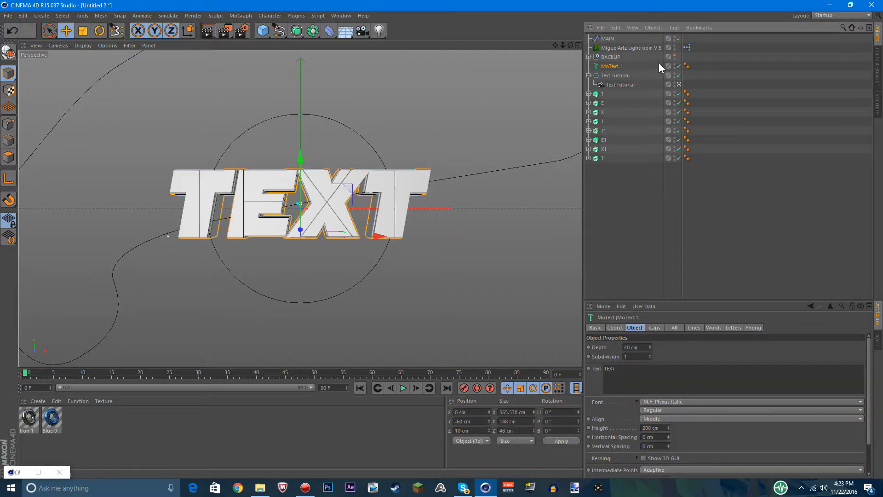
key("c")
left_click(588, 66)
left_click(593, 75)
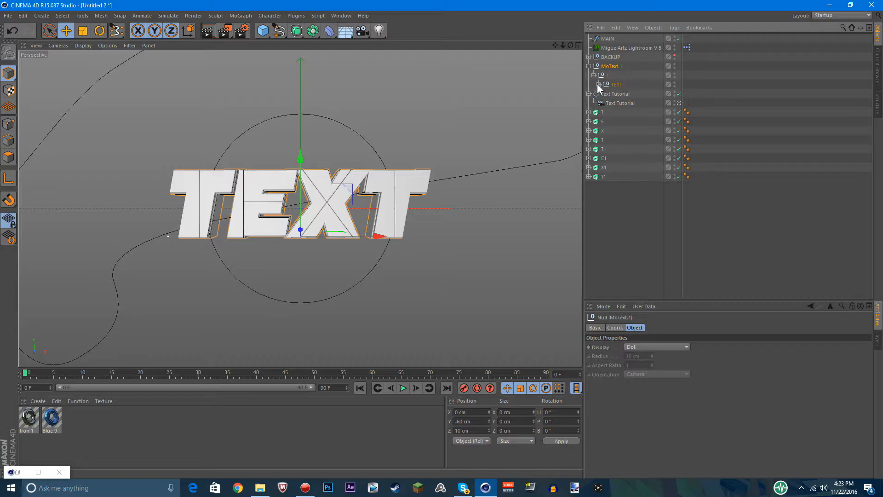
left_click(599, 84)
left_click(604, 112)
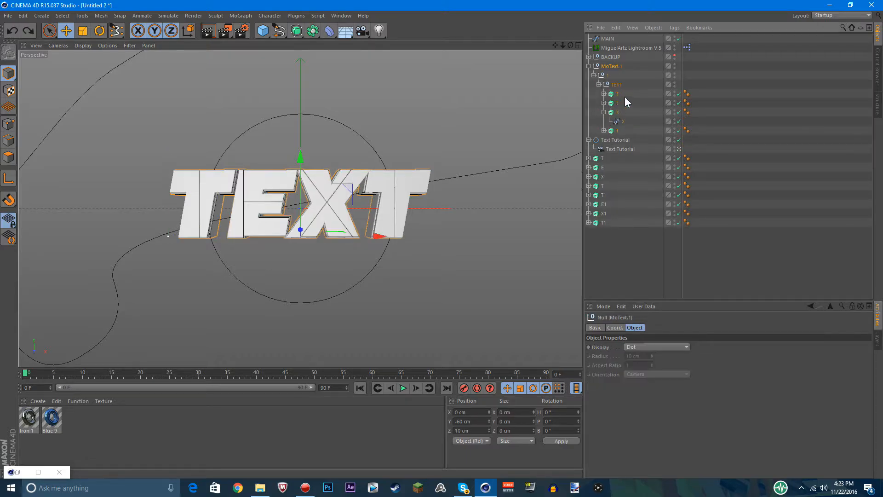
left_click(604, 112)
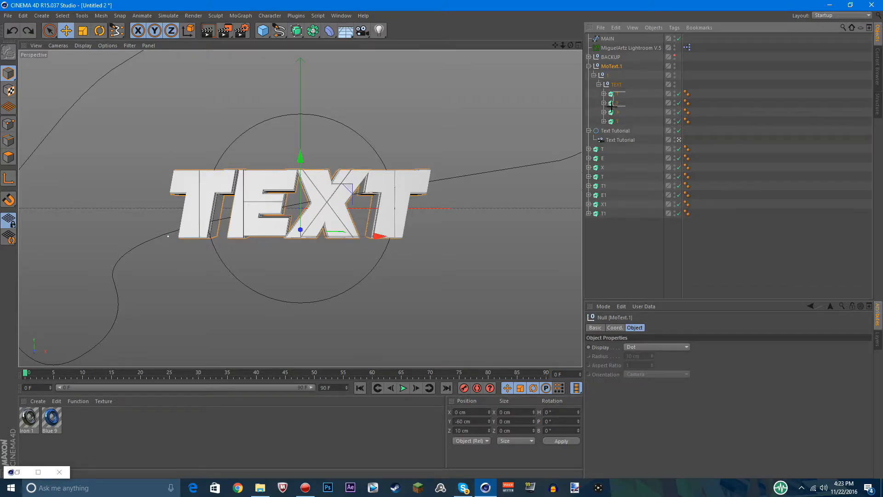
Move the four letter extrudes out of MoText.1 to the end of the object list and delete the emptied MoText.1 null
left_click_drag(626, 91, 599, 123)
left_click_drag(629, 262, 627, 257)
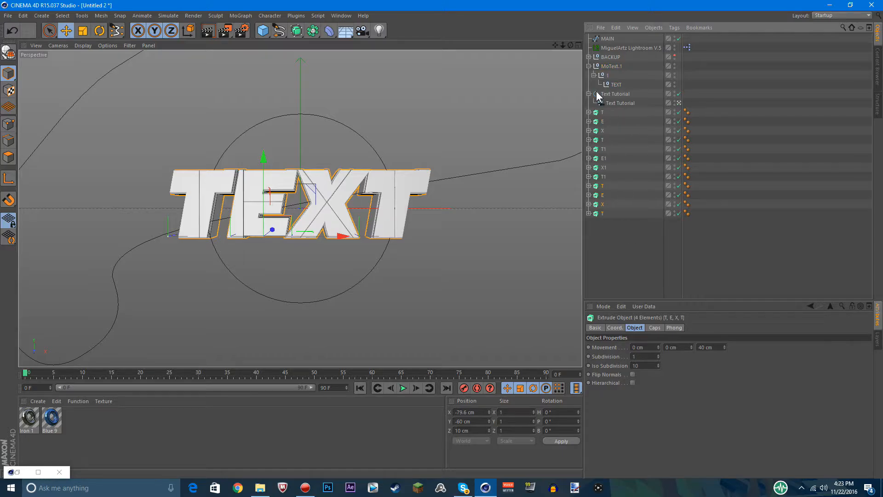
left_click(609, 66)
key("Delete")
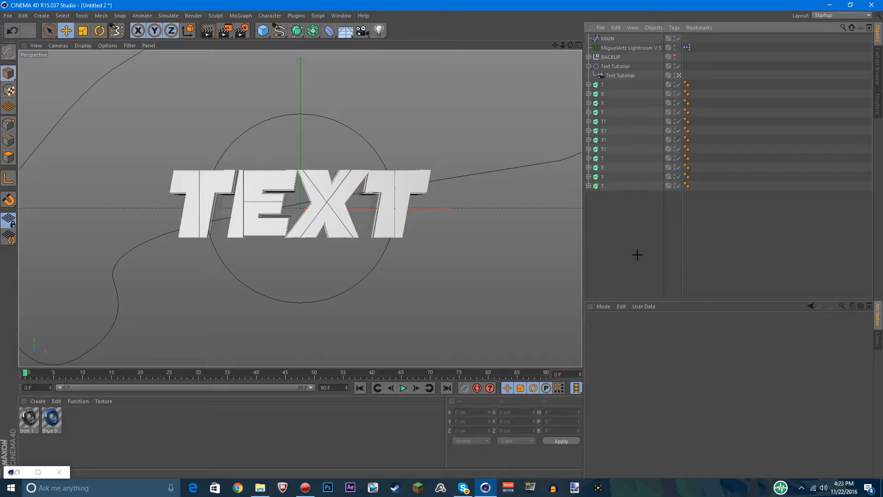
left_click_drag(619, 229, 606, 216)
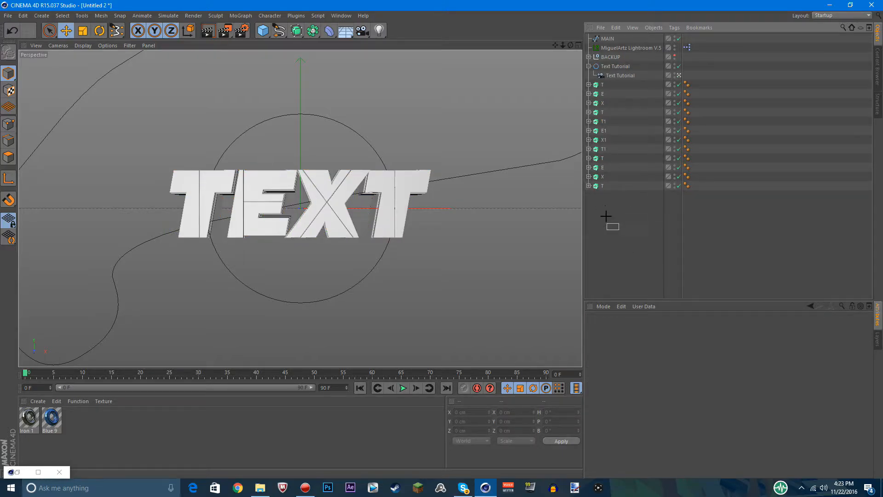
Move the T, E, X and T splines out of the last four letter extrudes to the end of the object list
left_click(589, 176)
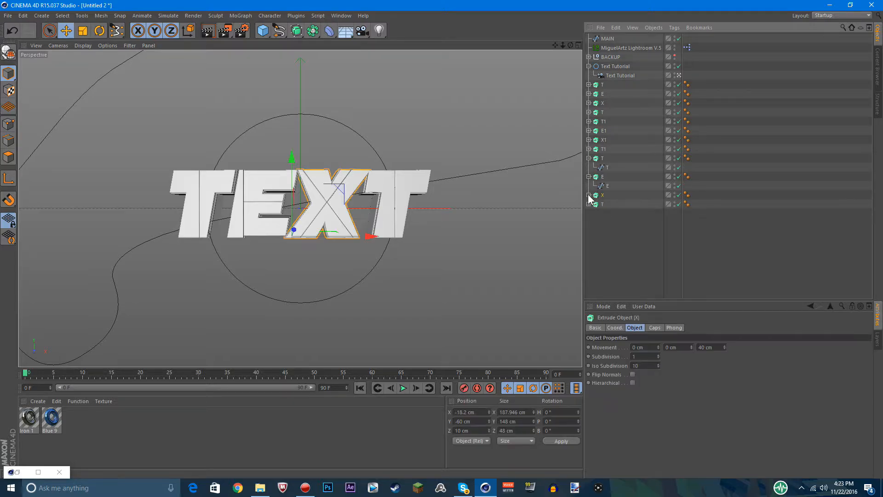
left_click(589, 195)
left_click(588, 213)
left_click(607, 222)
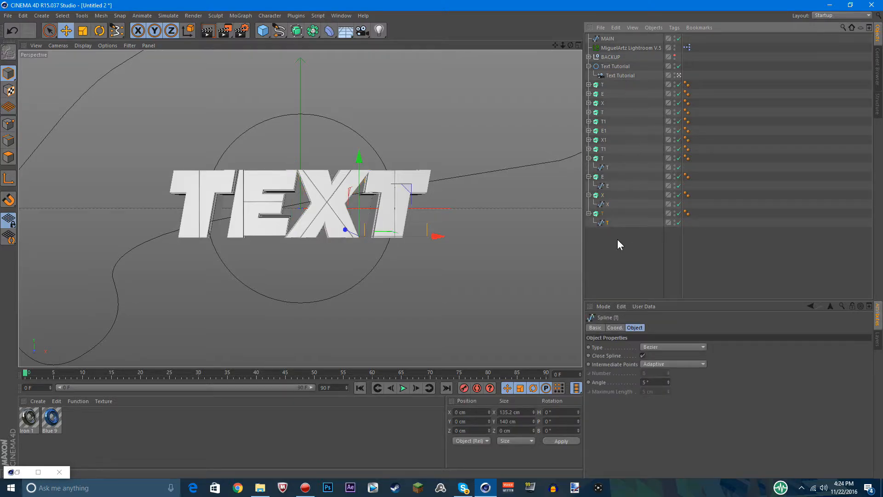
left_click(609, 204, "ctrl")
left_click(608, 186, "ctrl")
left_click(610, 167, "ctrl")
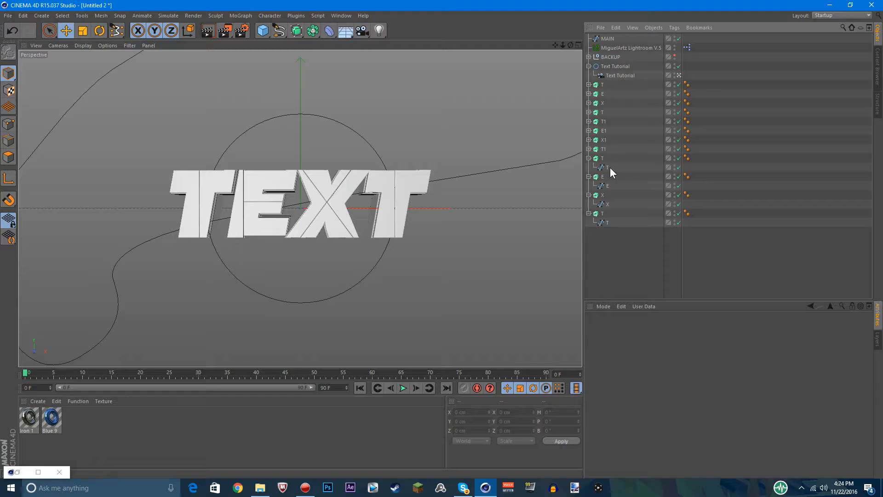
left_click(610, 167)
left_click(609, 186, "ctrl")
left_click(608, 204, "ctrl")
left_click(607, 223, "ctrl")
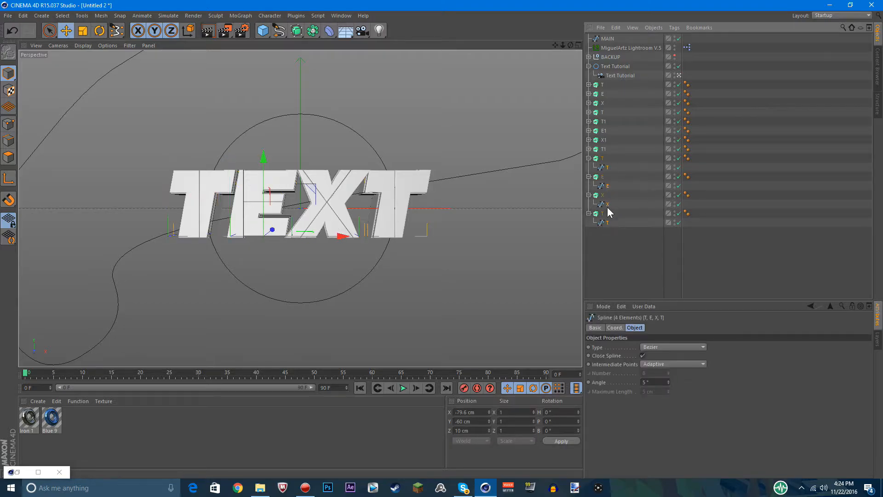
left_click_drag(608, 223, 610, 274)
Delete the emptied E, X and last T extrudes above the loose splines, keeping the first emptied T extrude
left_click_drag(609, 166, 596, 185)
key("Delete")
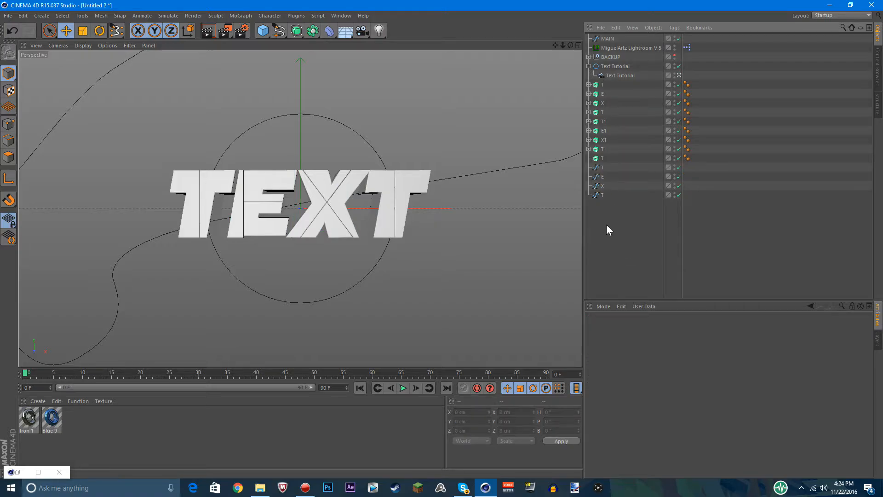
mouse_move(611, 236)
left_mouse_down()
mouse_move(596, 169)
mouse_move(603, 233)
left_mouse_up()
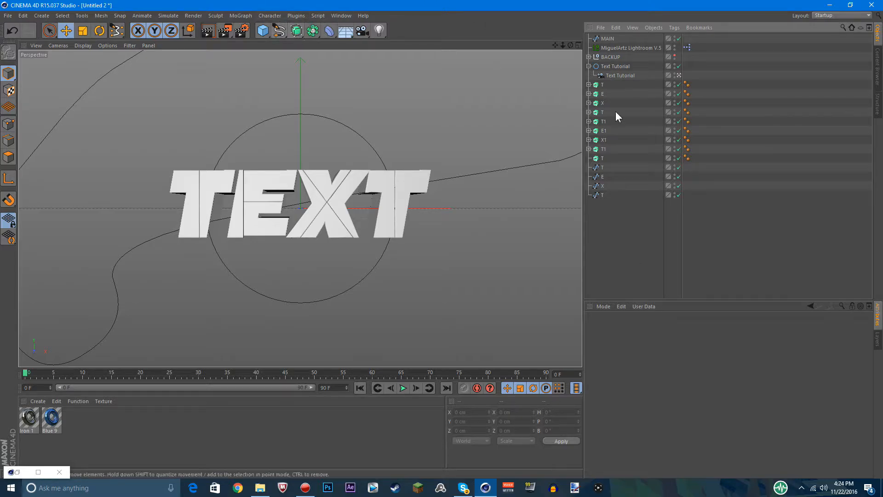
Duplicate the Spline Mask of the first T extrude and delete the MAIN.1 and T splines inside the copy
left_click(589, 84)
left_click(618, 94)
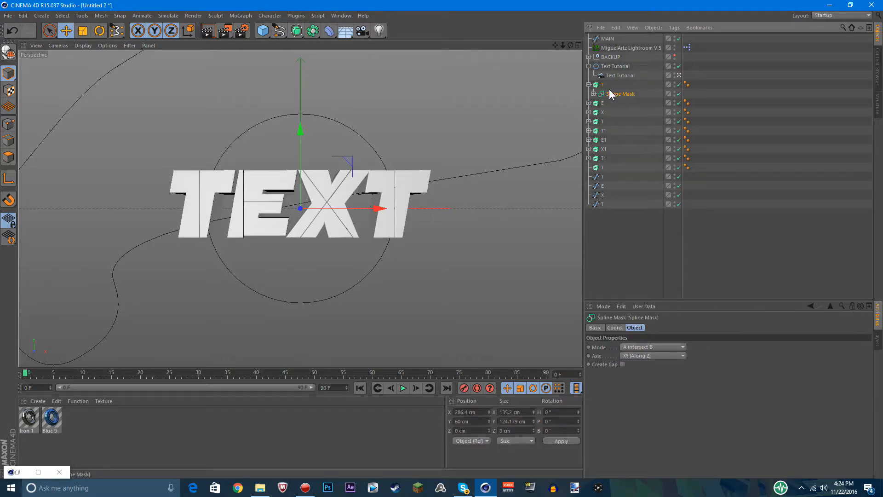
left_click(593, 94)
key("ctrl+c")
key("ctrl+v")
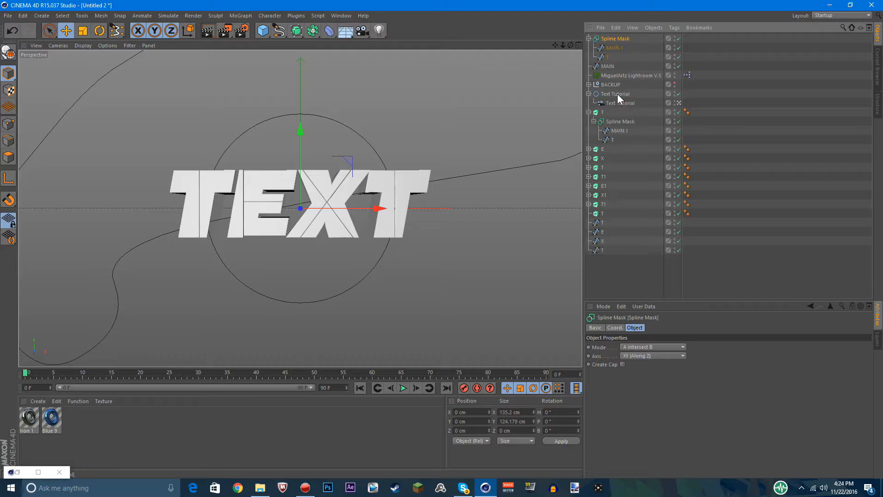
left_click_drag(604, 54, 602, 60)
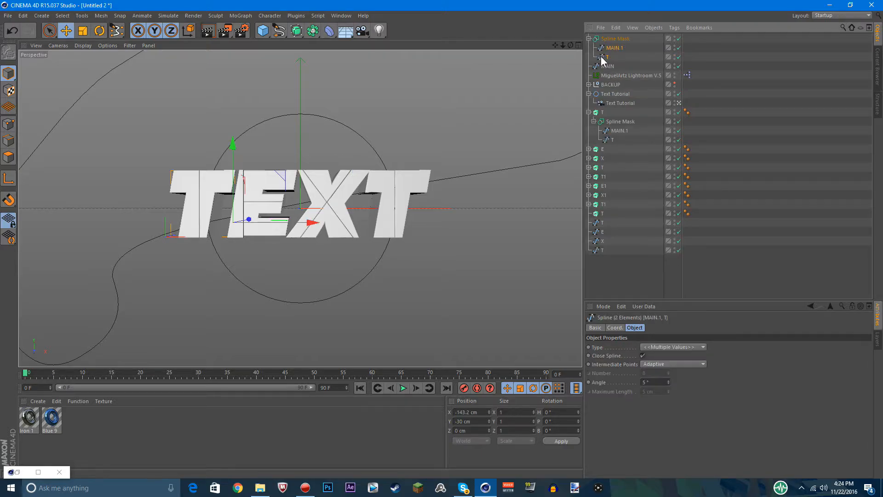
key("Delete")
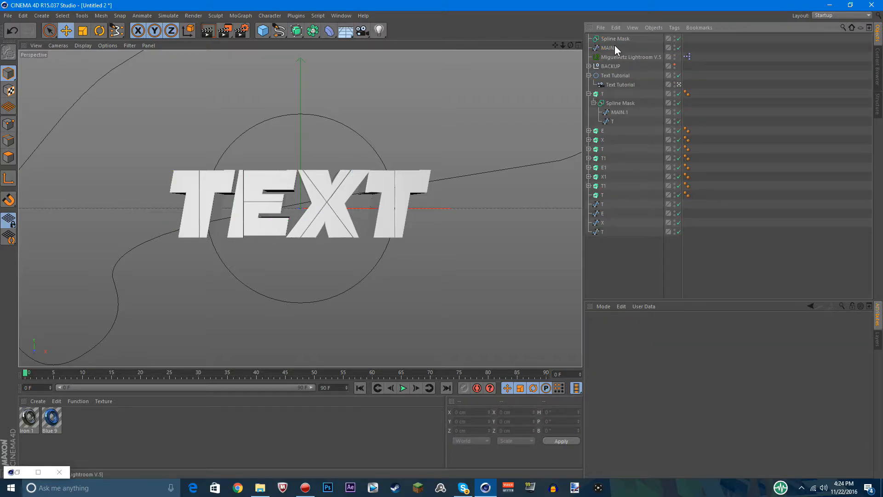
Put the MAIN spline and the first loose T spline into the duplicated Spline Mask and nest it in the emptied T extrude
left_click_drag(601, 204, 611, 39)
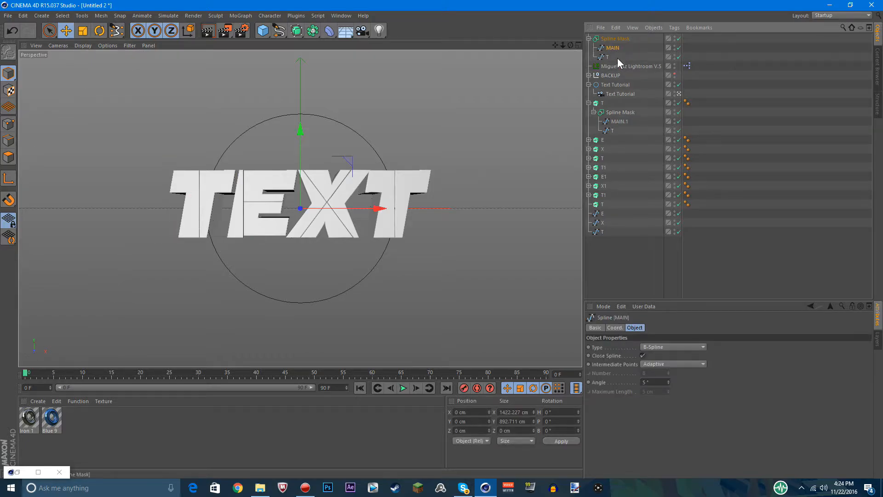
mouse_move(601, 206)
left_mouse_down()
mouse_move(608, 50)
mouse_move(603, 206)
left_mouse_up()
left_click_drag(612, 41, 604, 205)
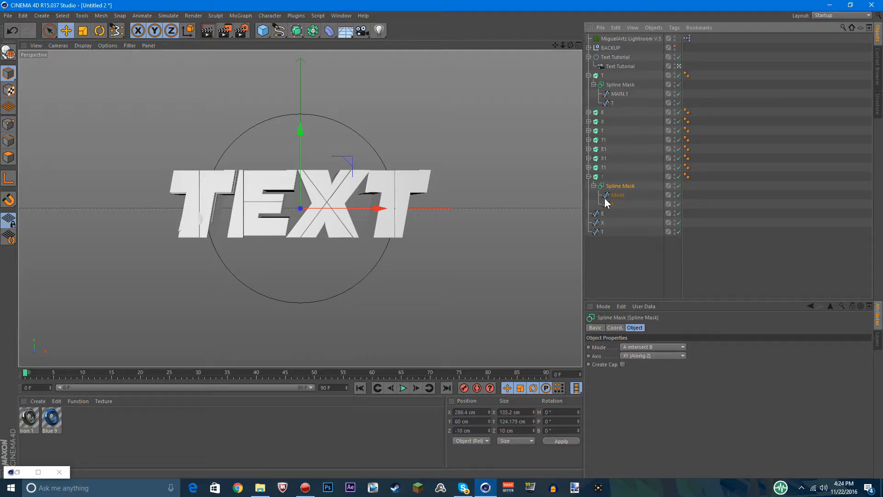
left_click(589, 177)
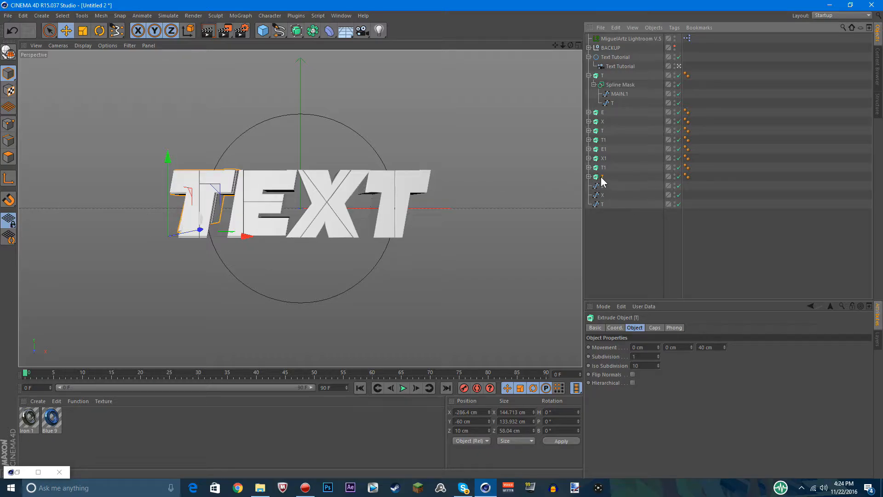
Make three copies of the completed T extrude and move them to the end of the object list
key("ctrl+v")
key("ctrl+v")
key("ctrl+v")
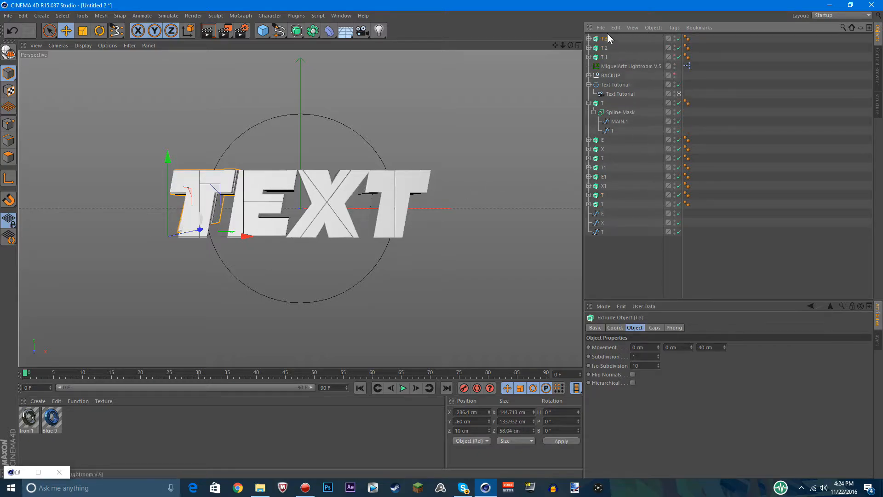
left_click(601, 57, "shift")
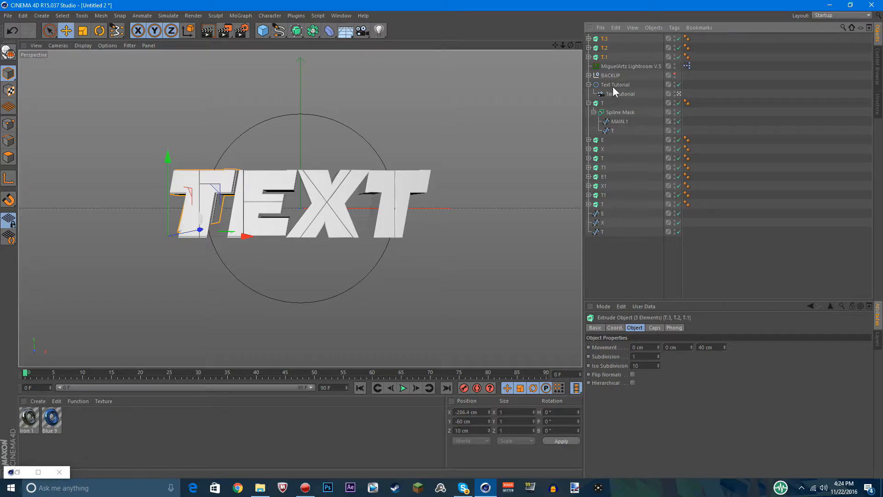
left_click_drag(606, 57, 612, 289)
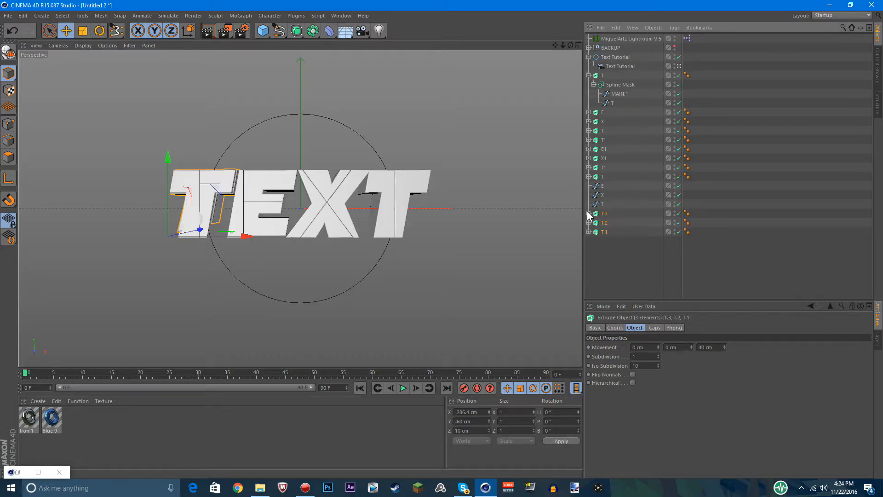
Replace the T splines inside the Spline Masks of T.3, T.2 and T.1 with the loose E, X and T splines respectively
left_click(589, 214)
left_click(589, 251)
left_click(589, 287)
scroll(615, 294, "down", 1)
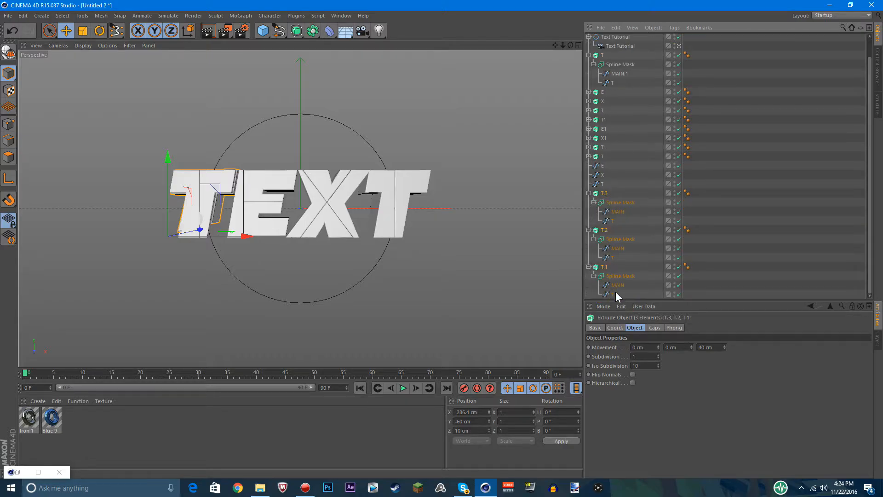
left_click(613, 294)
left_click(612, 258, "shift")
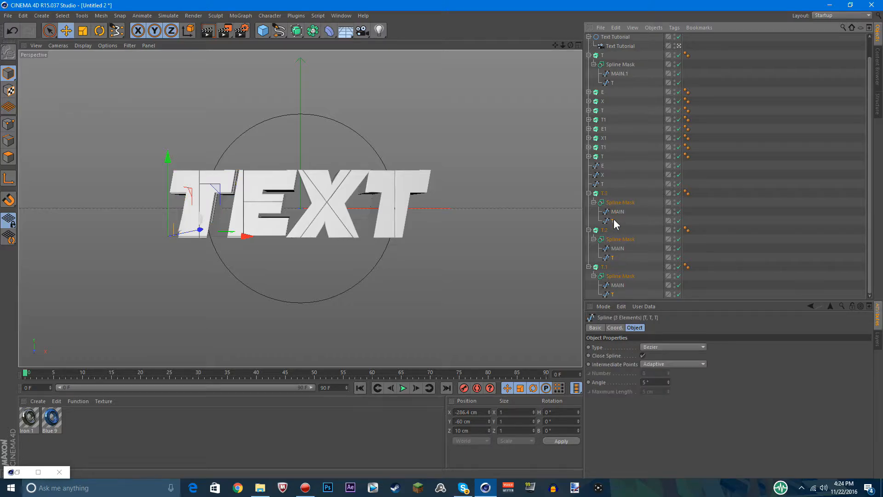
key("Delete")
left_click_drag(603, 187, 615, 289)
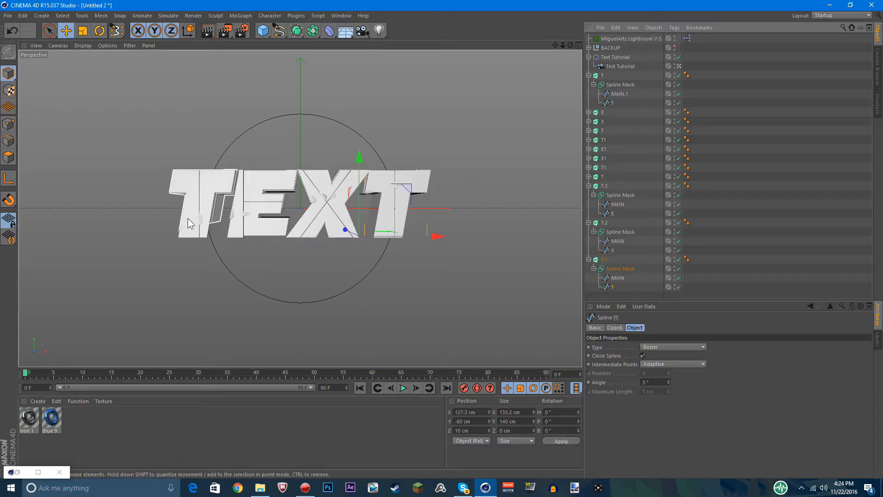
Rename the T.3, T.2 and T.1 extrudes as T, E and X
double_click(605, 186)
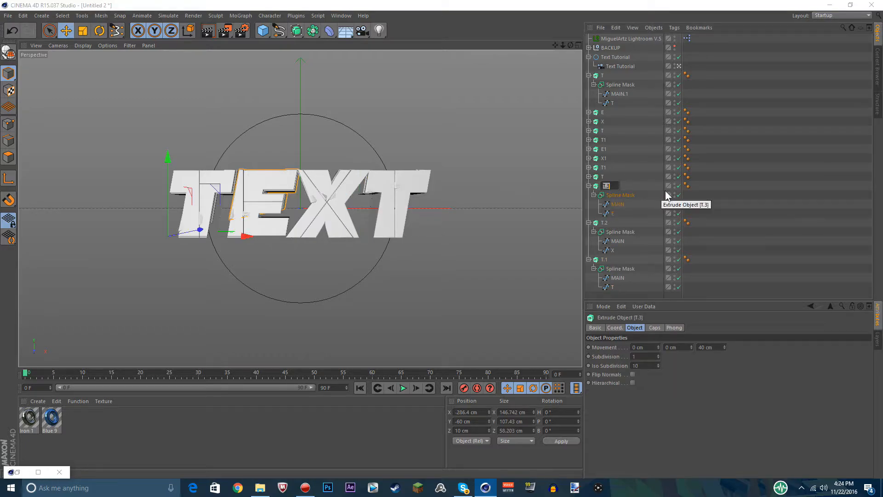
type("t")
double_click(605, 223)
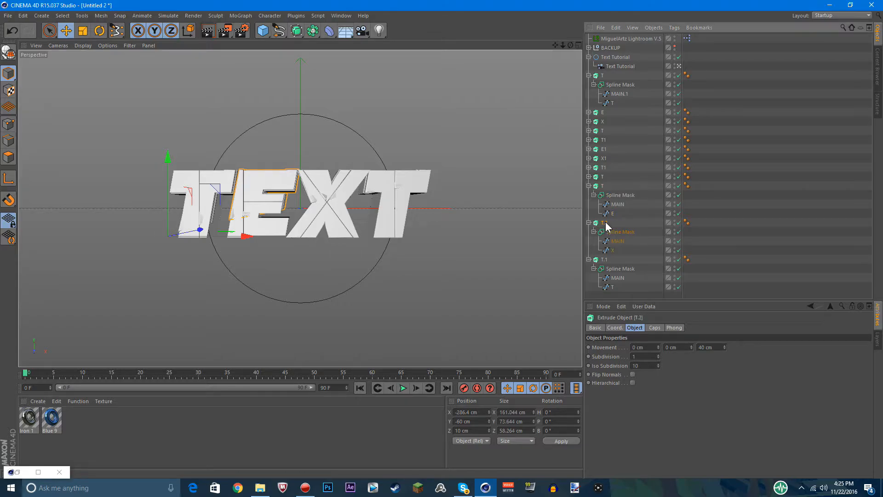
type("E")
double_click(606, 259)
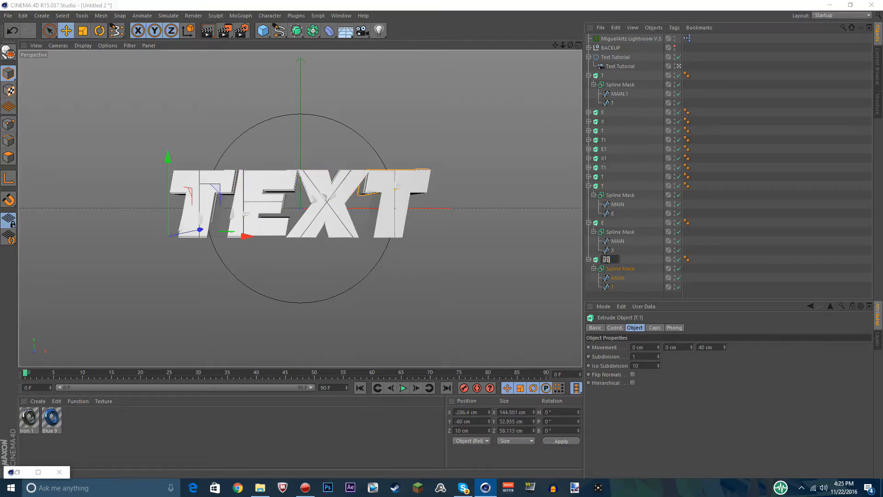
left_click(629, 237)
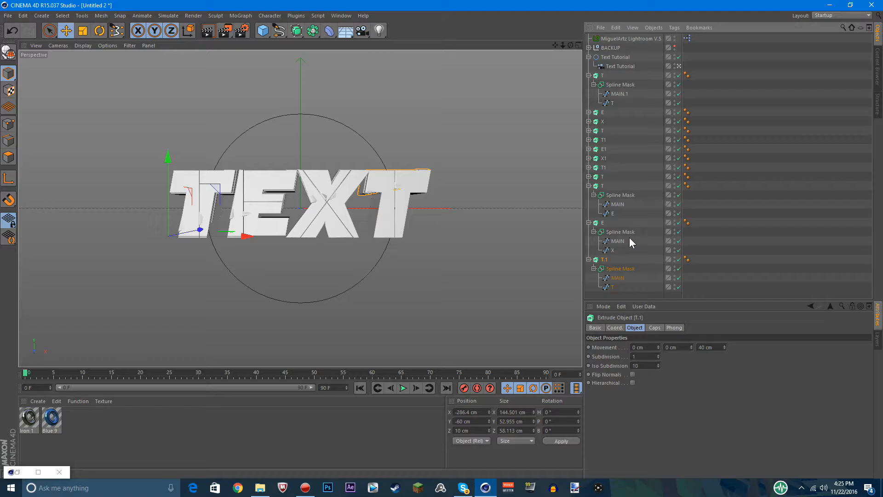
double_click(609, 259)
left_click(773, 259)
left_click(592, 268)
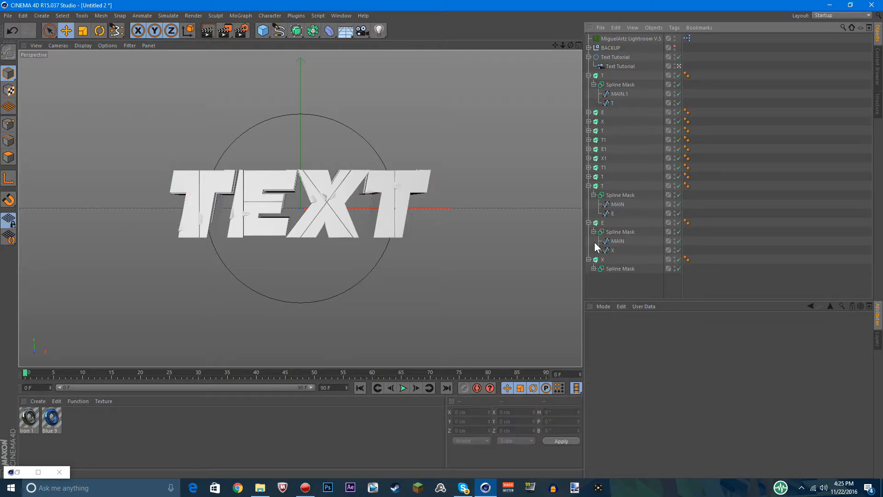
left_click(589, 268)
left_click(593, 268)
left_click(593, 269)
left_click(593, 269)
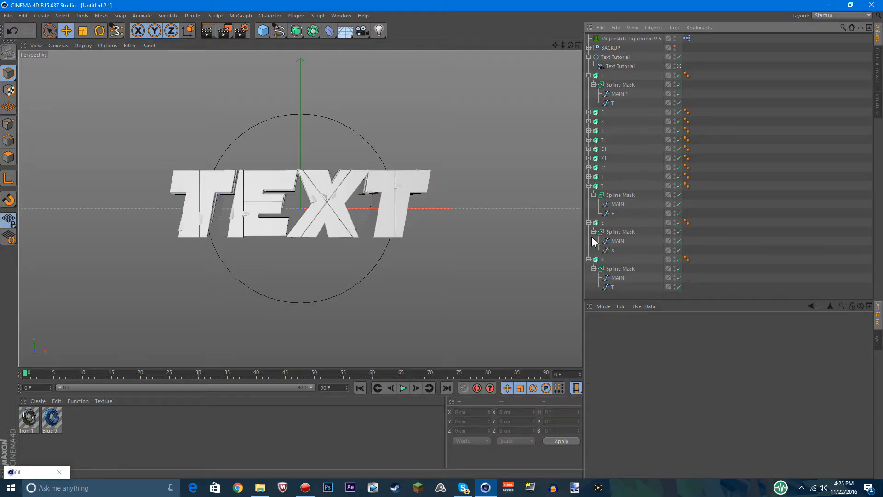
Rename the last three extrudes as E, X and T to match the letter splines they contain
double_click(604, 186)
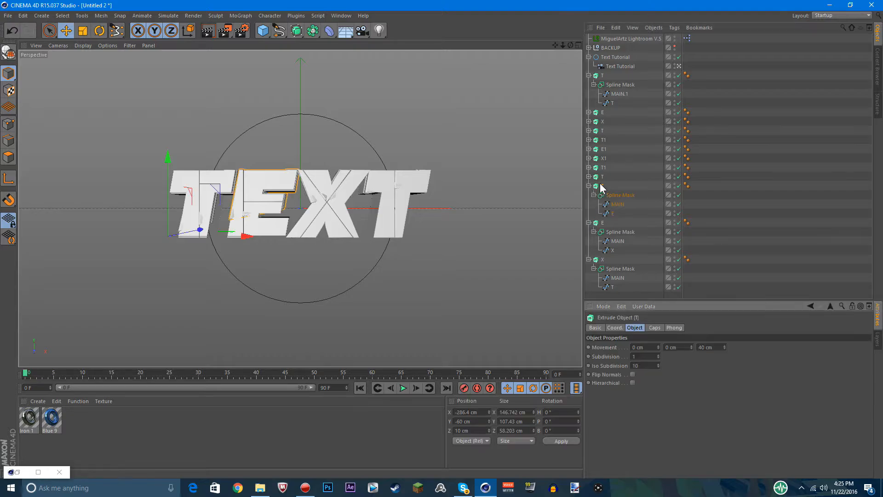
type("E")
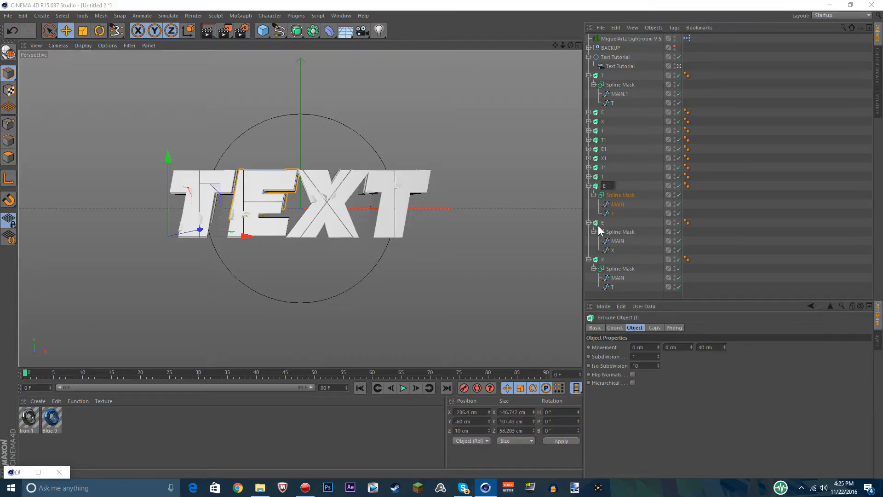
double_click(605, 224)
type("X")
left_click(604, 260)
key("r")
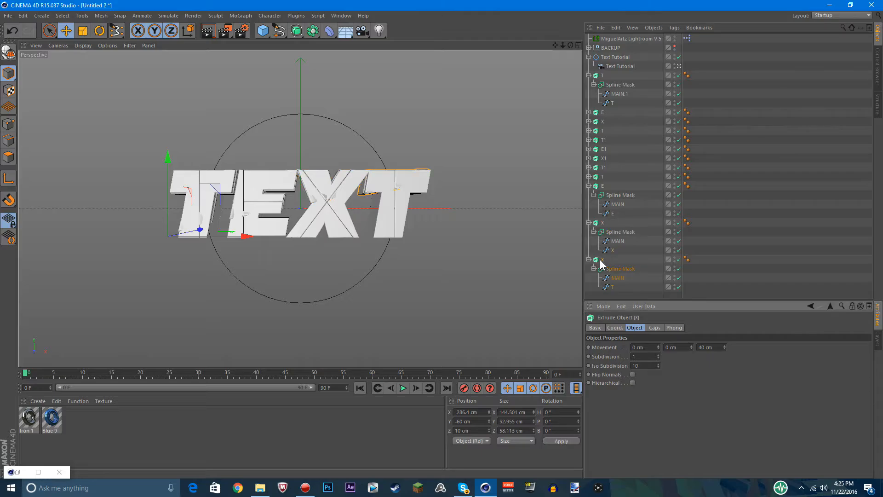
double_click(605, 260)
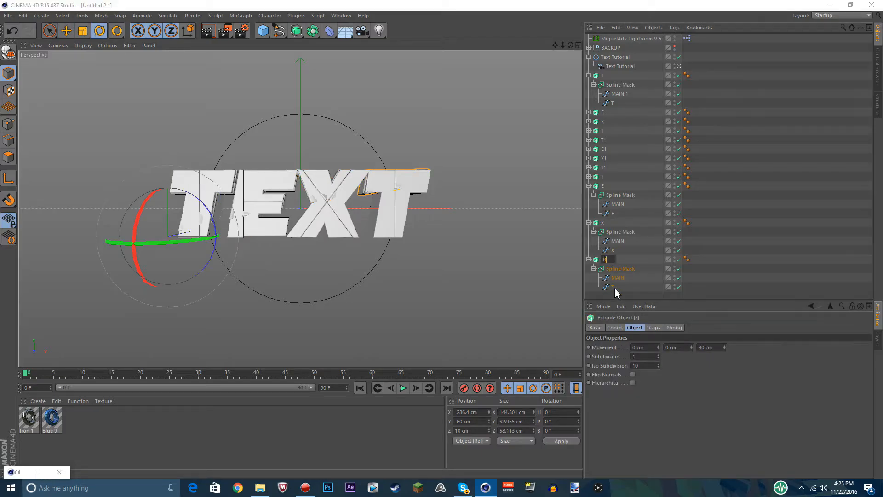
type("R")
key("BackSpace")
type("T")
key("Return")
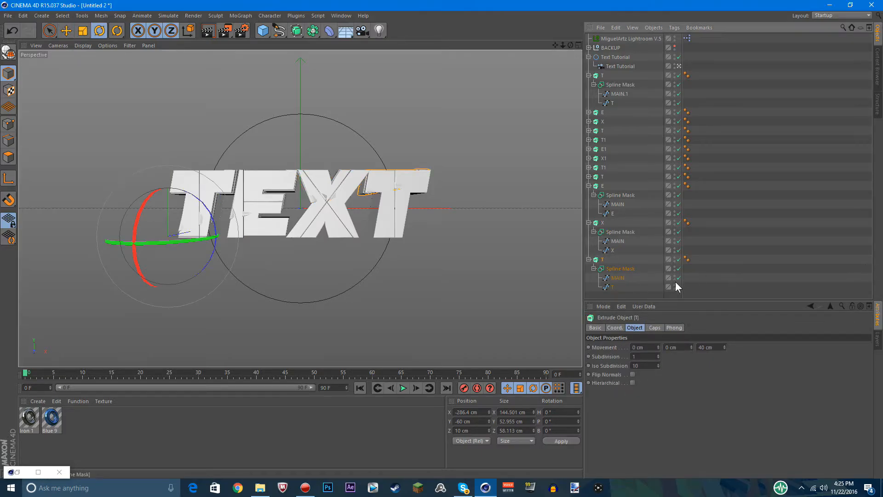
Collapse the hierarchies of the last E, X and T extrudes in the object list
left_click(591, 265)
left_click(597, 268)
left_click(593, 269)
left_click(589, 260)
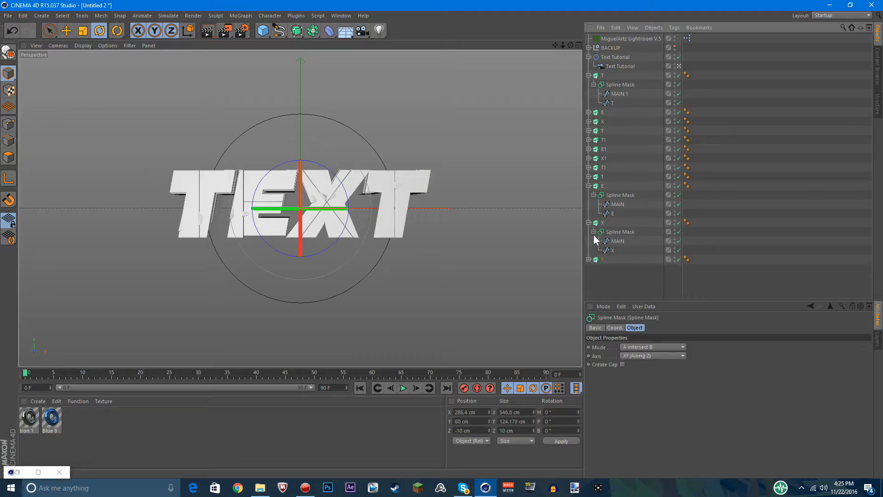
left_click(594, 232)
left_click(589, 223)
left_click(594, 195)
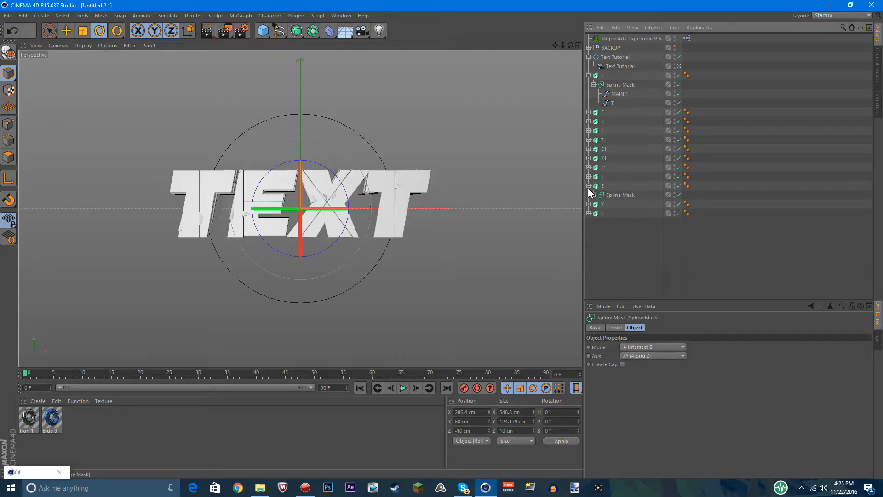
left_click(589, 186)
Duplicate the last four extrudes T, E, X and T and move the copies to the end of the object list
left_click_drag(610, 230, 600, 176)
key("ctrl+c")
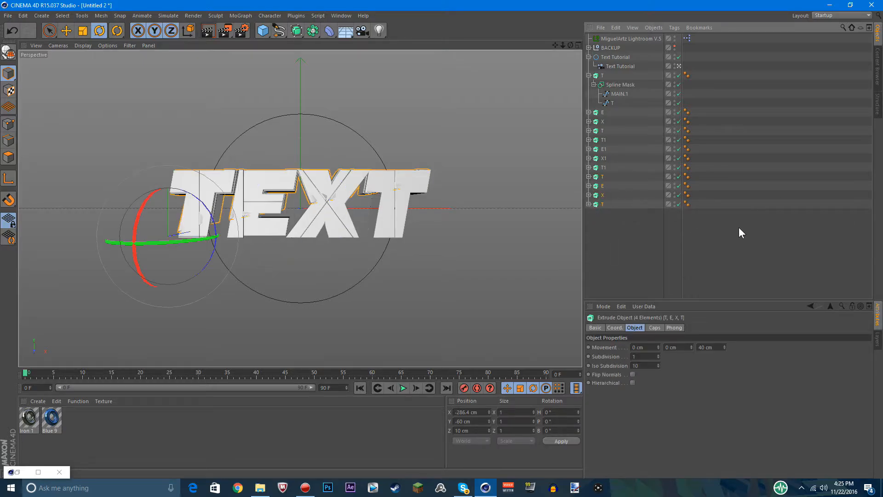
key("ctrl+v")
left_click_drag(628, 59, 597, 276)
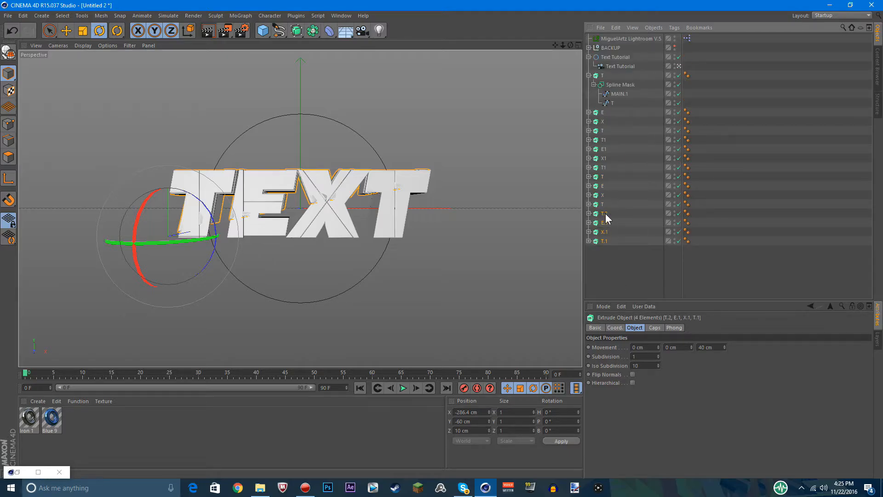
left_click(591, 276)
Set the mode of the Spline Masks in T.2, E.1, X.1 and T.1 to B subtract A
left_click(588, 213)
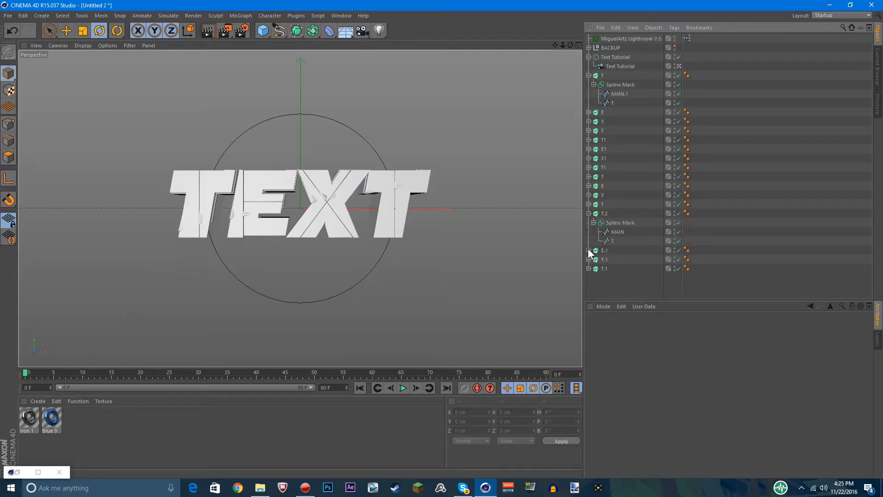
left_click(589, 251)
left_click(589, 269)
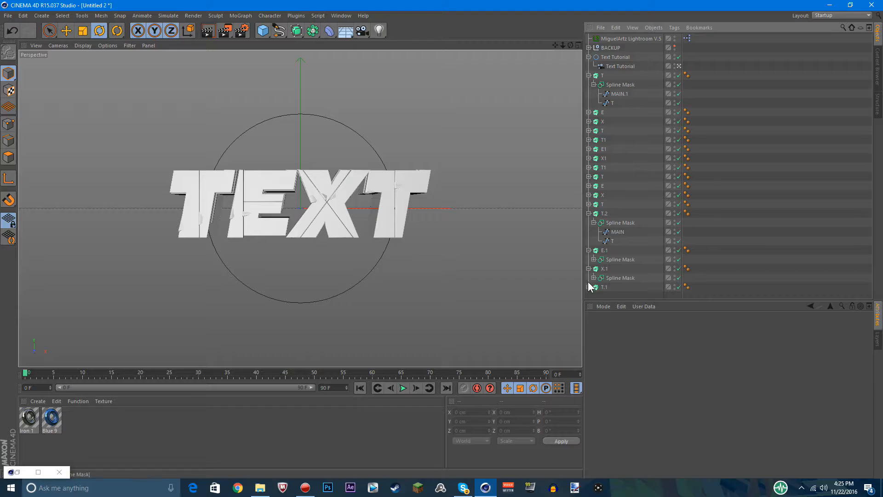
left_click(589, 287)
left_click(594, 223)
left_click(618, 223)
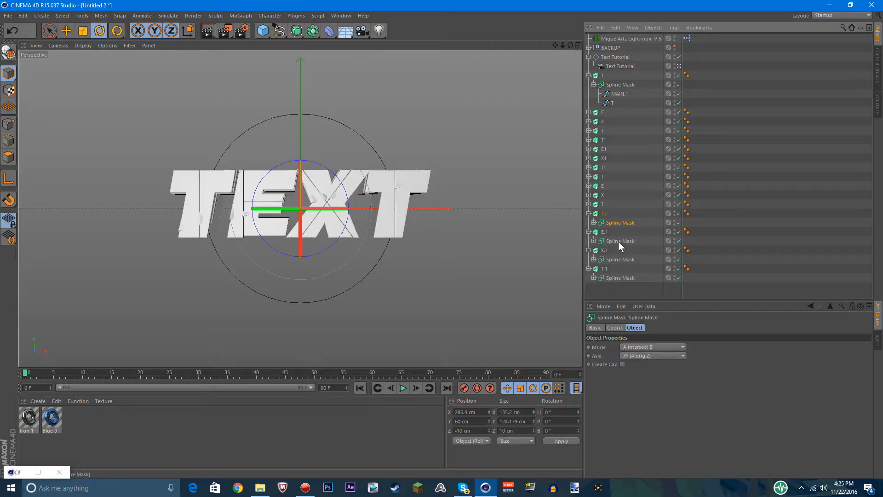
left_click(618, 241, "ctrl")
left_click(613, 259, "ctrl")
left_click(613, 277, "ctrl")
left_click(658, 347)
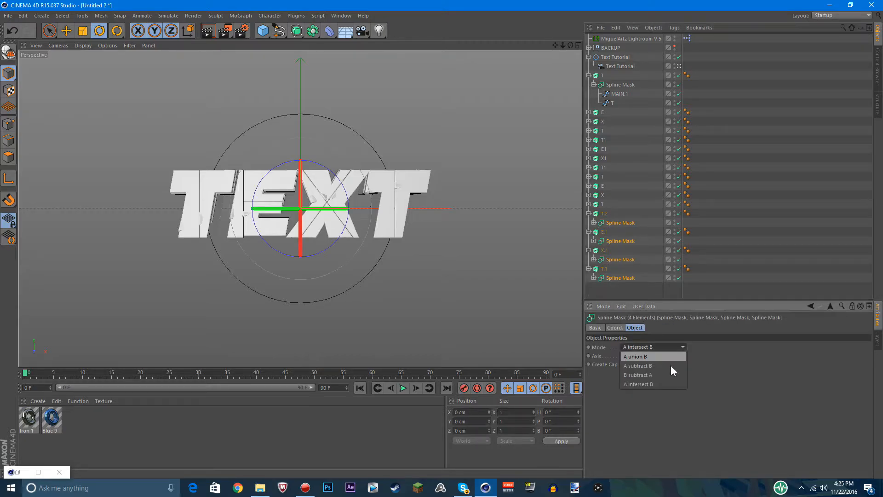
left_click(670, 374)
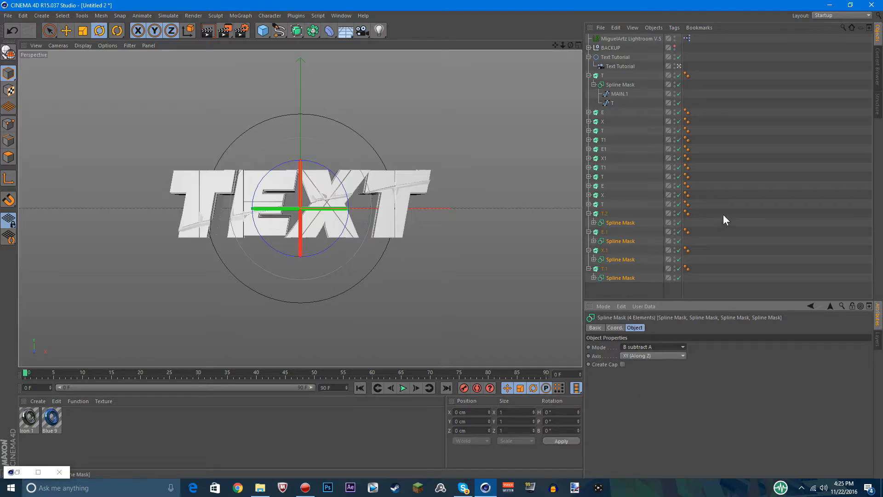
left_click(750, 199)
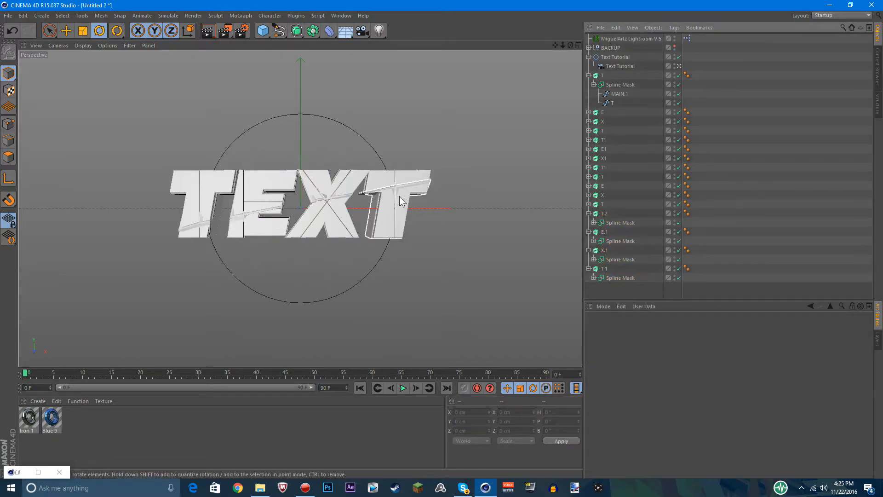
Expand the Spline Masks of T.2, E.1, X.1 and T.1 to expose their MAIN and letter splines
left_click(618, 278)
left_click(619, 259, "ctrl")
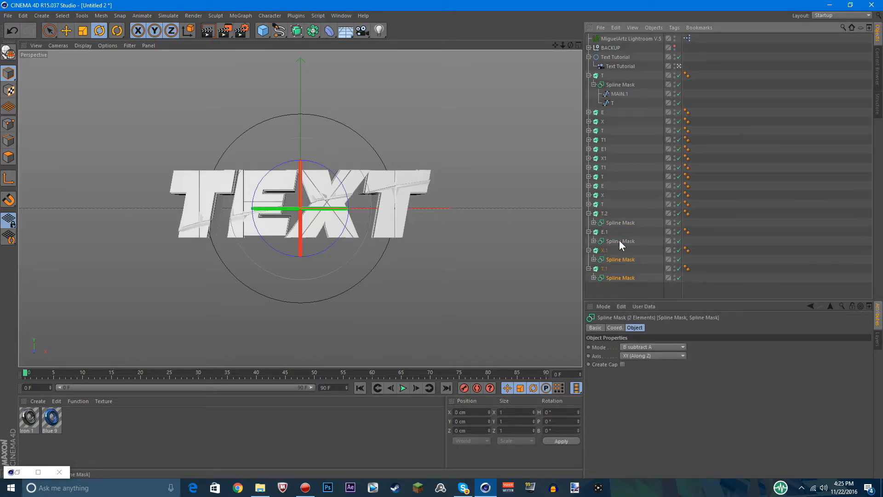
left_click(619, 241, "ctrl")
left_click(617, 224, "ctrl")
left_click(594, 278)
left_click(594, 259)
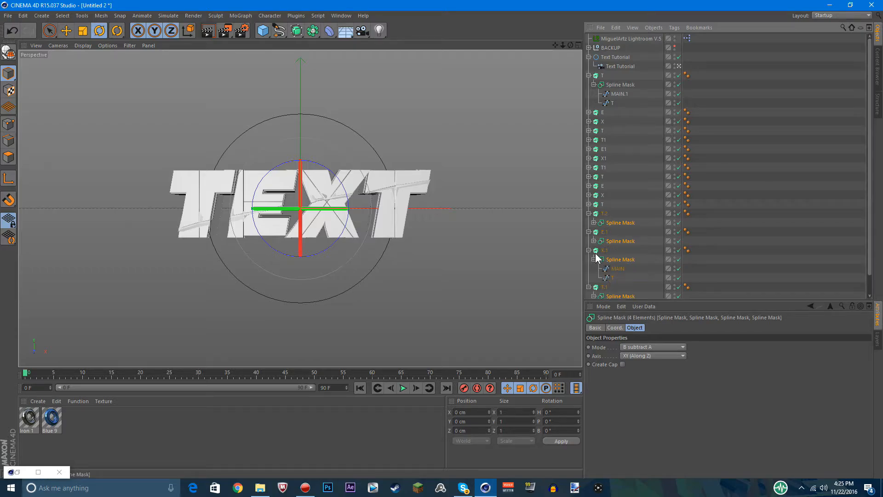
left_click(593, 230)
left_click(594, 241)
left_click(594, 223)
Expand the T, E, X and T extrudes above T.2 together with their Spline Masks
left_click(589, 204)
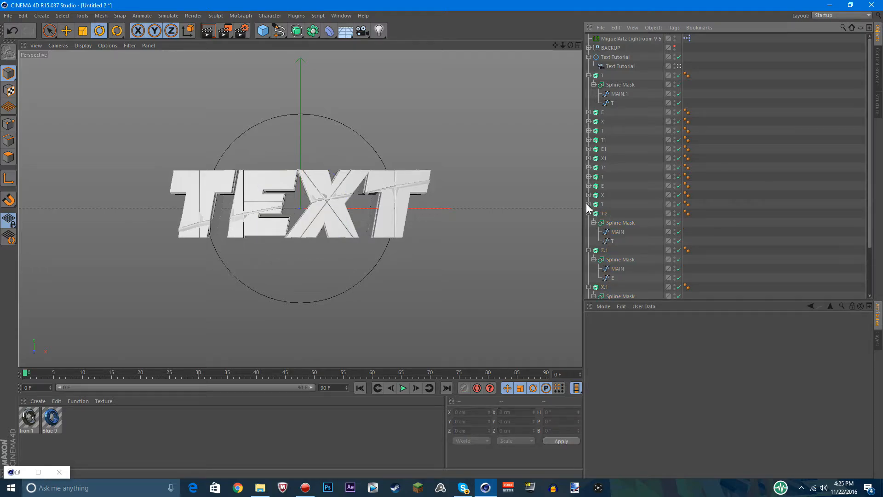
left_click(594, 214)
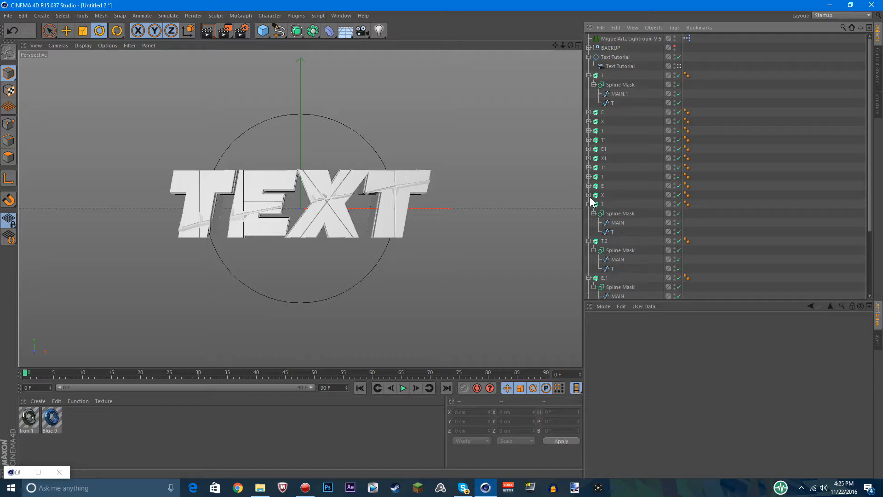
left_click(589, 195)
left_click(594, 205)
left_click(588, 186)
left_click(594, 195)
left_click(589, 177)
left_click(594, 186)
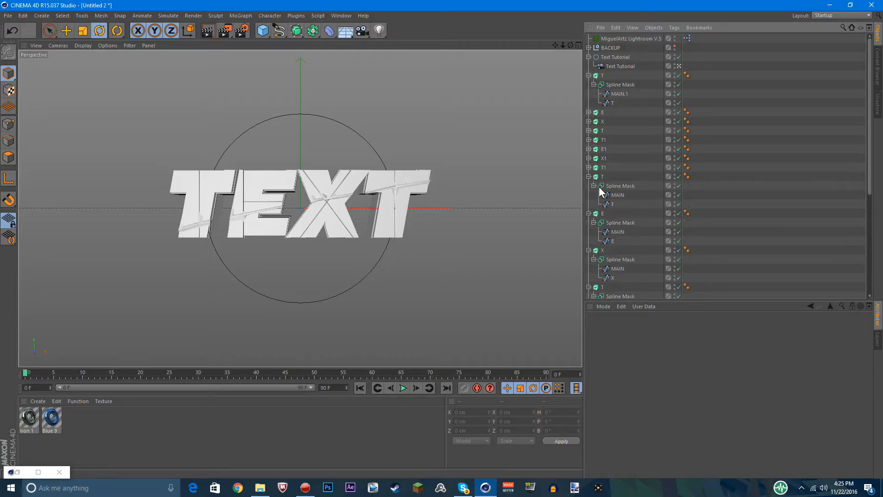
Leave the Text Tutorial camera view and look at the 3D letters from the side
left_click(679, 67)
left_click_drag(571, 45, 495, 47)
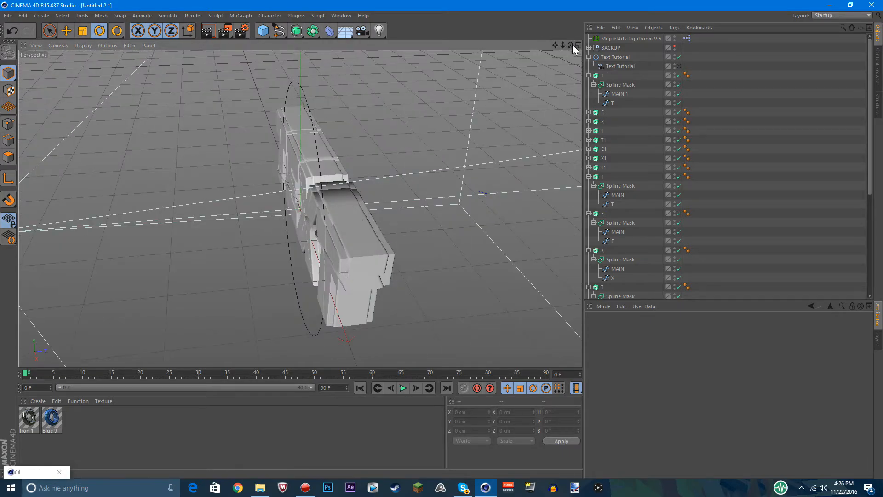
left_click_drag(572, 46, 536, 27)
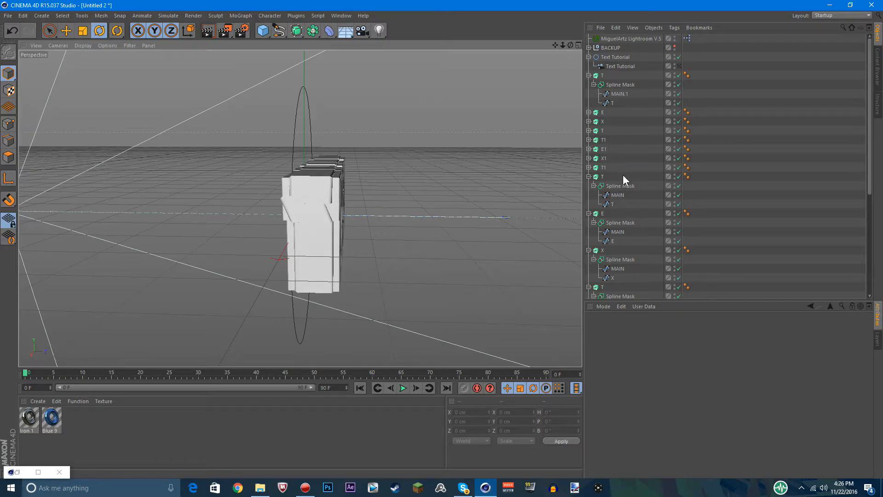
Select the MAIN splines under the last eight extrudes, down to T.1, and display their coordinates
left_click(588, 75)
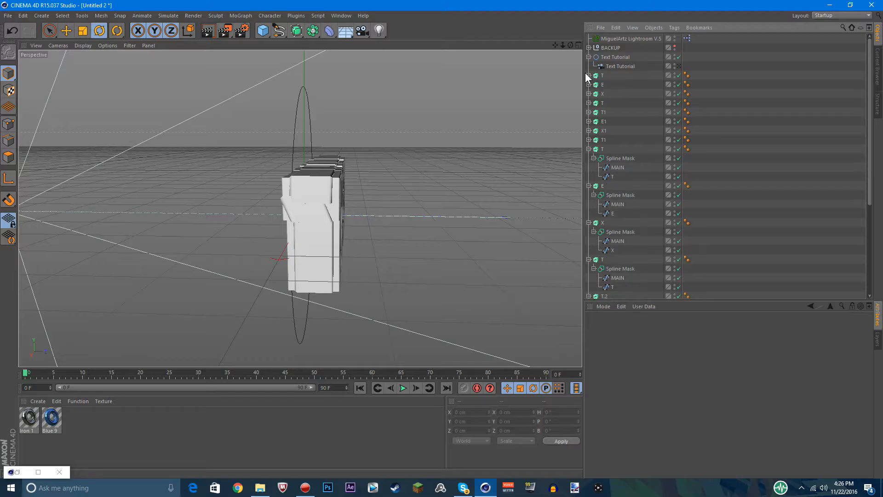
left_click(616, 167)
left_click(617, 204, "ctrl")
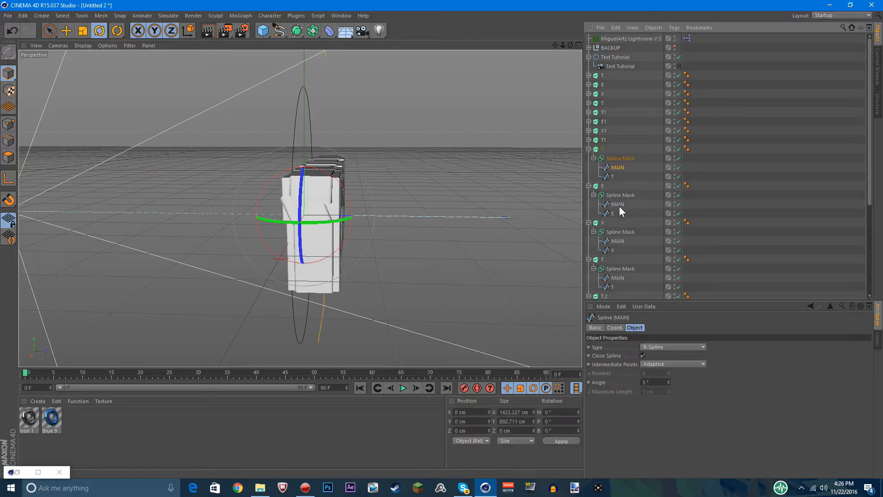
left_click(616, 241, "ctrl")
left_click(618, 278, "ctrl")
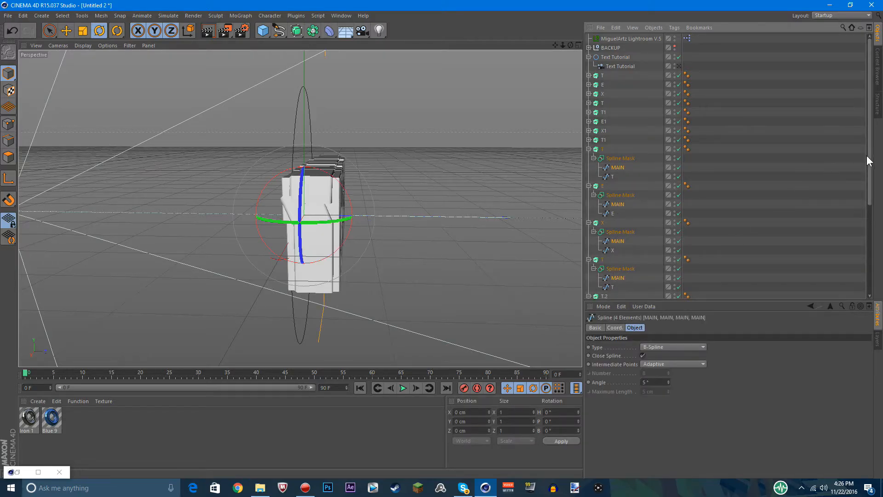
scroll(862, 230, "down", 5)
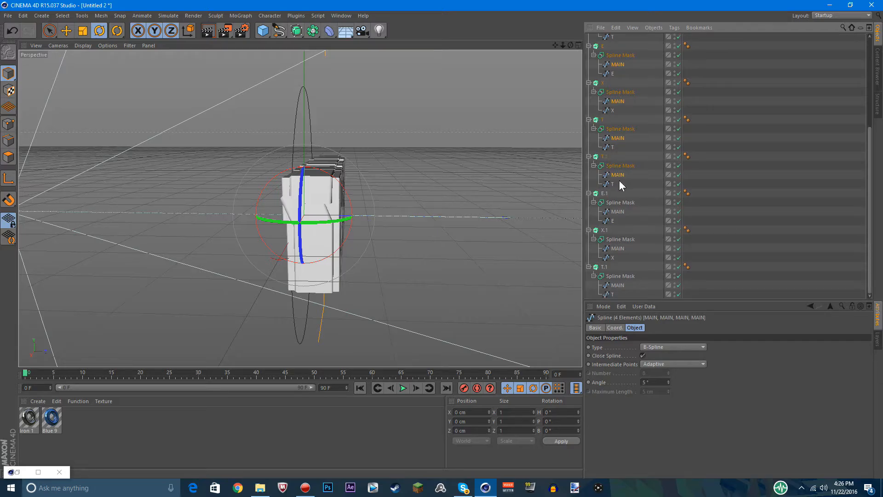
left_click(618, 211, "ctrl")
left_click(618, 249, "ctrl")
left_click(618, 285, "ctrl")
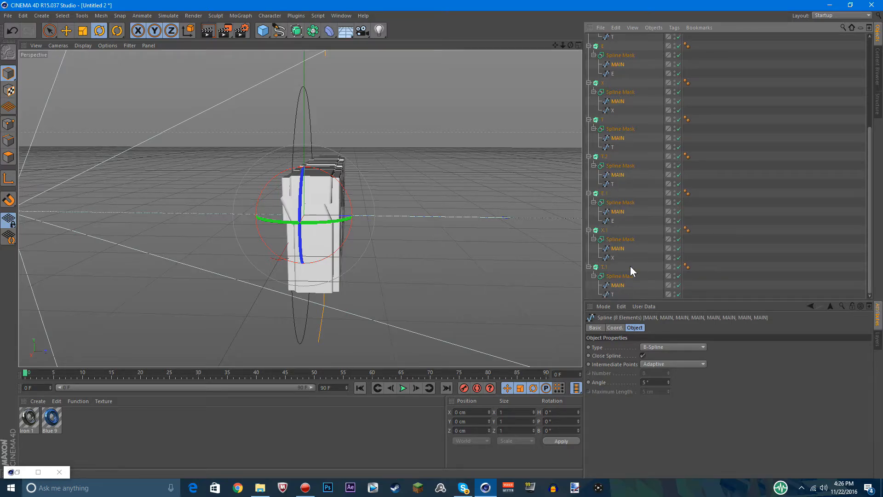
left_click(615, 328)
Try Z positions of -30, 30, -15 and -10 cm for the eight selected MAIN splines
left_click(626, 367)
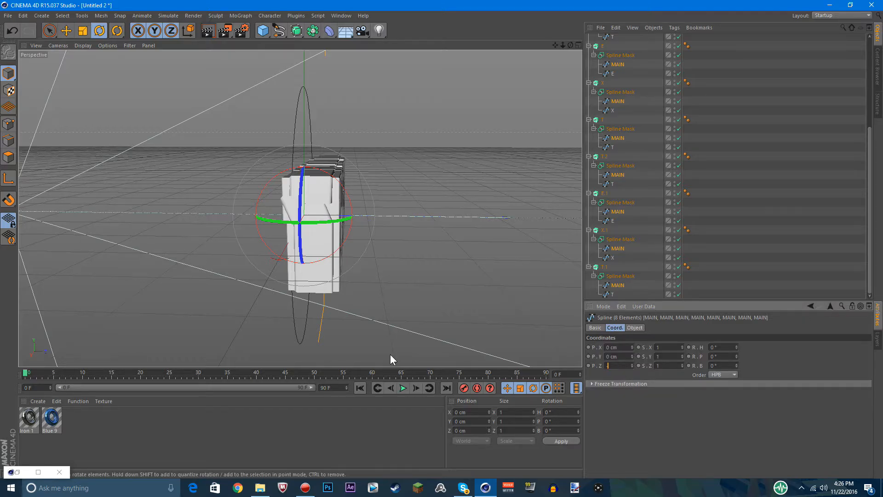
type("-30")
key("Return")
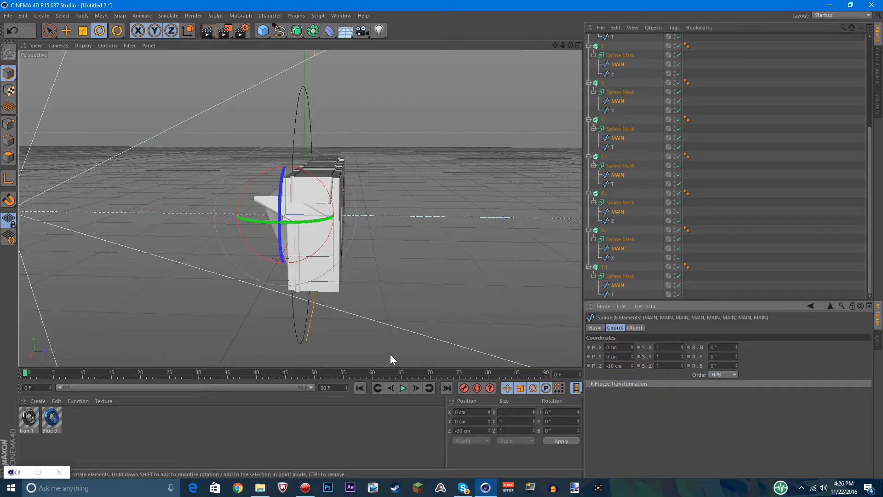
left_click_drag(624, 366, 113, 359)
type("30")
key("Return")
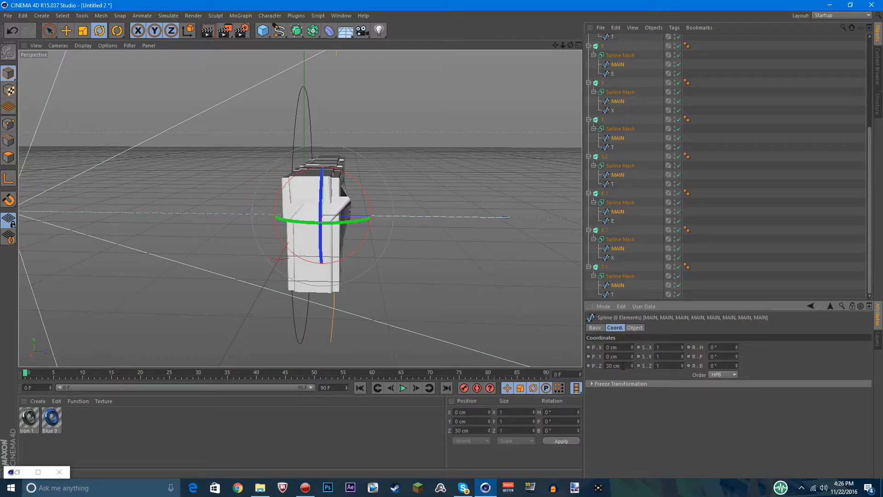
left_click_drag(624, 367, 259, 352)
type("-15")
key("Return")
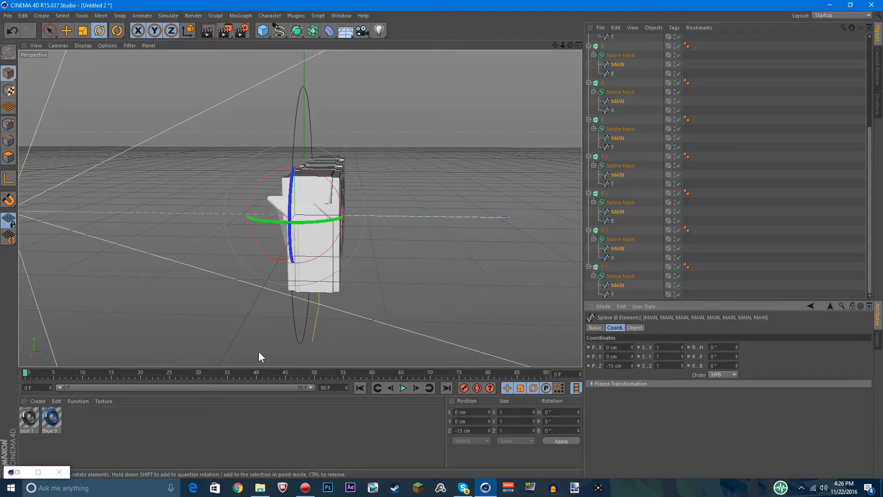
double_click(620, 364)
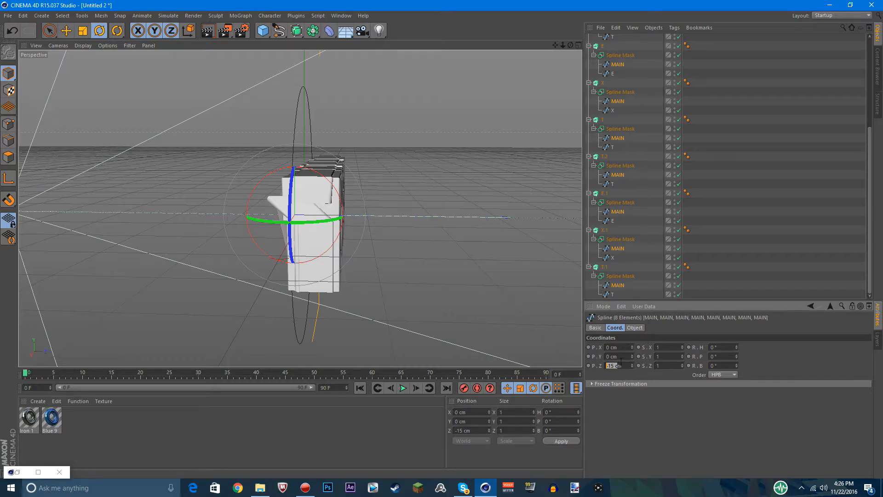
type("-10")
key("Return")
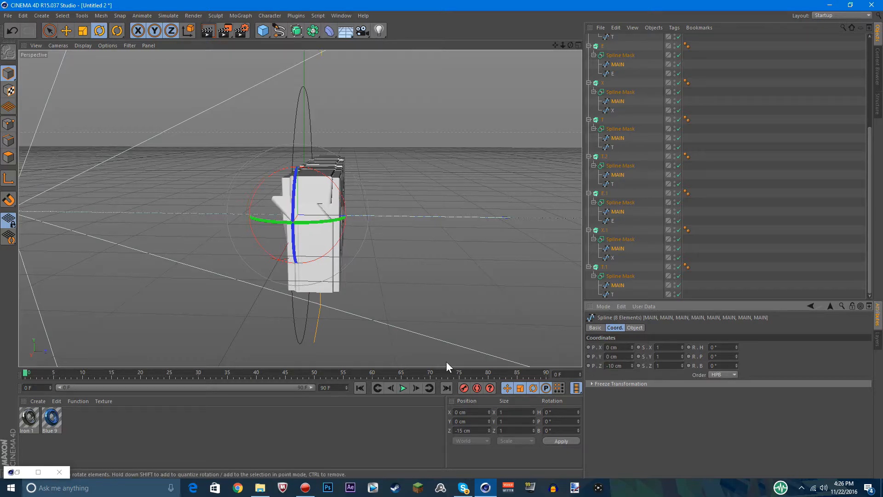
Set the Z position of the eight MAIN splines to 10 cm and return to the Text Tutorial camera view
left_click_drag(590, 366, 570, 365)
type("10")
key("Return")
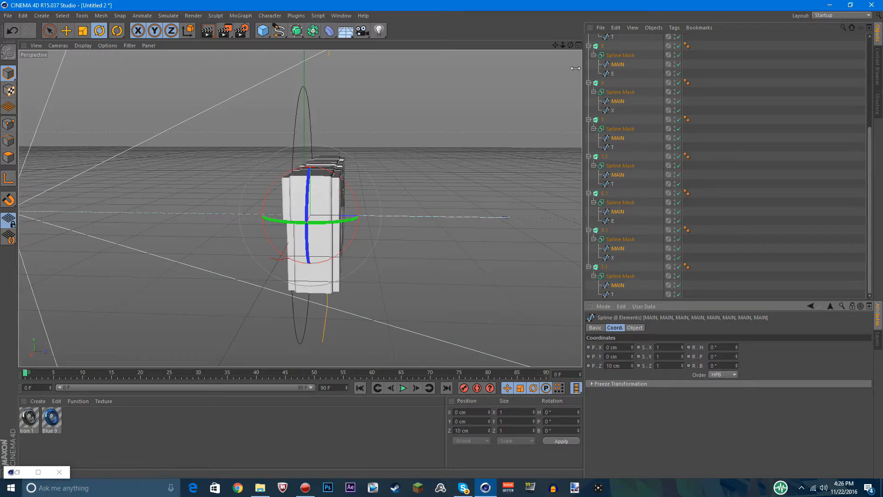
left_click_drag(570, 45, 621, 46)
scroll(665, 69, "up", 5)
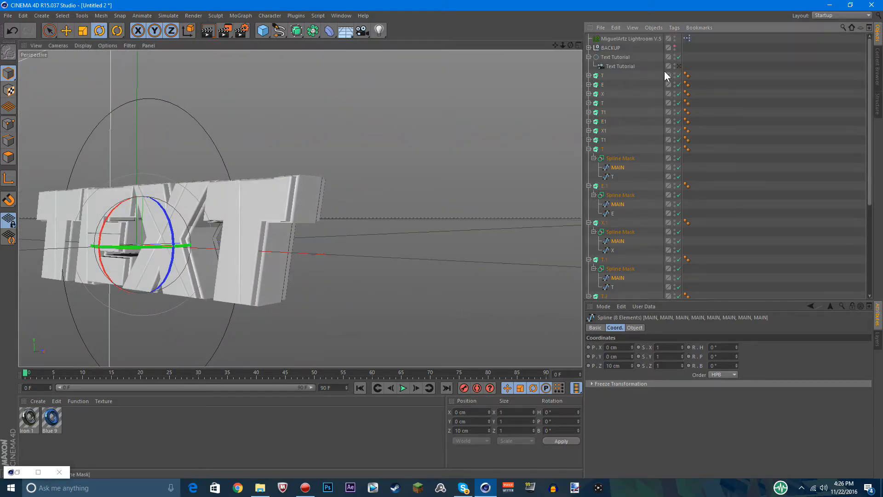
left_click(679, 66)
Fold the Spline Masks of the last T, E, X, T set and of T.2, E.1 and X.1
left_click(594, 157)
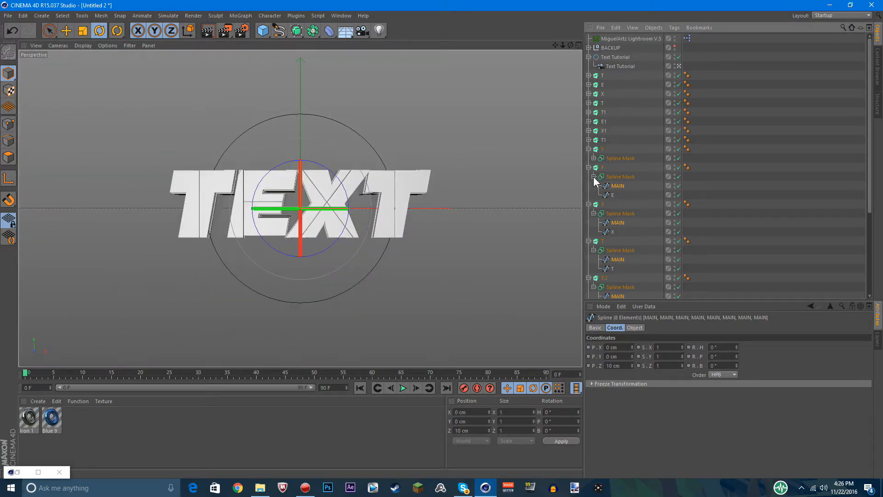
left_click(594, 176)
left_click(594, 195)
left_click(594, 213)
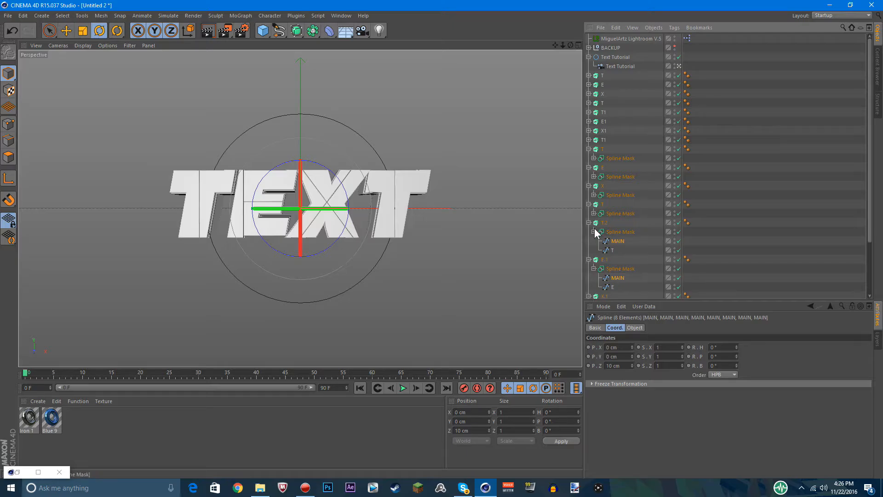
left_click(594, 231)
left_click(593, 249)
left_click(594, 268)
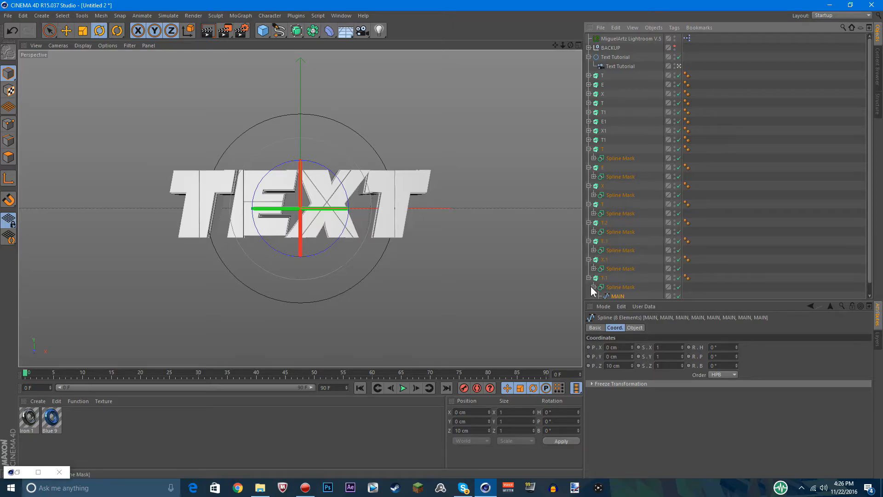
Fold the last eight extrudes, from T.1 up to the third set's T, to tidy the object list
left_click(589, 278)
left_click(589, 259)
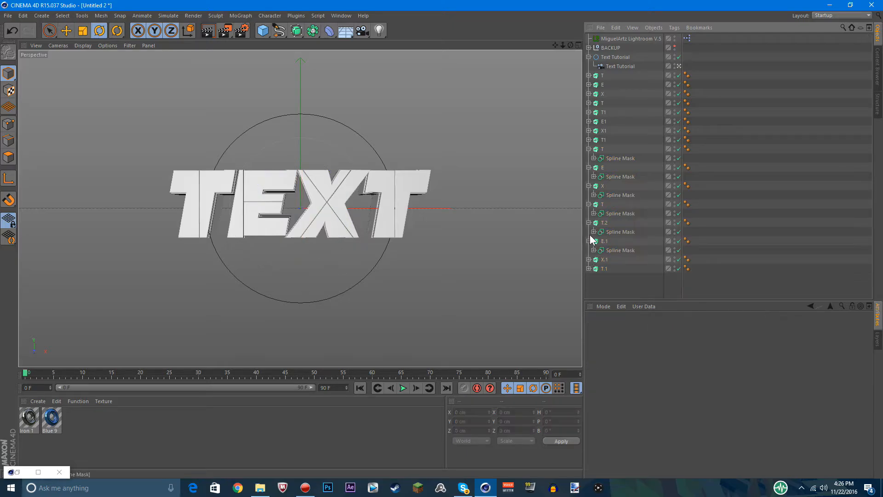
left_click(588, 240)
left_click(588, 223)
left_click(589, 204)
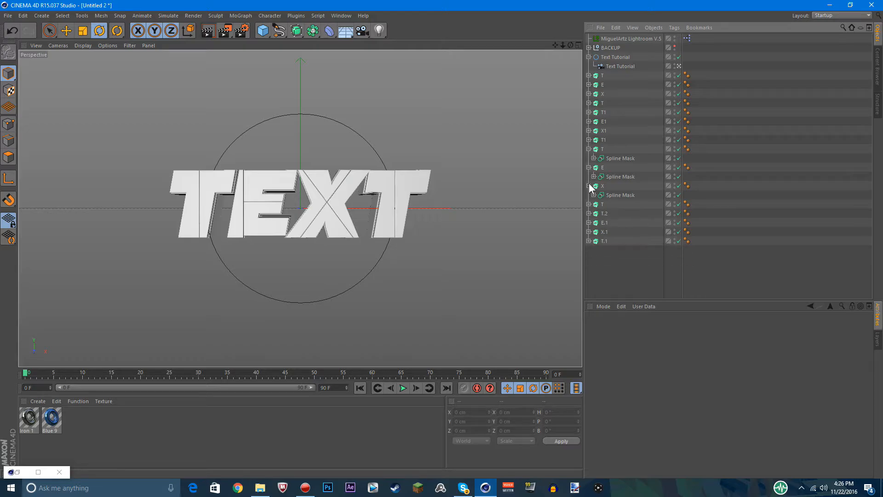
left_click(588, 186)
left_click(589, 167)
left_click(589, 149)
mouse_move(614, 239)
left_mouse_down()
mouse_move(594, 146)
mouse_move(615, 240)
left_mouse_up()
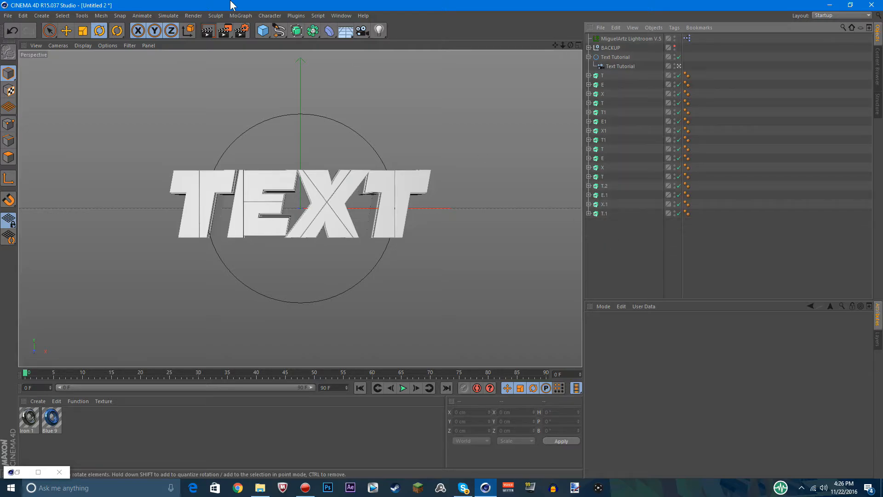
Group the first letter's extrudes T, T1, T and T.2 under one null
left_click(608, 77)
left_click(604, 112, "ctrl")
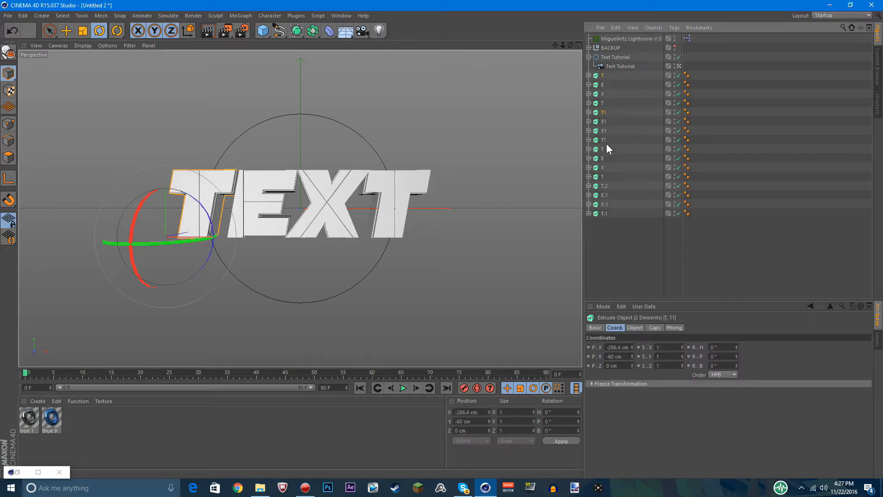
left_click(602, 149, "ctrl")
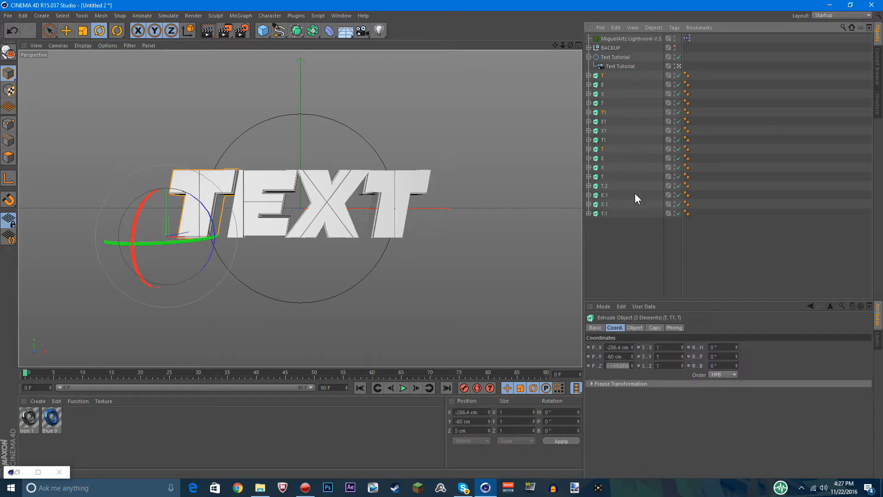
right_click(603, 186)
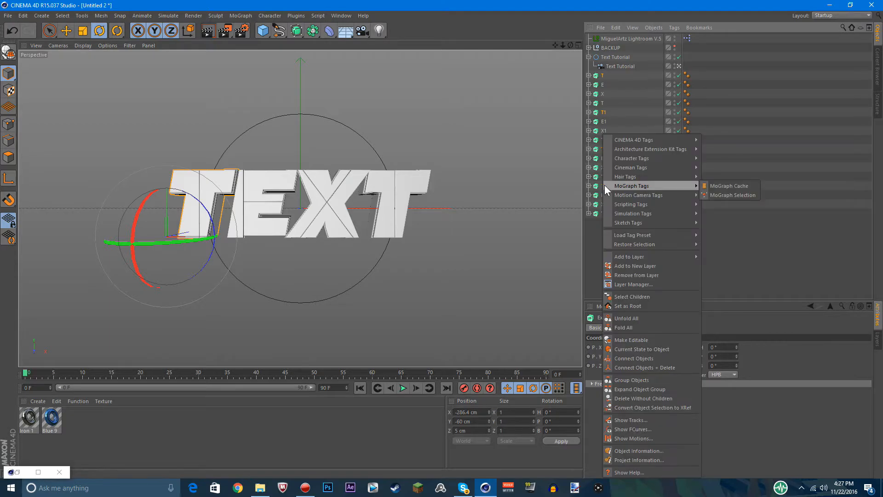
left_click(635, 379)
Group the extrudes of the letter E, including E1 and E.1, under one null
left_click(603, 85)
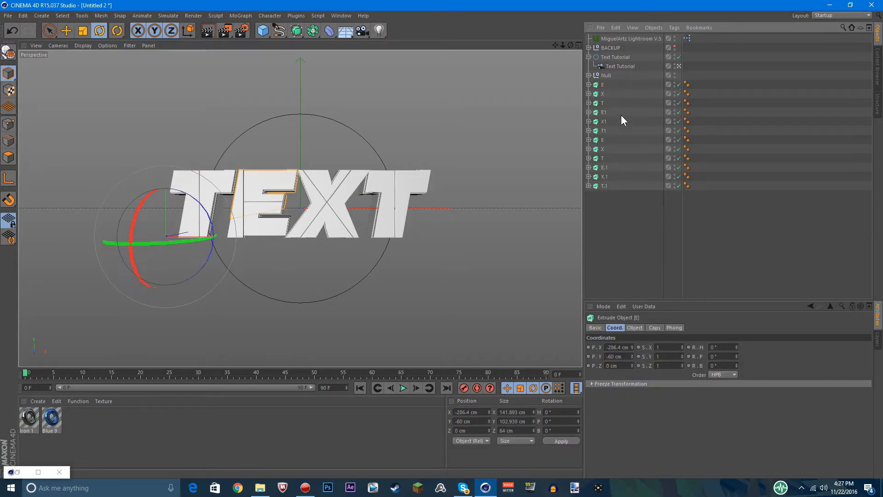
left_click(604, 112, "ctrl")
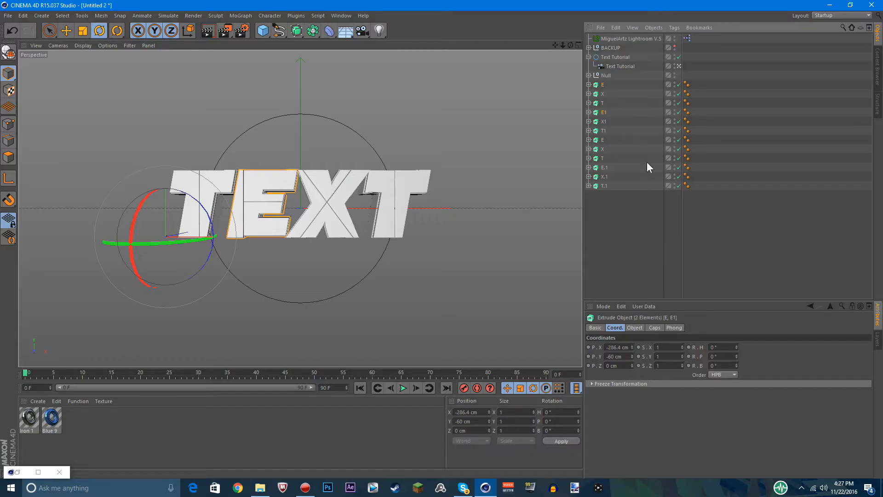
left_click(602, 140, "ctrl")
right_click(605, 170)
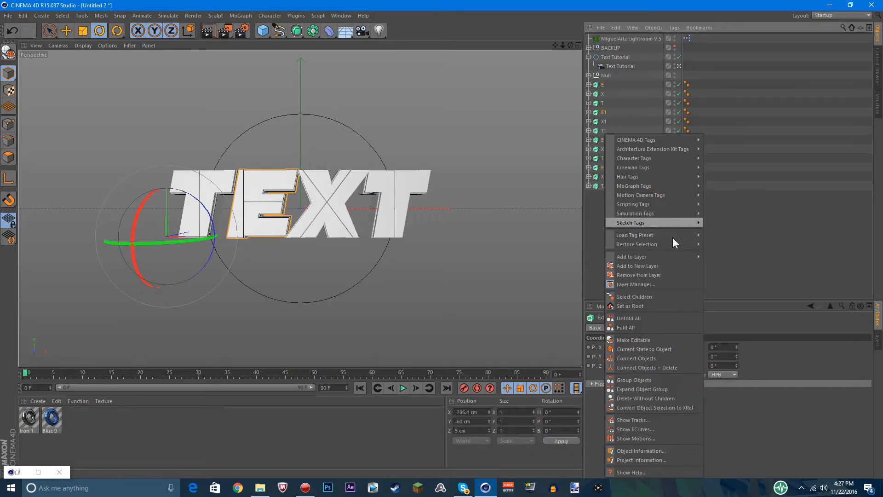
left_click(650, 379)
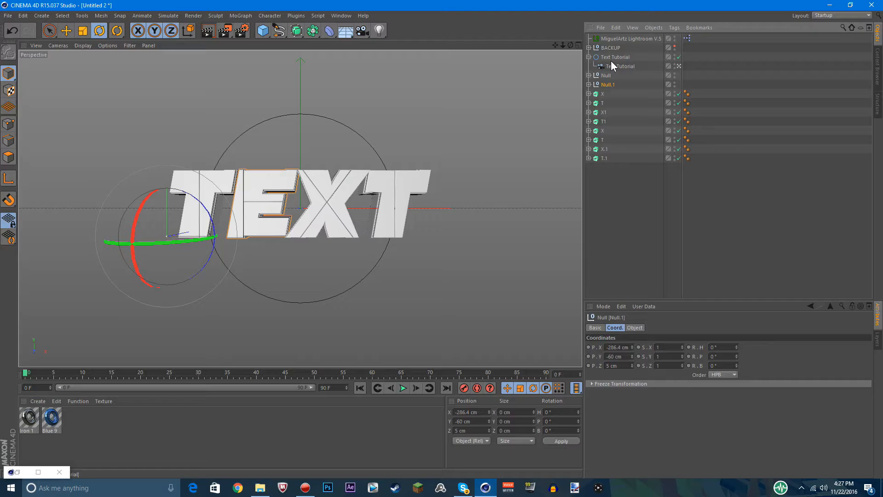
Group the extrudes of the letter X, including X1 and X.1, under one null
left_click(605, 94)
left_click(603, 113, "ctrl")
left_click(616, 131, "ctrl")
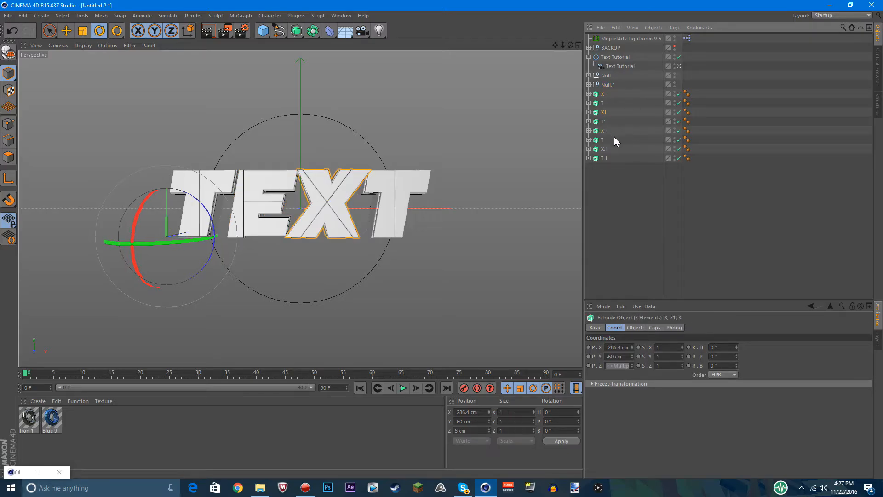
right_click(607, 153)
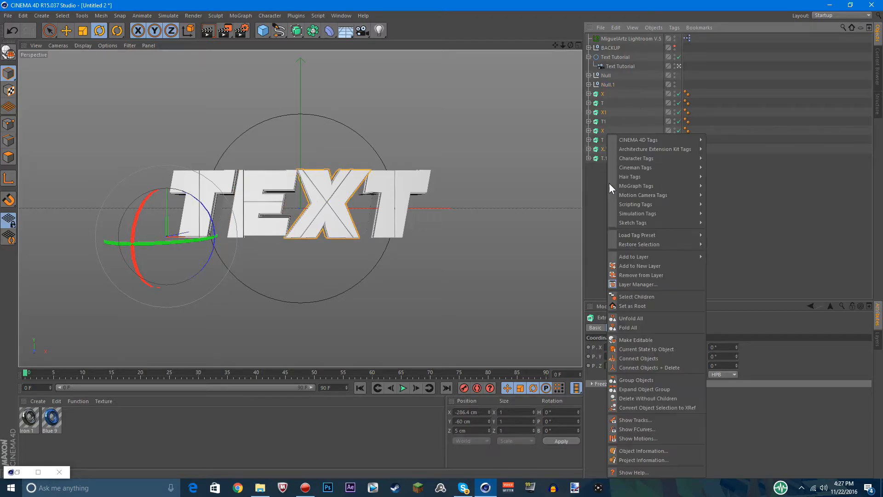
left_click(630, 381)
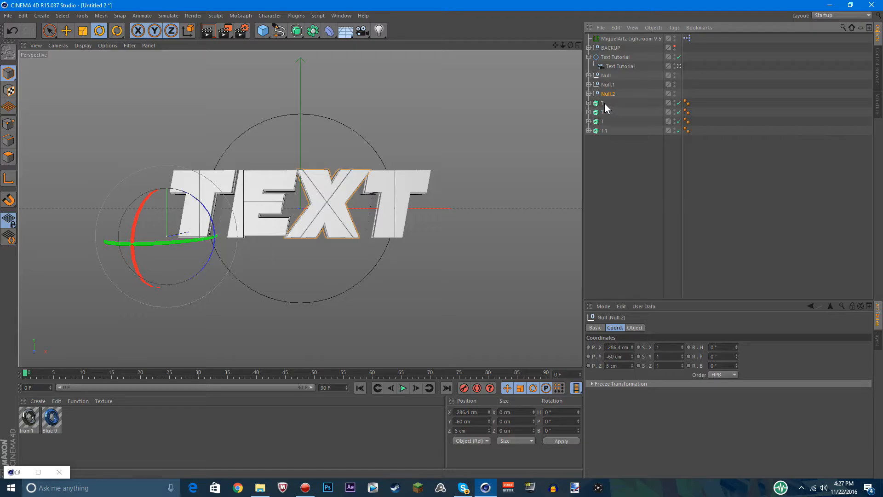
Undo the three groupings of the T, E and X extrudes
key("ctrl+z")
key("ctrl+z")
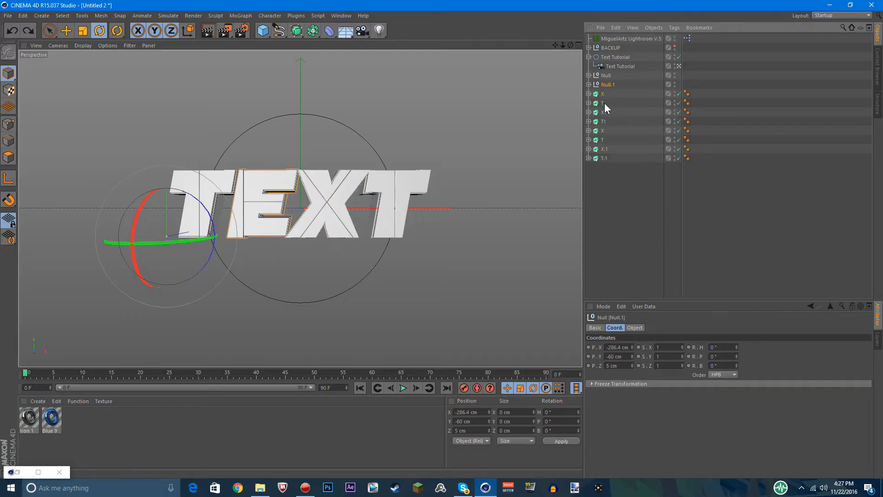
key("ctrl+z")
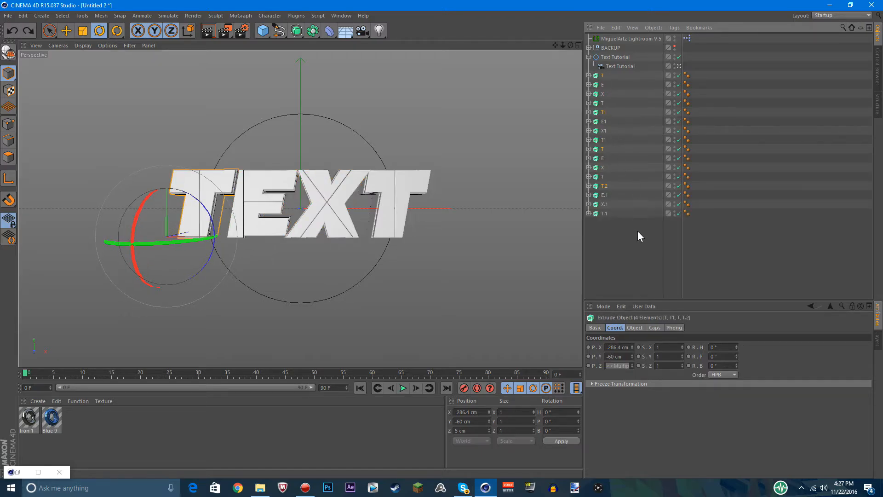
Try to move the first eight letter extrudes, T, E, X, T and T1, E1, X1, T1, upward together, and undo the move
left_click(638, 231)
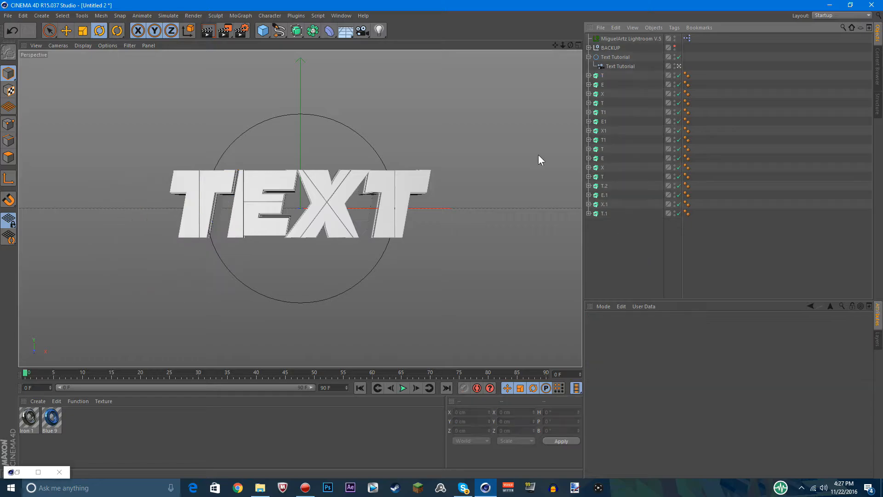
left_click(606, 77)
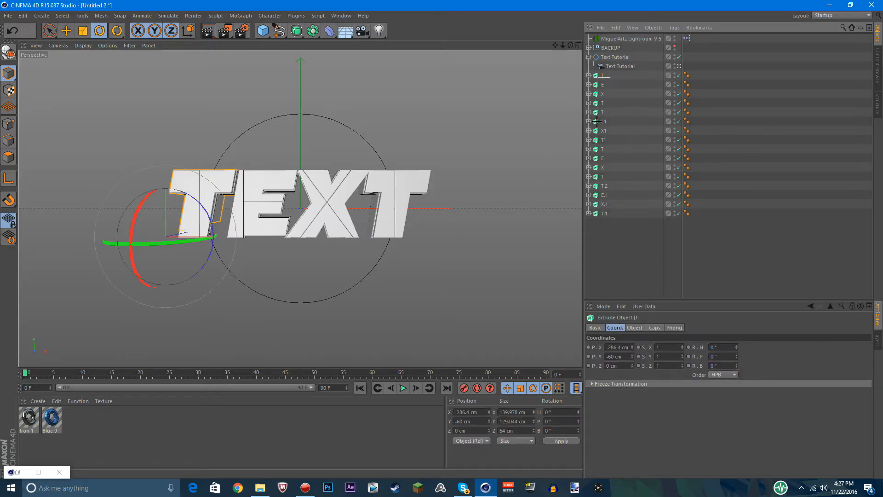
left_click(603, 139, "shift")
key("e")
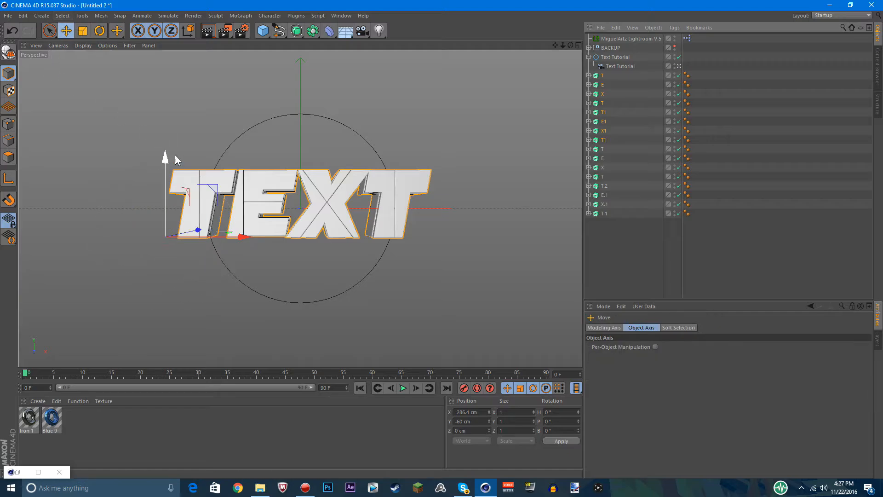
left_click_drag(167, 155, 167, 145)
key("ctrl+z")
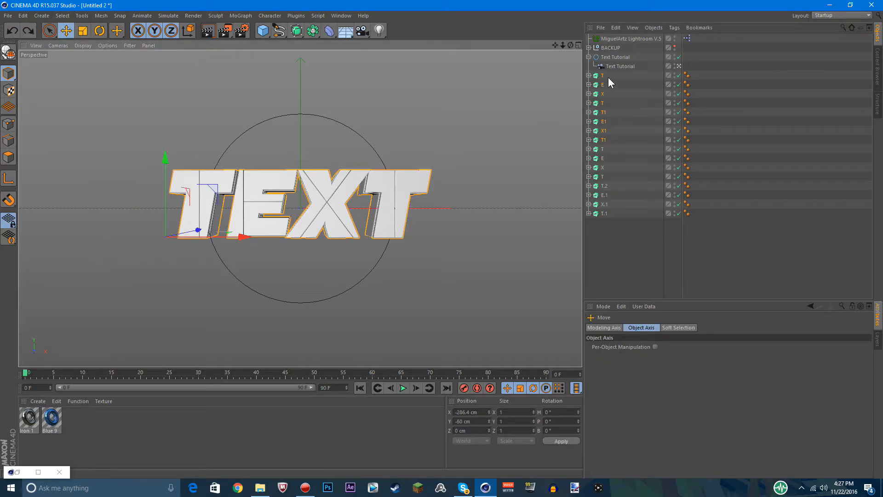
Raise the upper-half extrudes T, E, X and T of both layers together to a Y position of about -46 cm
left_click_drag(608, 77, 596, 106)
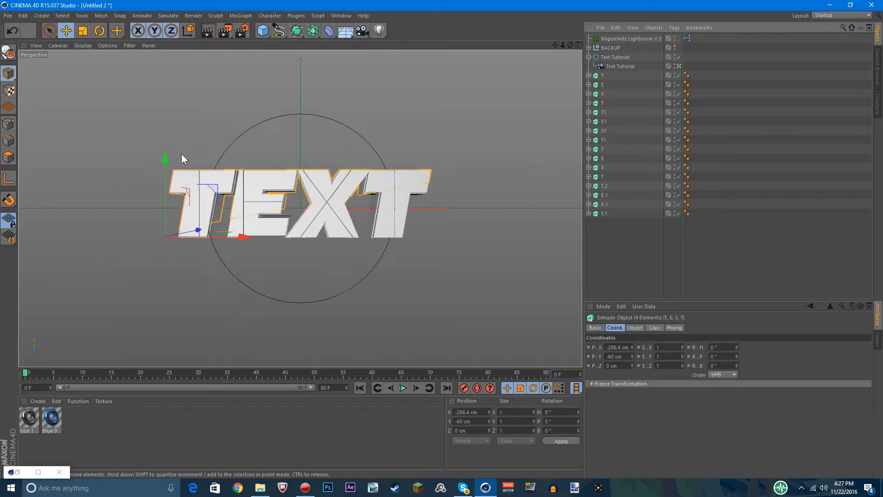
left_click_drag(164, 154, 164, 146)
key("ctrl+z")
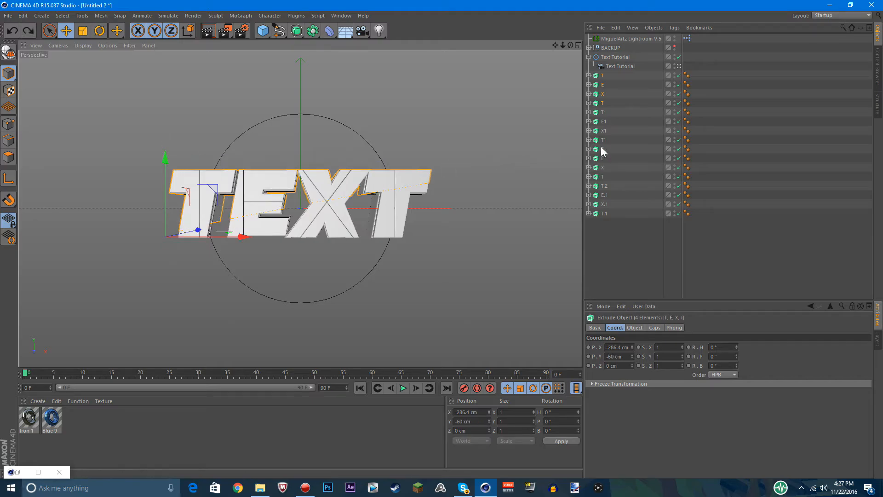
left_click_drag(595, 182, 591, 184)
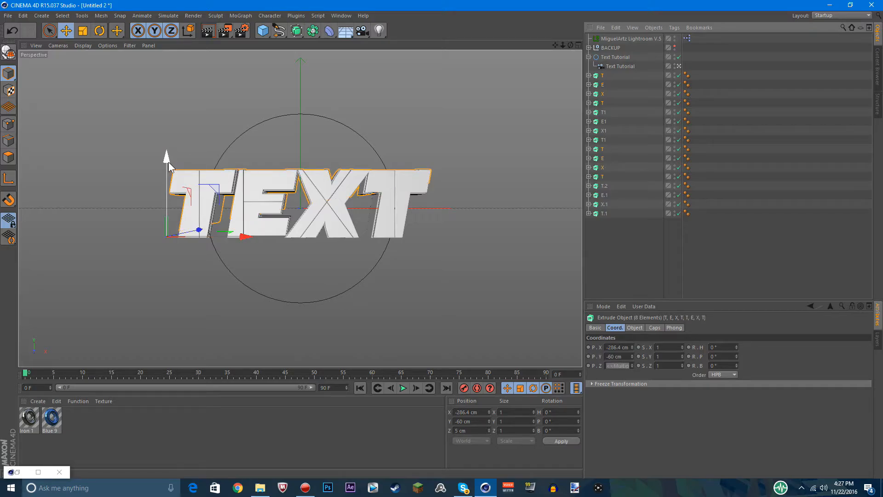
mouse_move(168, 158)
left_mouse_down()
mouse_move(169, 131)
mouse_move(168, 155)
left_mouse_up()
Try to lower all eight lower-half extrudes of both layers to a Y position of about -63 cm, and undo the move
left_click_drag(621, 242, 594, 183)
left_click_drag(595, 112, 595, 112, "shift")
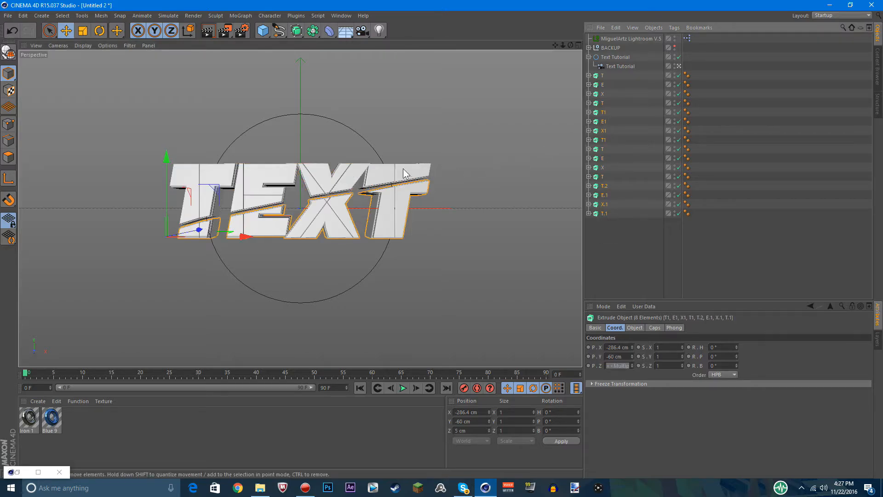
left_click_drag(167, 153, 167, 157)
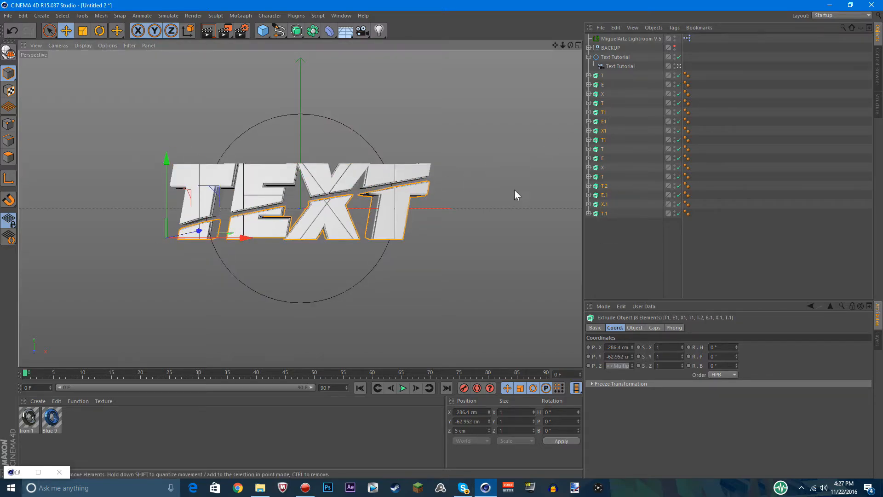
left_click(536, 255)
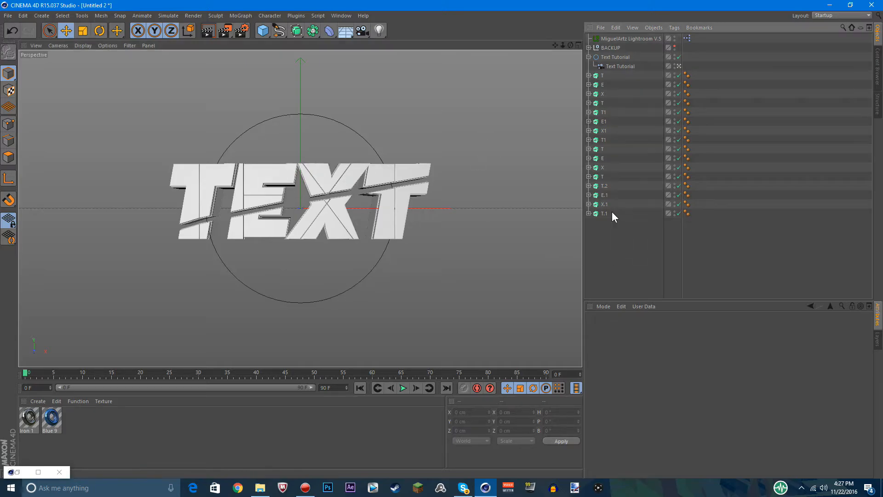
key("ctrl+z")
key("ctrl+z")
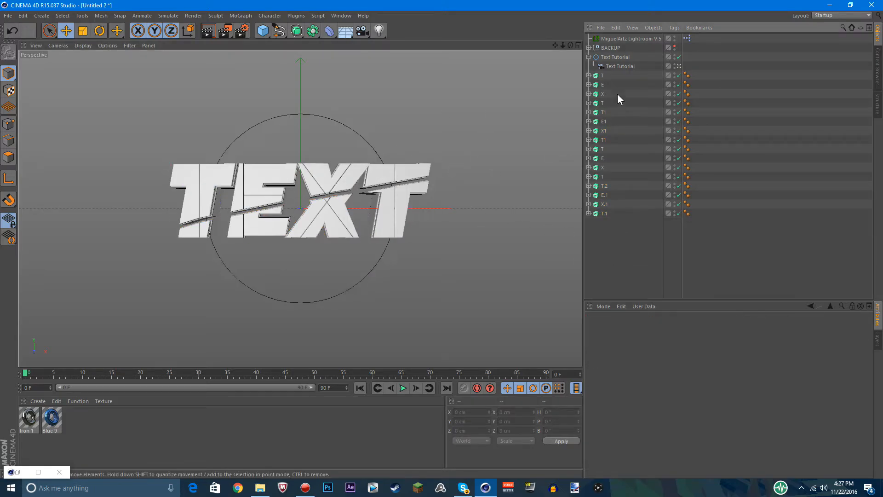
Lower the upper-half extrudes T, E, X and T of both layers slightly to narrow the gap along the diagonal split
left_click_drag(617, 73, 595, 106)
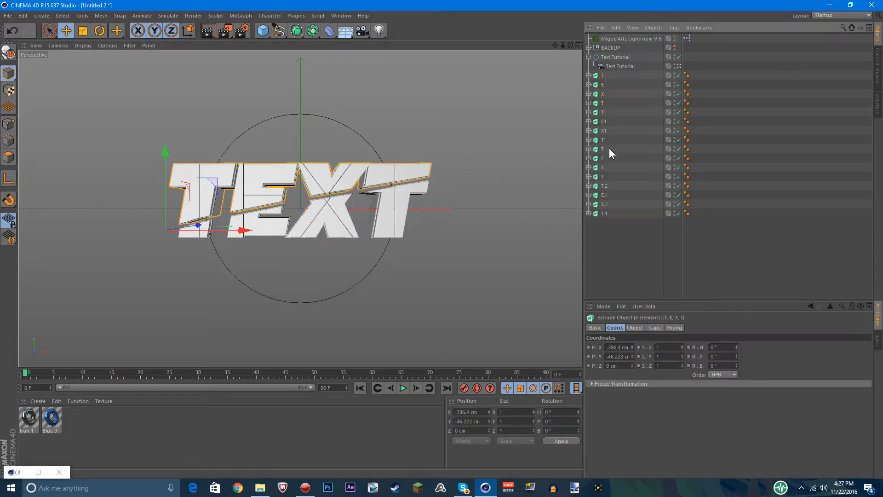
left_click_drag(609, 148, 598, 177, "shift")
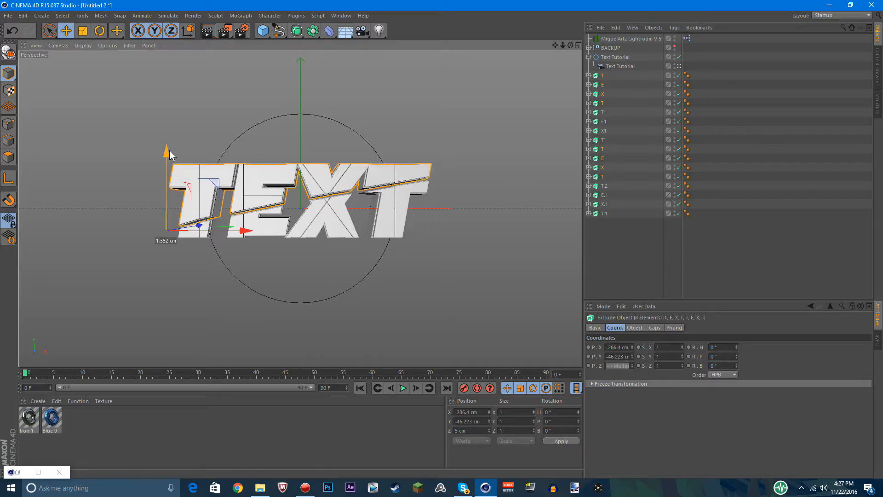
Deselect everything and render the perspective view to preview the split text, returning to the normal view
left_click(527, 170)
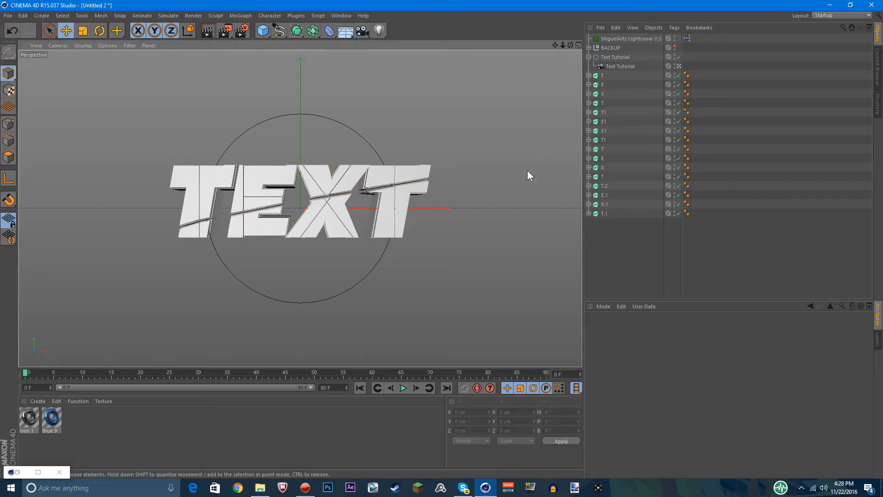
left_click(208, 31)
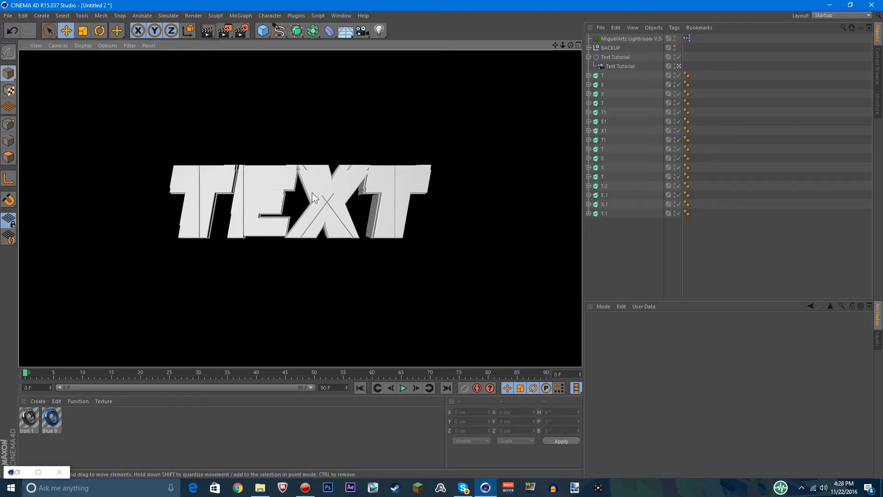
left_click(438, 178)
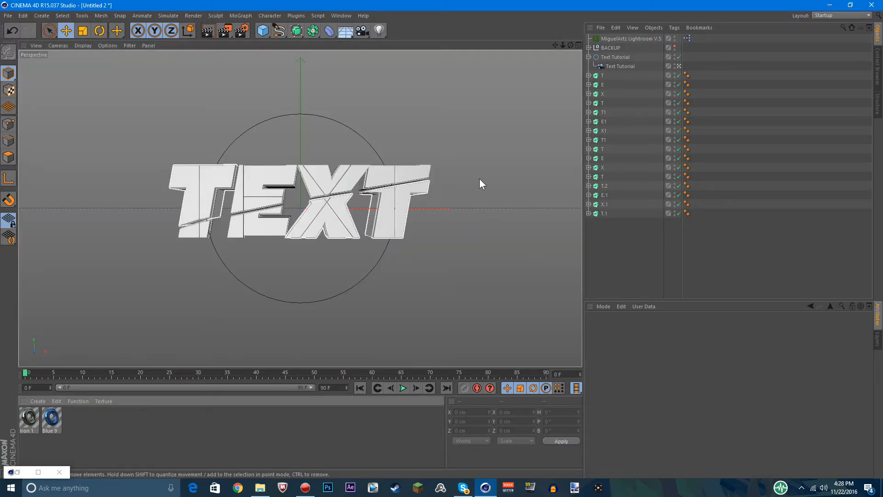
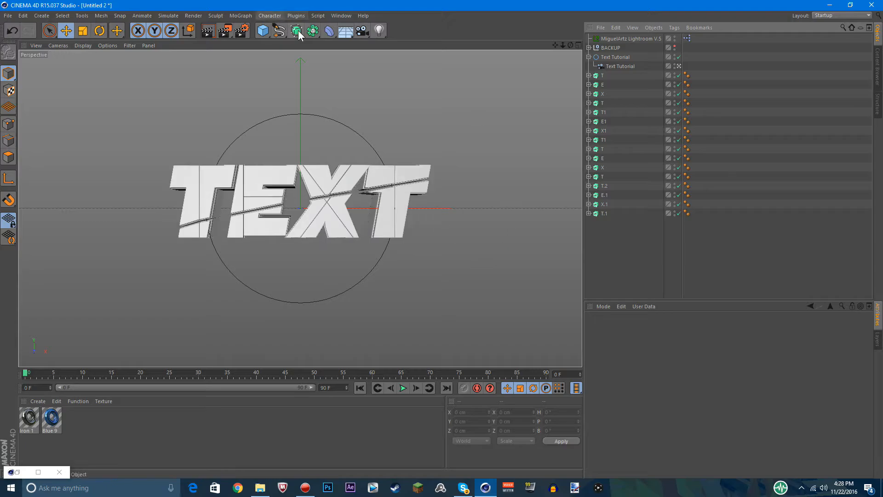
Draw a wavy B-Spline across the TEXT letters in the perspective view, alternating points above and below them
left_click_drag(280, 31, 406, 44)
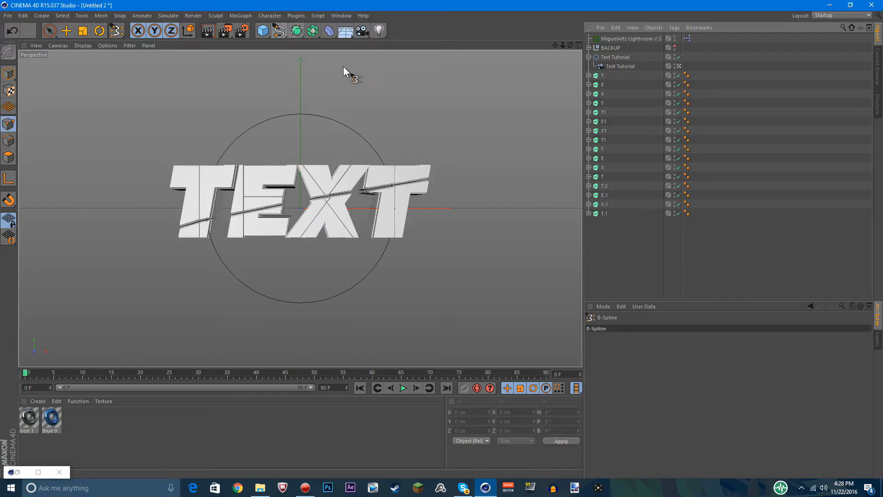
left_click(140, 131)
left_click(211, 236)
left_click(245, 134)
left_click(316, 214)
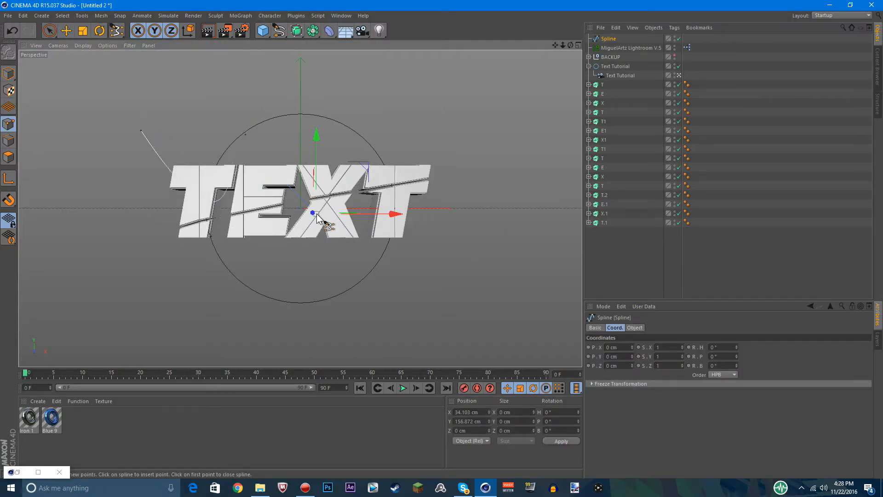
left_click(363, 122)
left_click(455, 186)
left_click(484, 262)
left_click(549, 89)
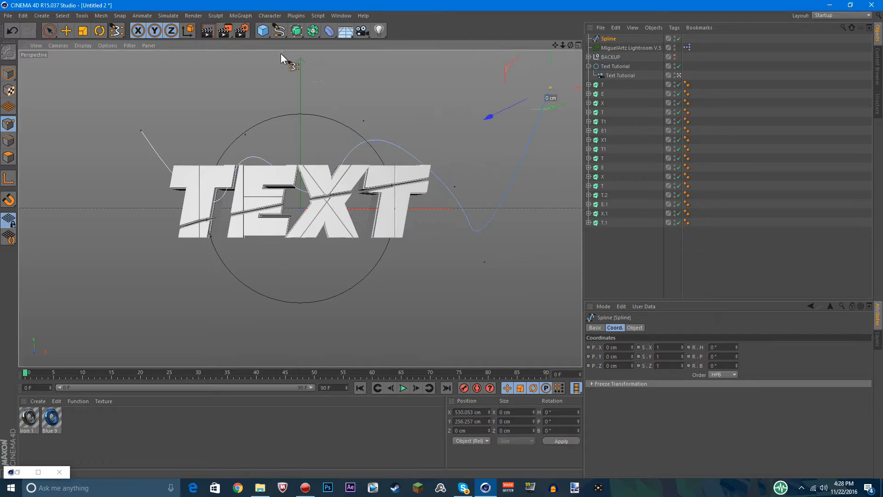
Undo the drawn spline points, delete the Spline object, and return to Model mode
key("ctrl+z")
key("ctrl+z")
key("ctrl+z")
key("ctrl+z")
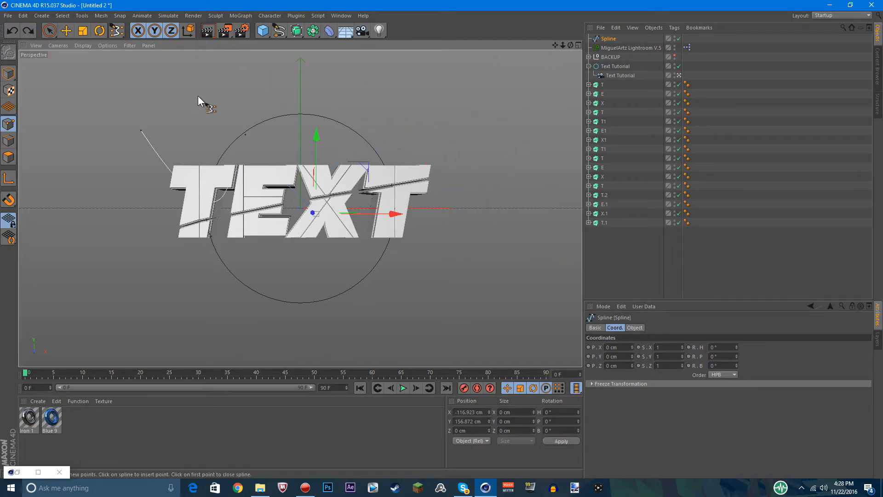
key("ctrl+z")
key("ctrl+z")
key("ctrl+z")
left_click(615, 41)
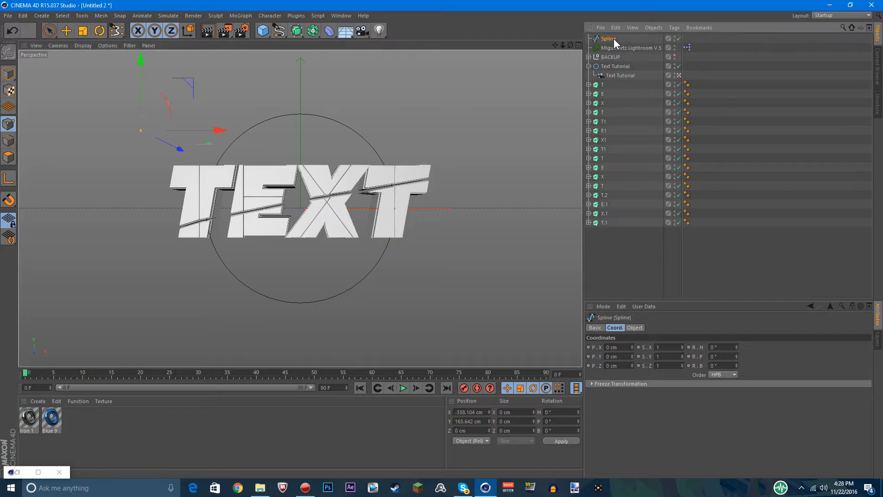
key("Delete")
left_click(8, 74)
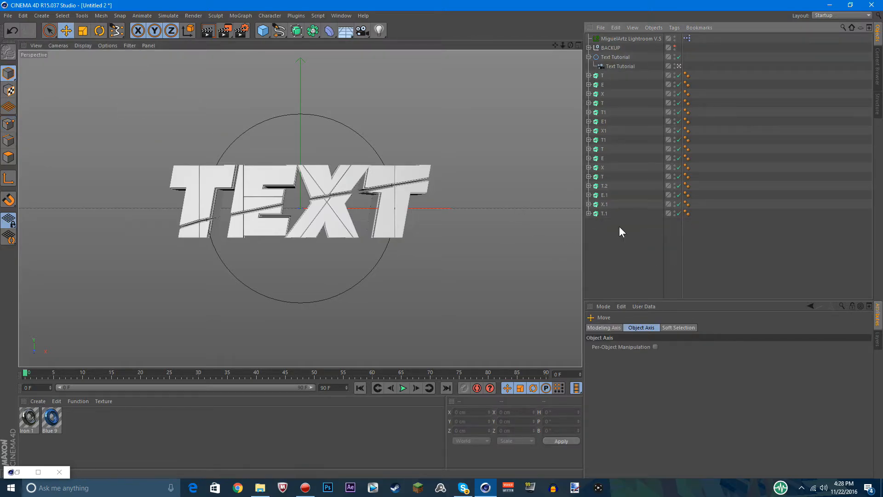
Group the four extrudes of the first letter T (T, T1, T.2 and T.1) into one null
left_click(604, 214)
left_click(605, 187, "ctrl")
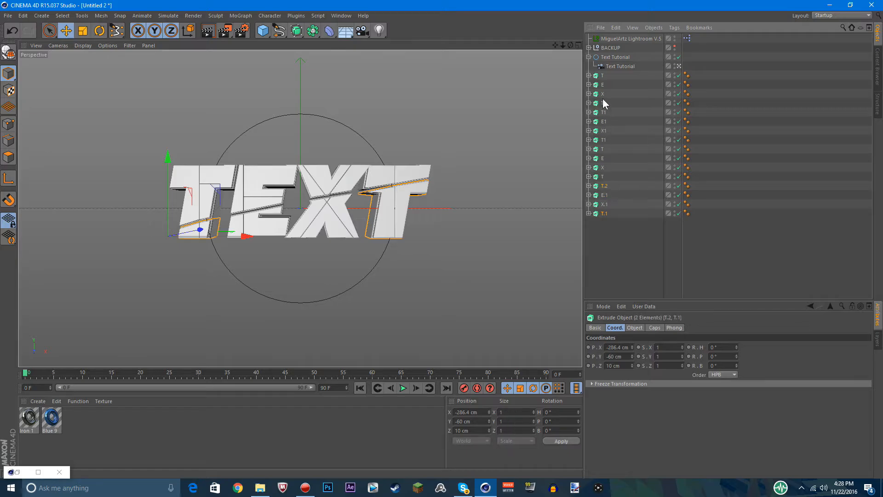
left_click(603, 76, "ctrl")
left_click(604, 113, "ctrl")
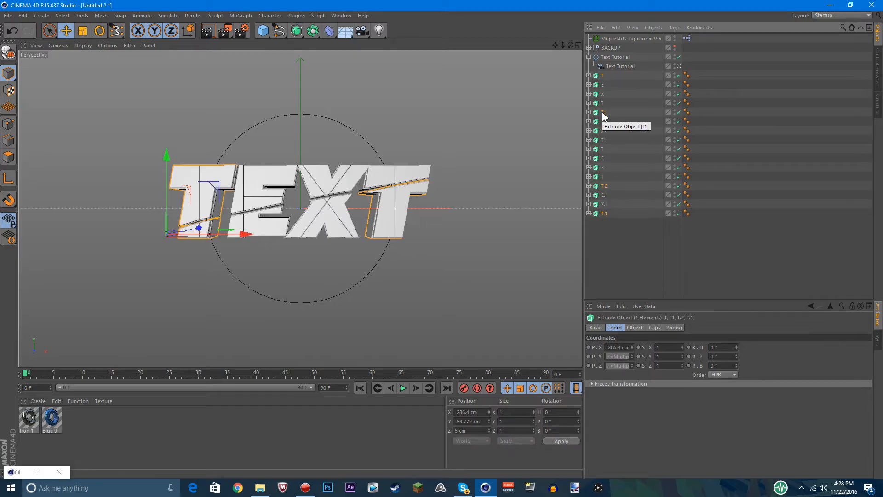
right_click(602, 113)
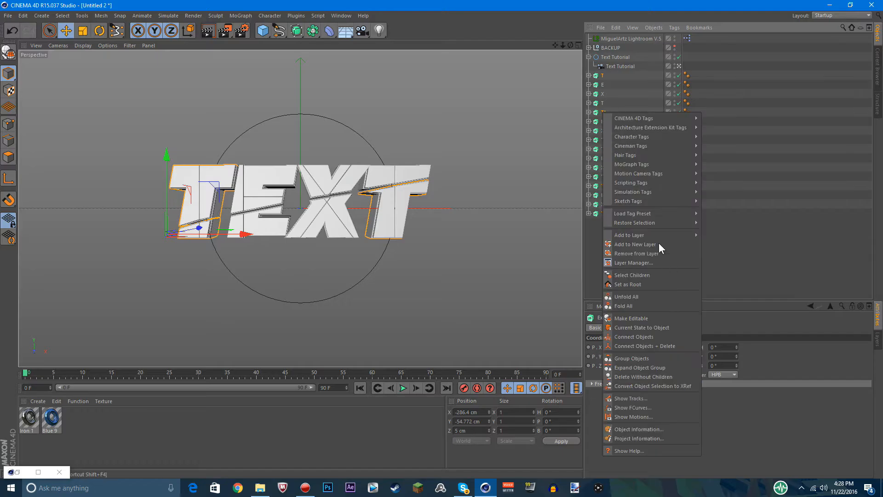
left_click(635, 359)
Group the four extrudes of the letter E (E, E1, E and E.1) into one null
left_click(603, 85)
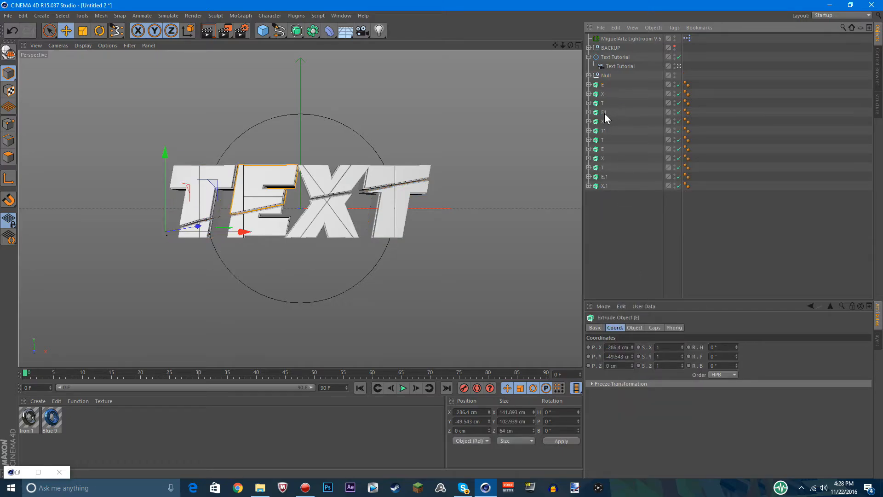
left_click(605, 113, "ctrl")
left_click(605, 149, "ctrl")
left_click(603, 177, "ctrl")
right_click(603, 177)
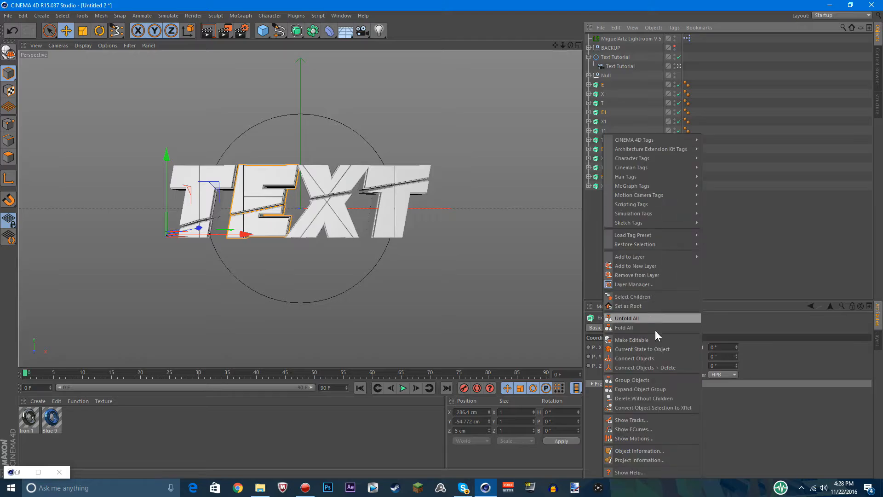
left_click(635, 379)
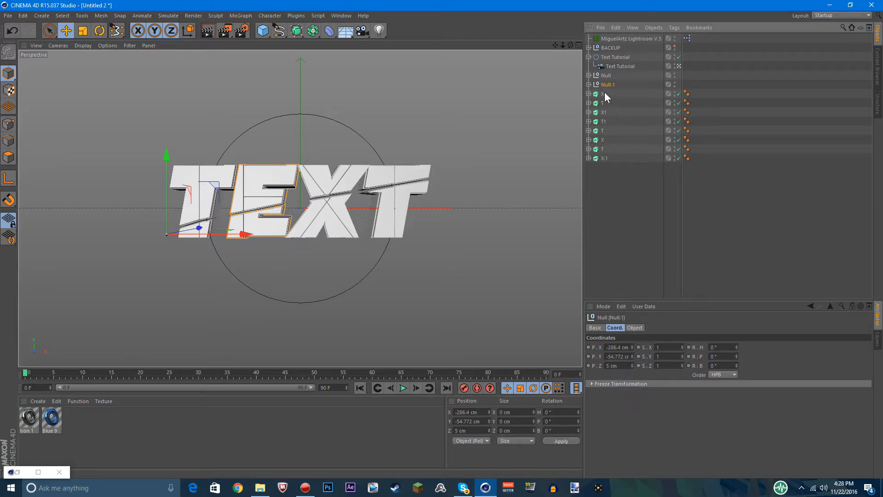
Group the four extrudes of the letter X (X, X1, X and X.1) into one null
left_click(604, 94)
left_click(604, 114, "ctrl")
left_click(610, 140, "ctrl")
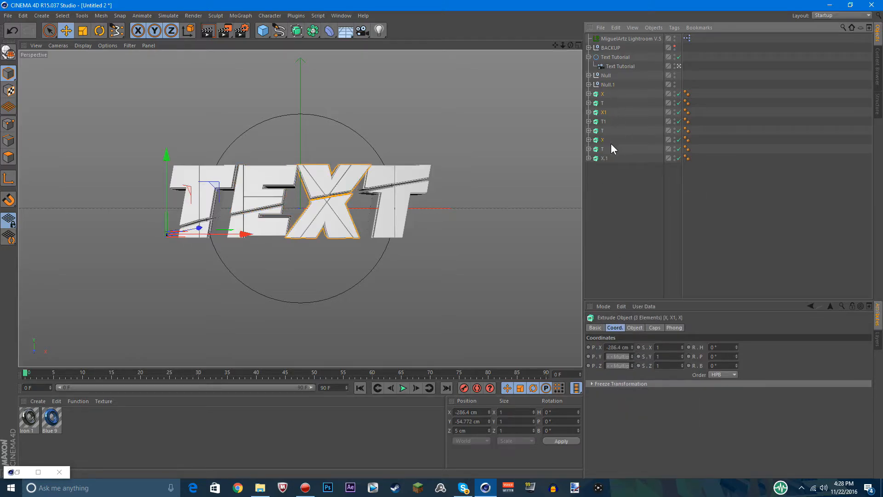
right_click(603, 160)
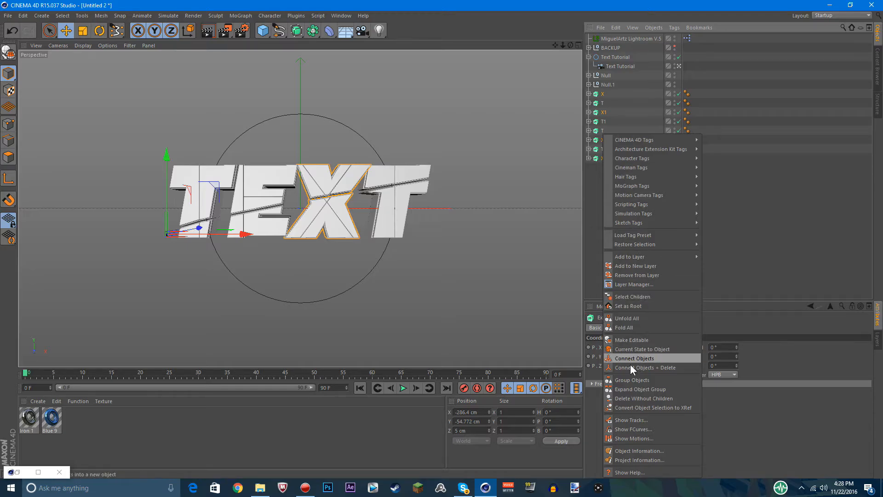
left_click(627, 379)
Group the four remaining extrudes of the last letter T into one null
left_click(602, 103)
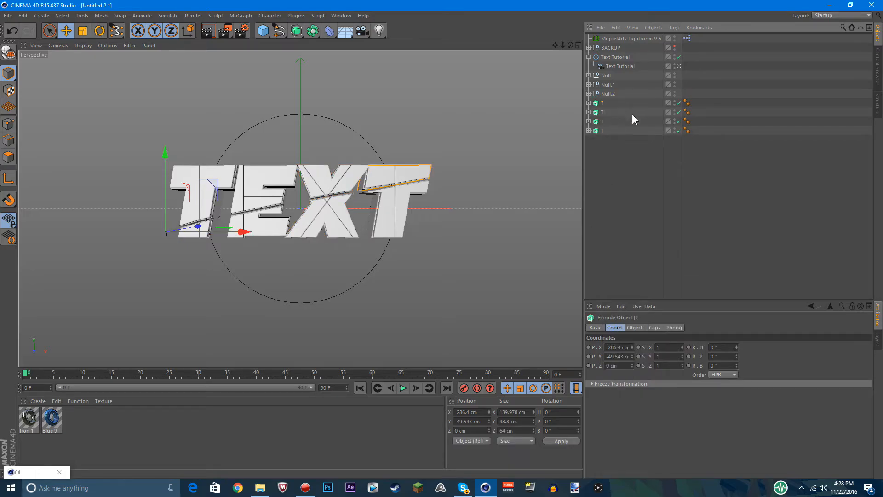
left_click(603, 131, "shift")
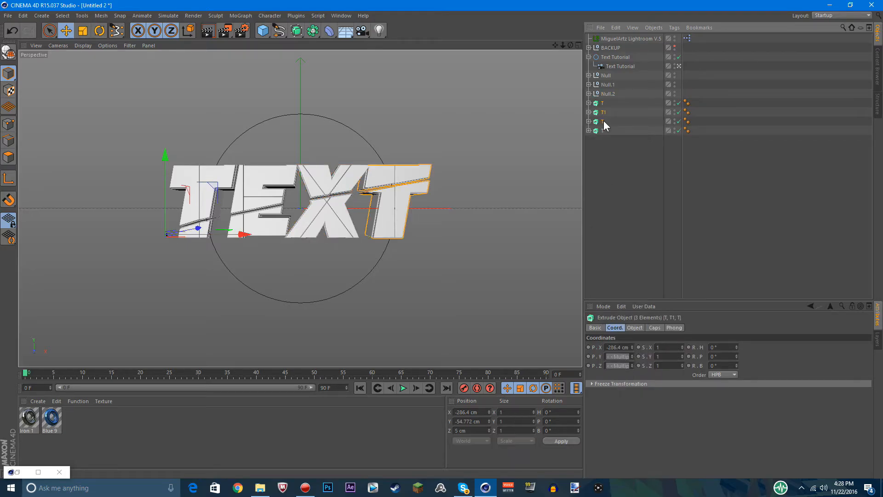
right_click(604, 131)
left_click(645, 366)
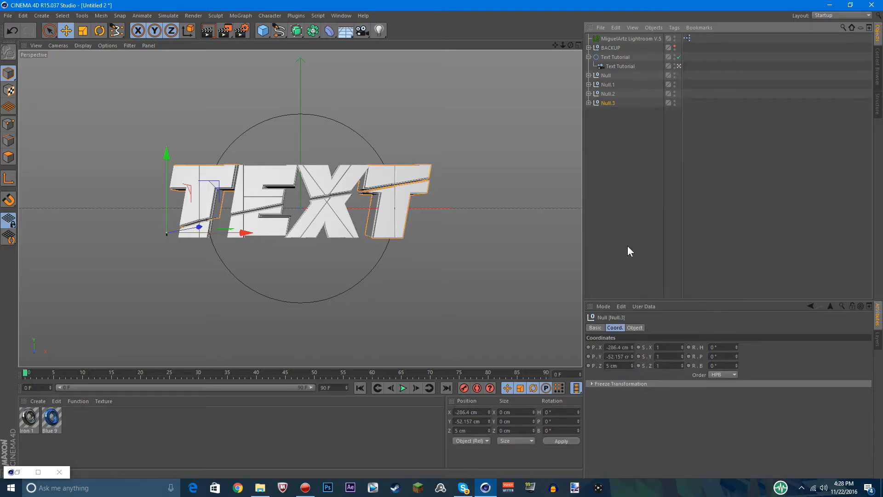
Rename the nulls Null.3, Null.2 and Null.1 as T, X and E to match the letters they contain
double_click(606, 103)
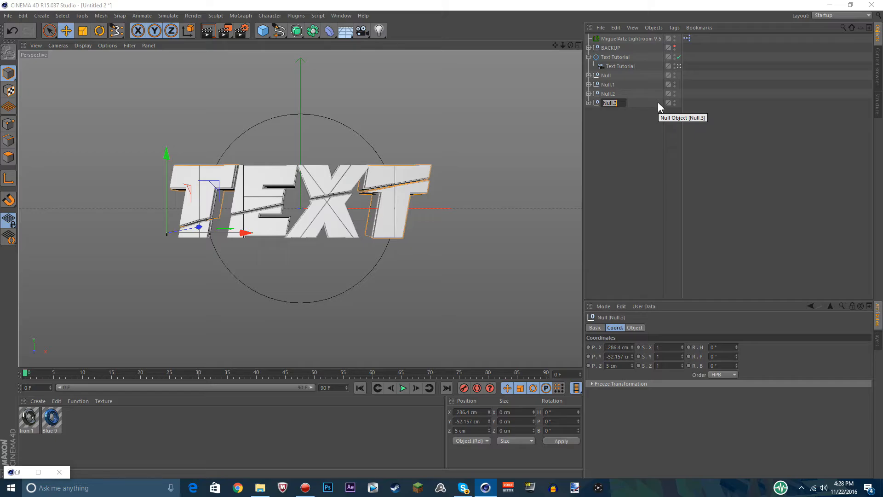
type("T")
double_click(606, 94)
type("E")
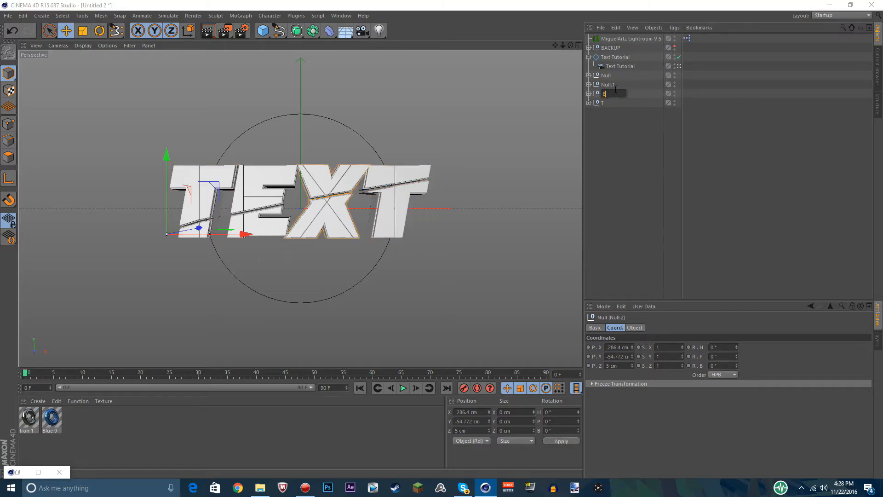
double_click(606, 84)
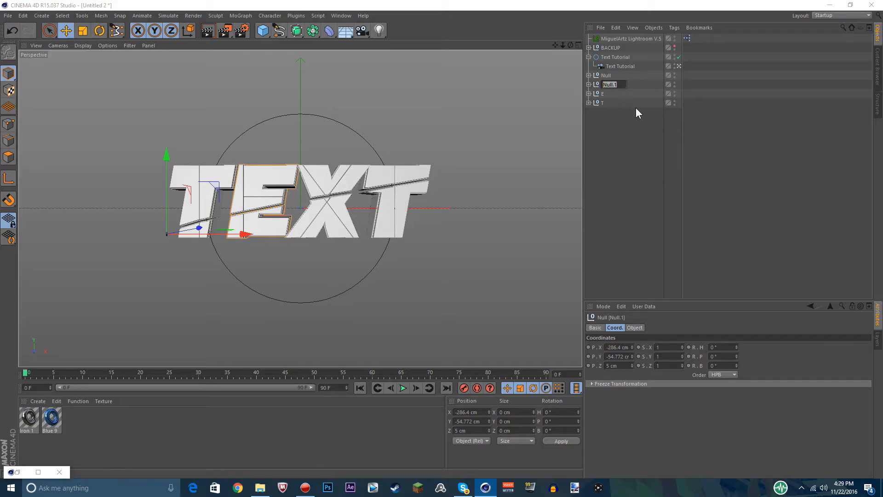
type("E")
left_click(603, 96)
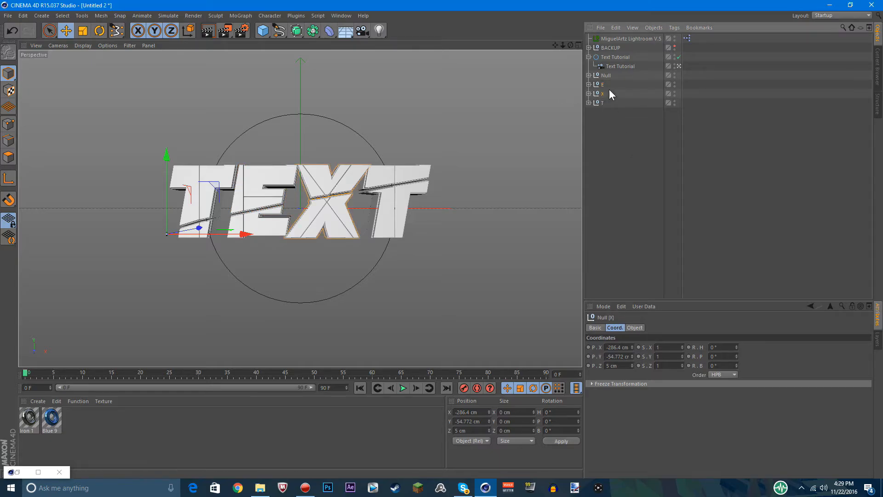
Rename the null holding the first letter's extrudes as T
left_click(605, 76)
double_click(606, 78)
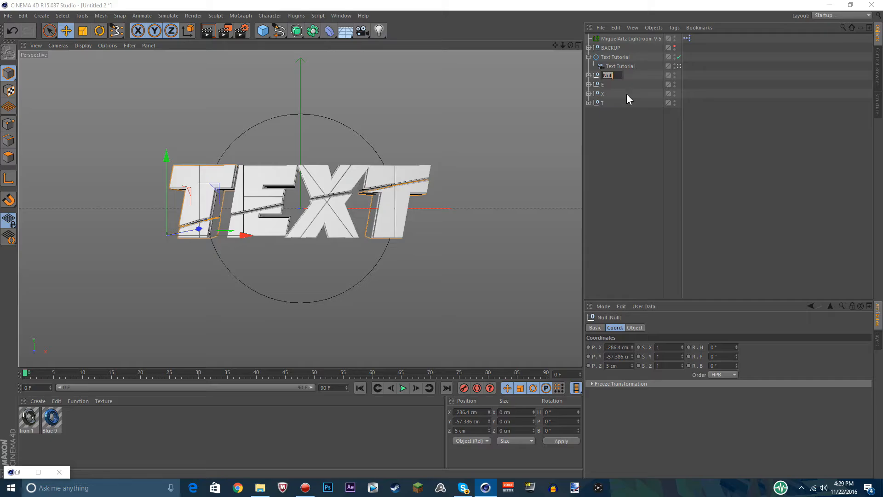
type("t")
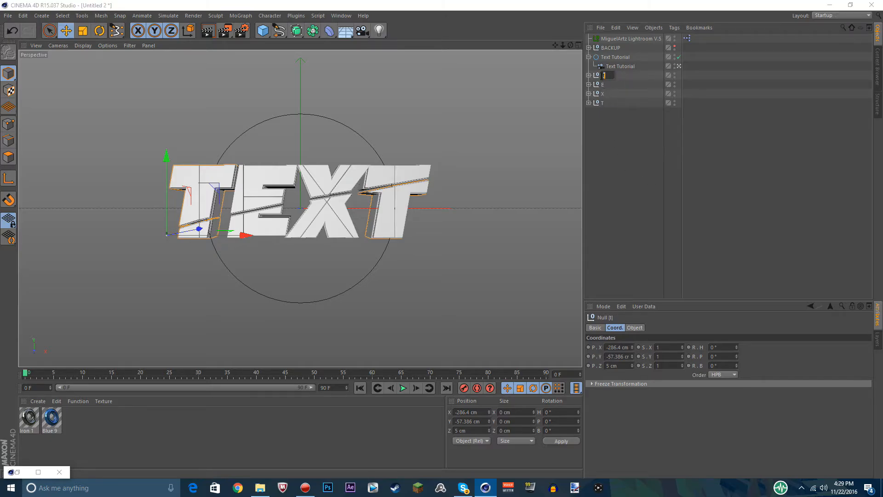
key("Return")
left_click(456, 103)
left_click_drag(624, 164, 591, 73)
left_click_drag(628, 221, 580, 73)
left_click_drag(667, 204, 595, 73)
left_click(636, 177)
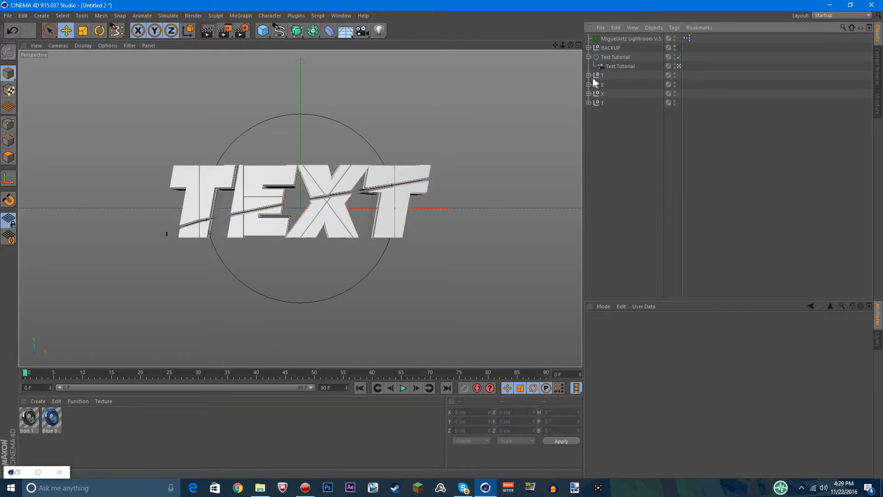
Expand the four letter groups T, E, X and T to show their extrudes
left_click(588, 84)
left_click(589, 75)
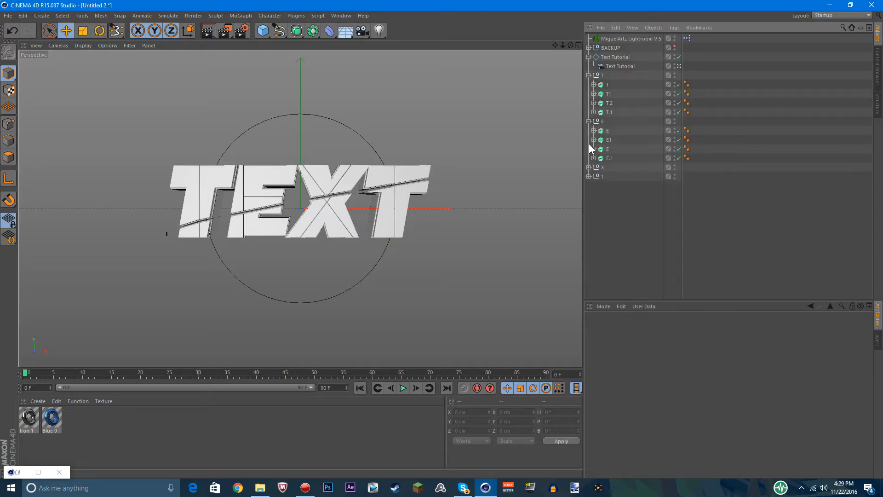
left_click(588, 167)
left_click(589, 213)
Select the first extrude in the first T group and open Axis Center with Use All Objects enabled
left_click(607, 223)
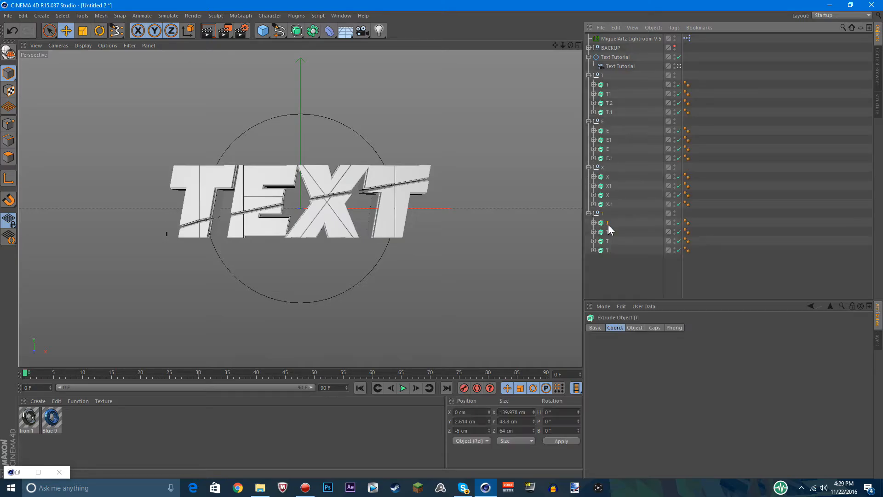
left_click(608, 84)
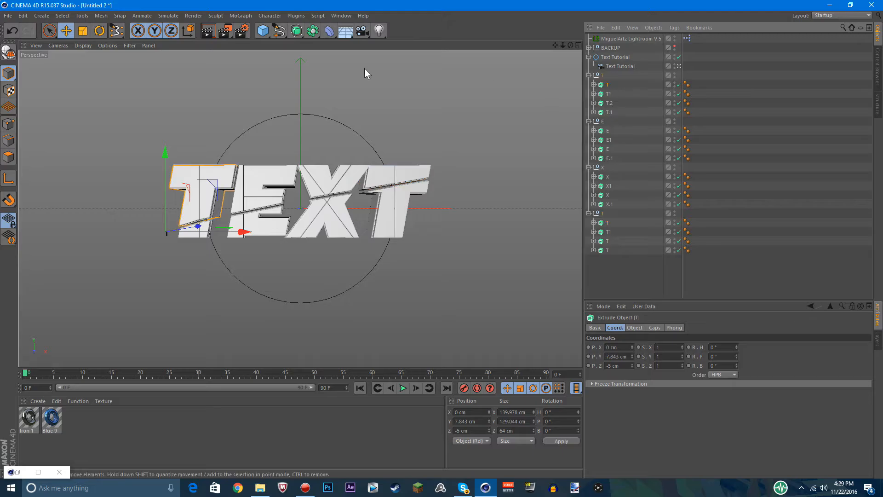
left_click(83, 16)
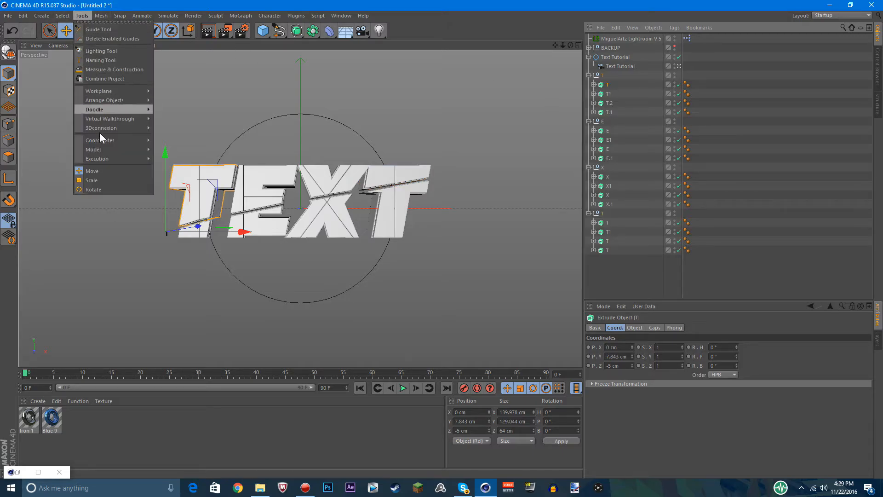
mouse_move(109, 141)
left_click(101, 15)
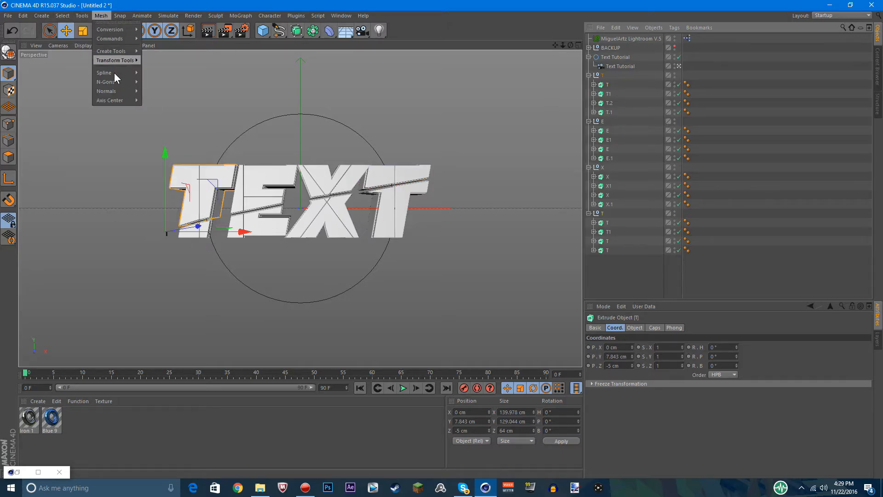
mouse_move(122, 103)
left_click(175, 105)
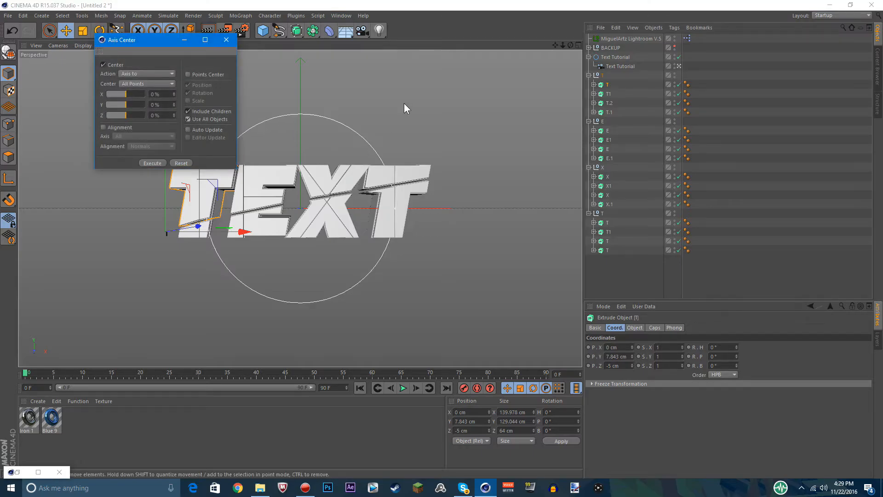
left_click(187, 119)
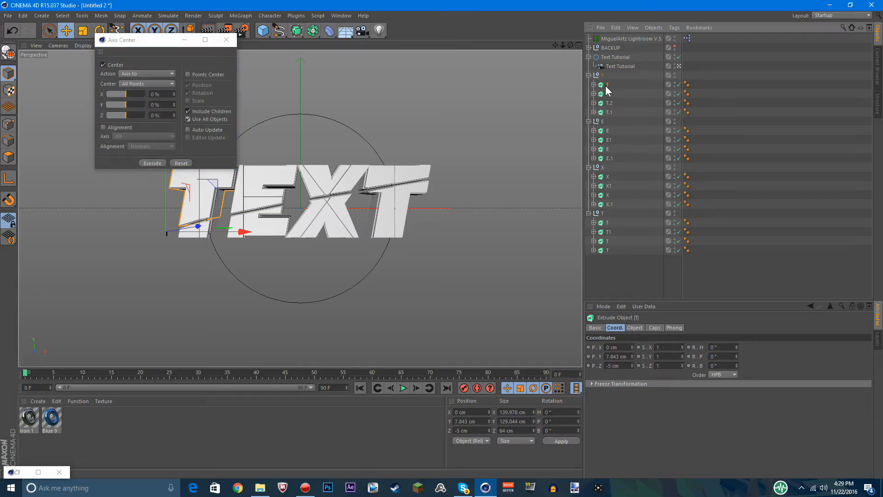
Try to center the axes of extrudes T, T1 and T.2 in the first T group, and undo the changes
left_click(152, 163)
left_click(600, 95)
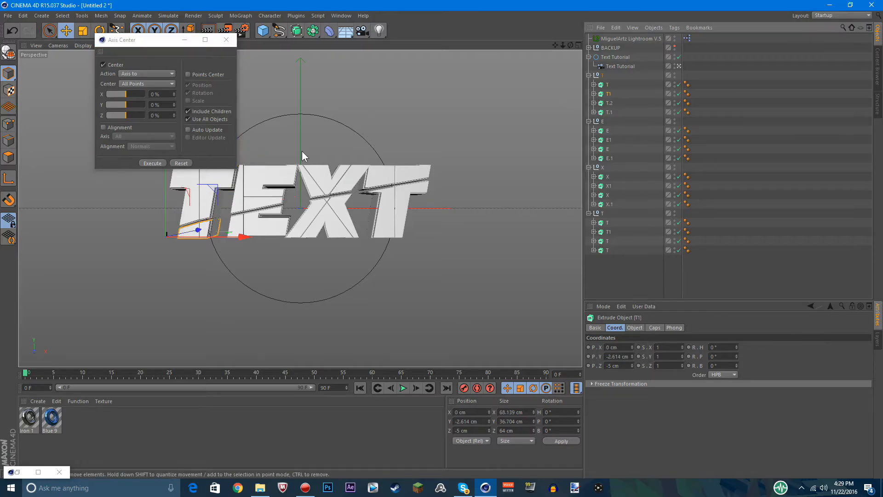
left_click(149, 162)
left_click(608, 103)
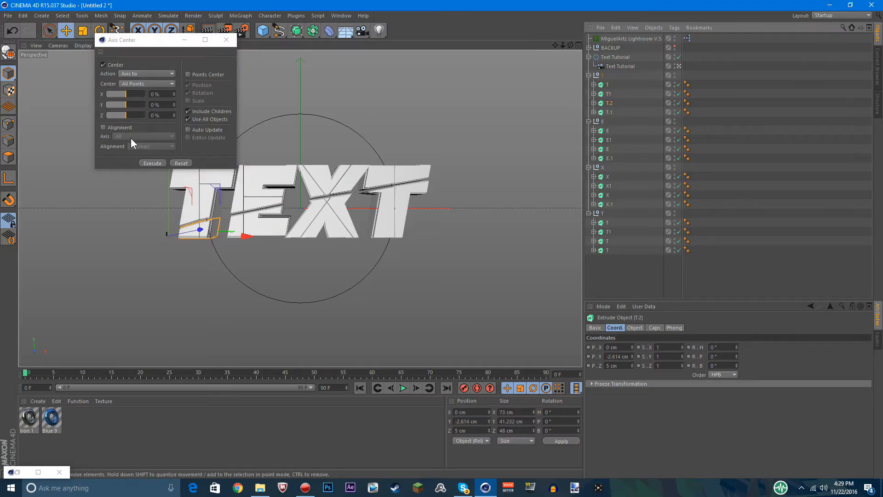
left_click(149, 162)
key("ctrl+z")
key("ctrl+z")
key("ctrl+z")
key("ctrl+z")
key("ctrl+z")
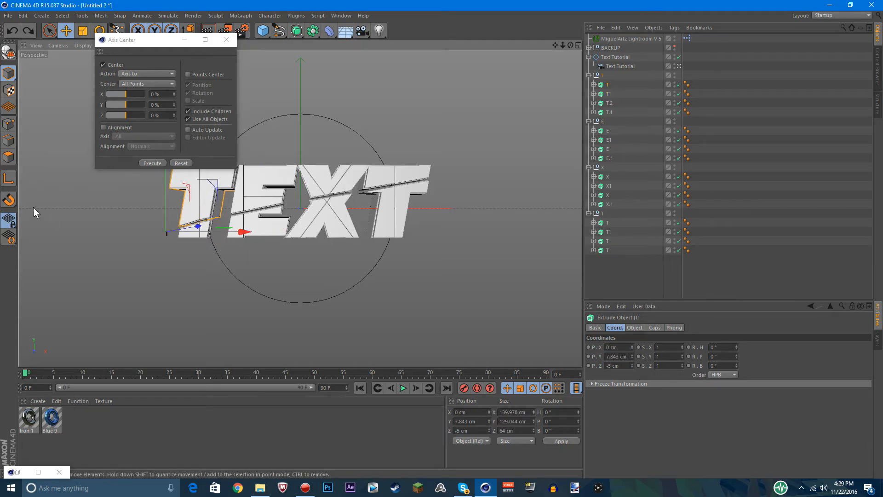
Enable axis mode and center the axes of extrudes T, T1, T.2 and T.1 in the first T group
left_click(115, 183)
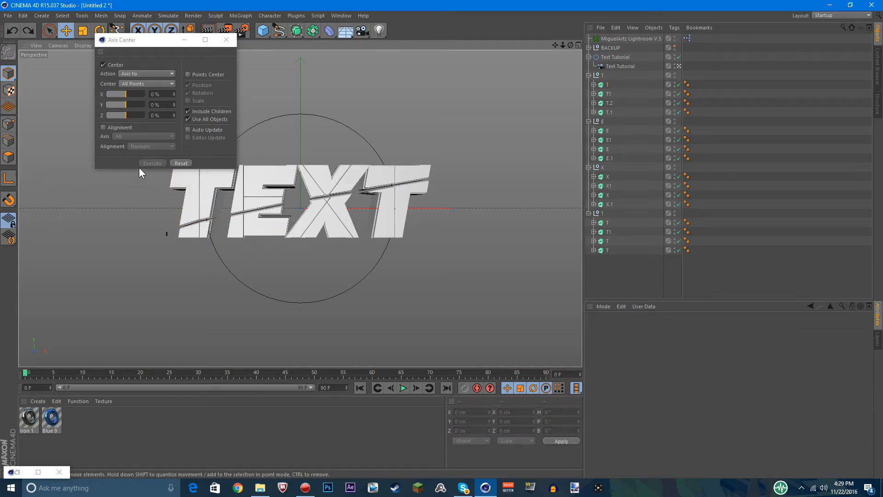
left_click(14, 183)
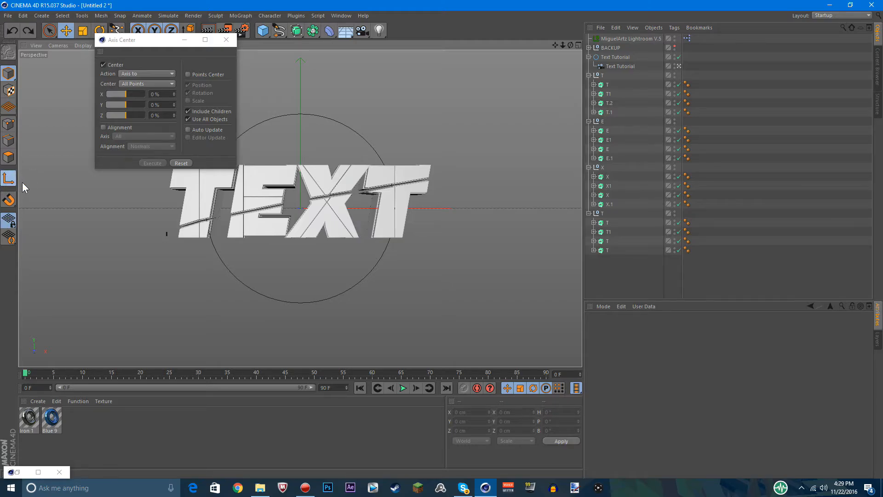
left_click(608, 85)
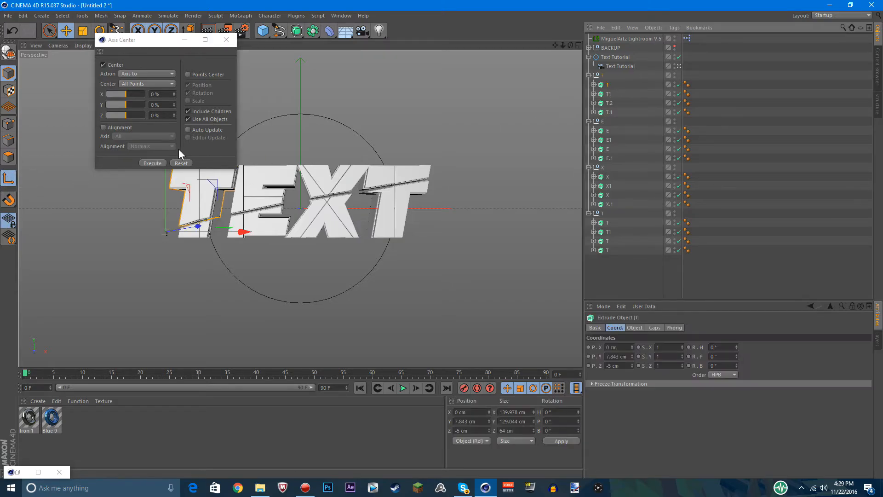
left_click(152, 163)
left_click(608, 94)
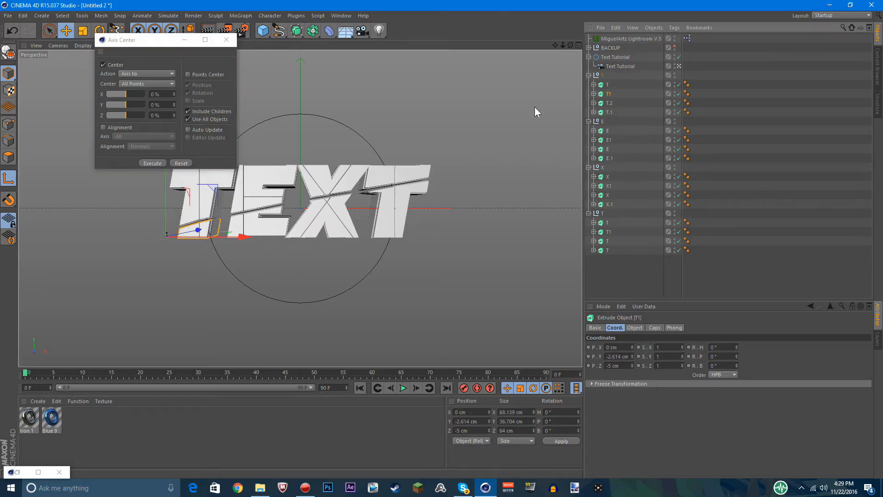
left_click(156, 163)
left_click(600, 105)
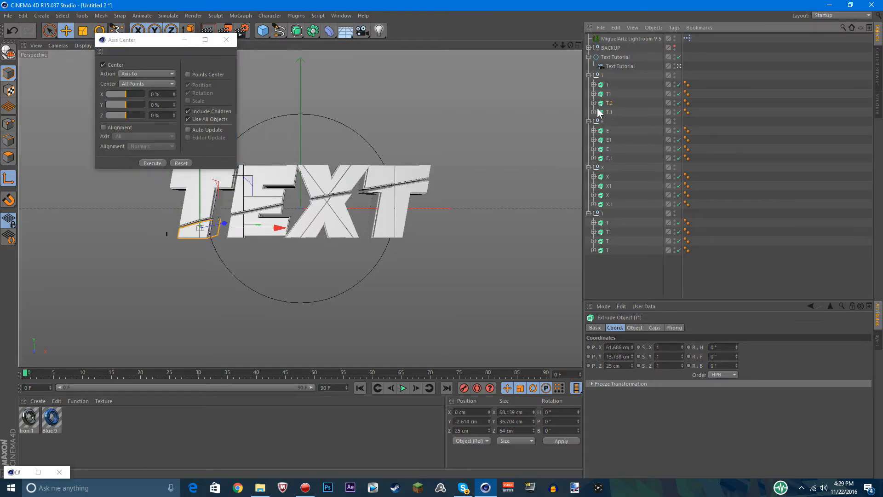
left_click(154, 163)
left_click(610, 113)
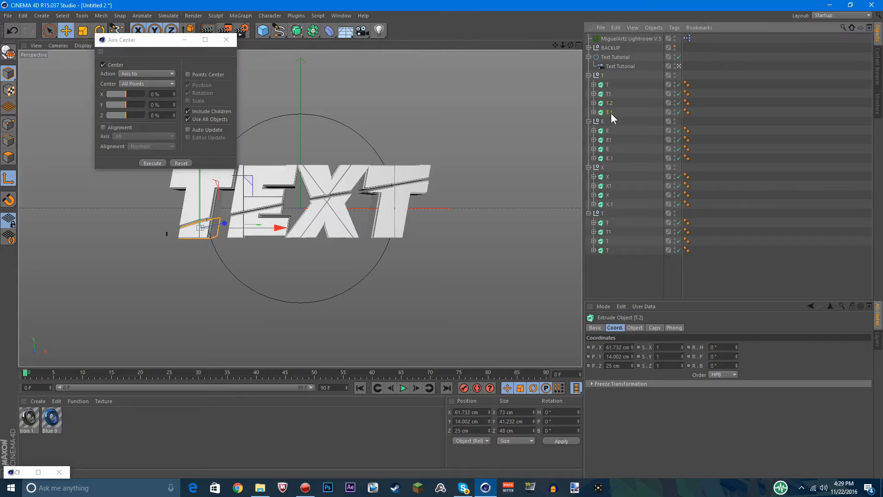
left_click(159, 163)
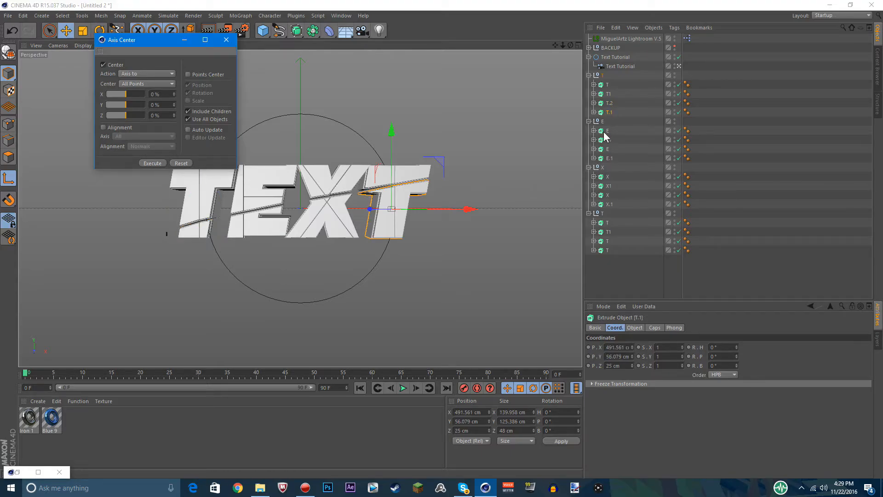
Center the axes of the four extrudes in the E group and of the first extrude in the X group
left_click(605, 131)
left_click(153, 163)
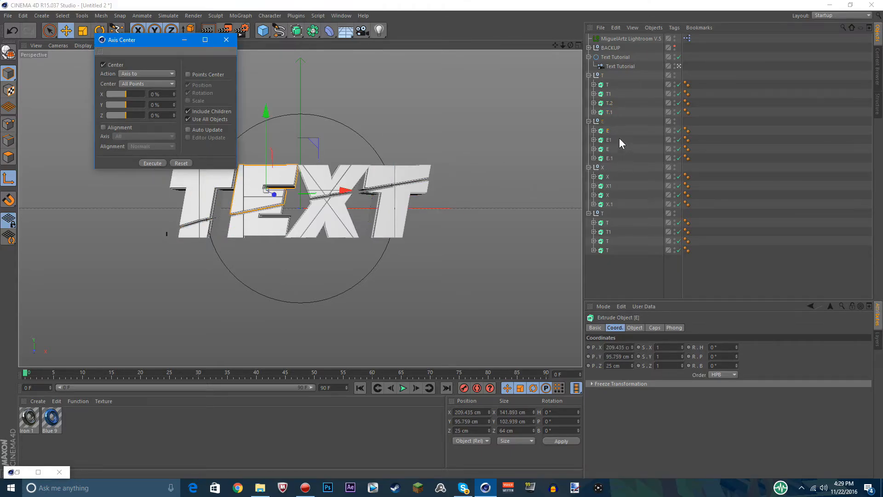
left_click(610, 140)
left_click(153, 163)
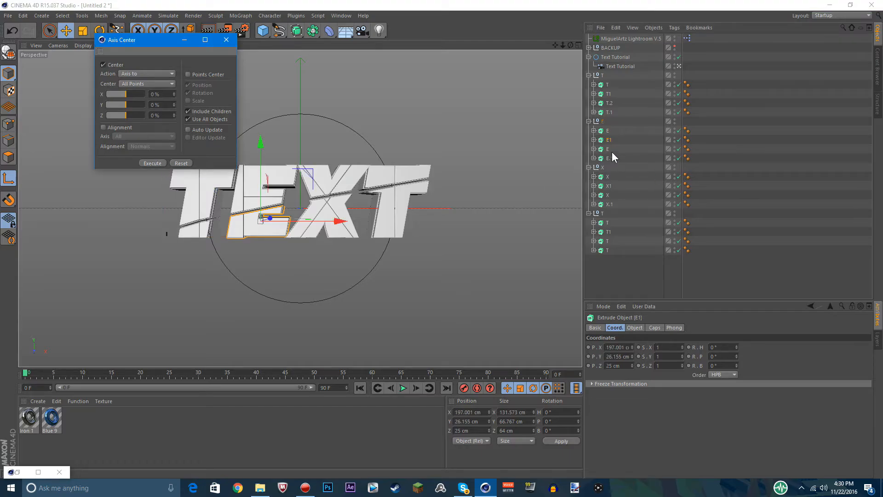
left_click(608, 149)
left_click(156, 163)
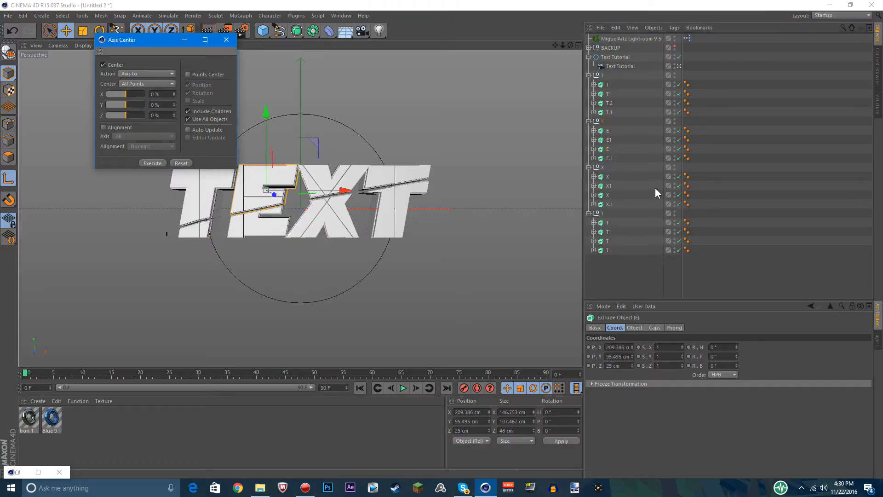
left_click(610, 158)
left_click(152, 163)
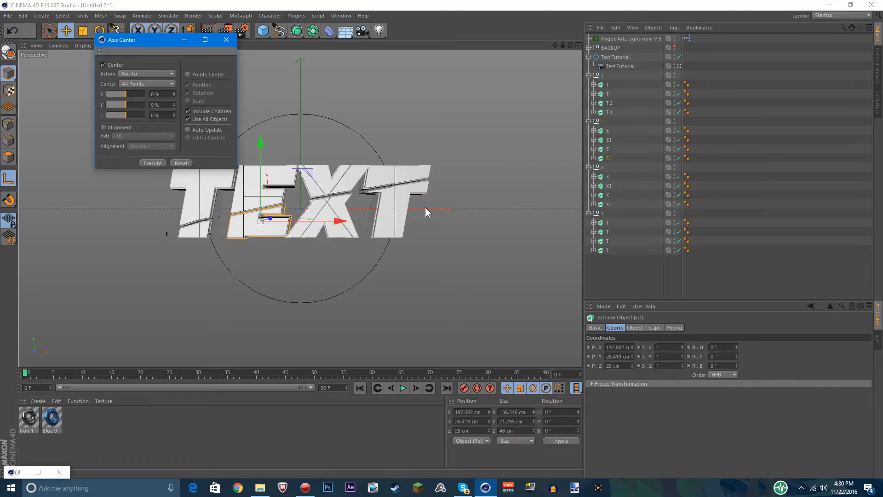
left_click(607, 177)
left_click(153, 163)
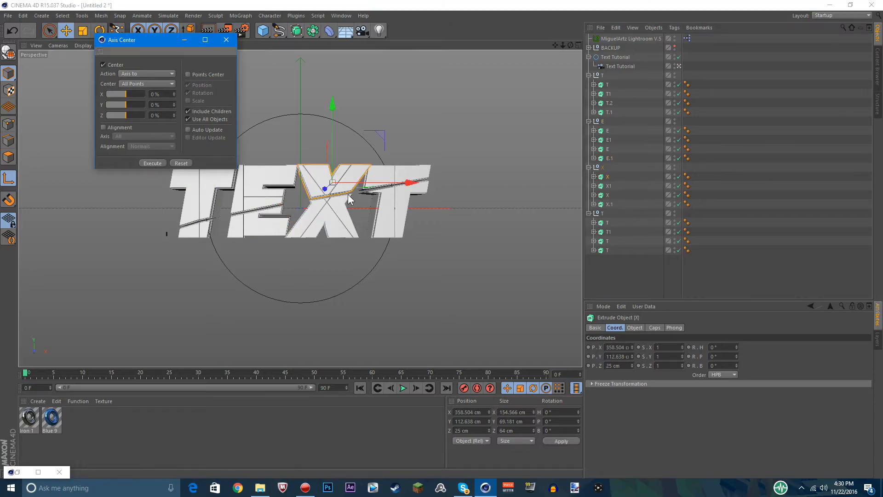
Swap the two misplaced extrudes, moving T.1 into the last T group and that group's third extrude T into the first T group
left_click(609, 113)
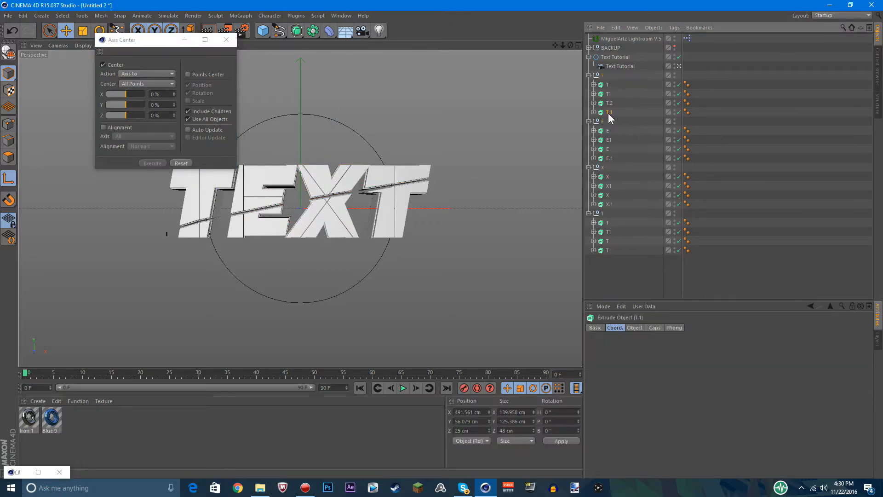
left_click(679, 67)
left_click(680, 68)
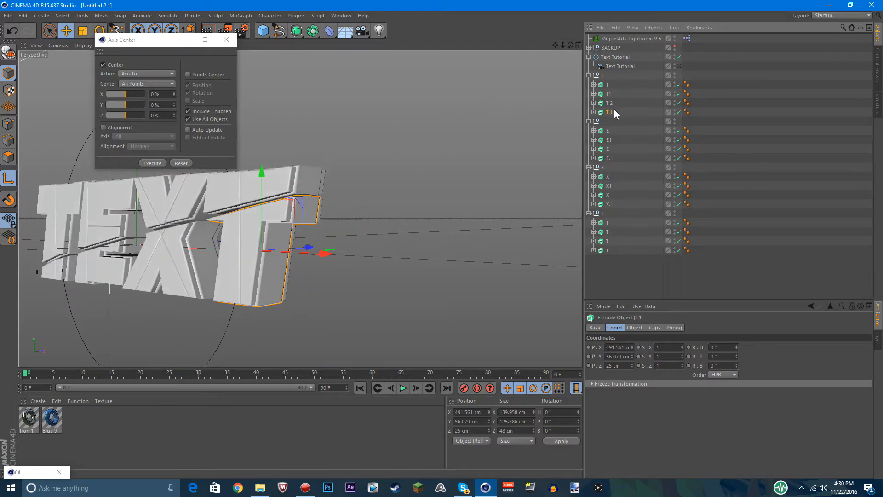
left_click(609, 232)
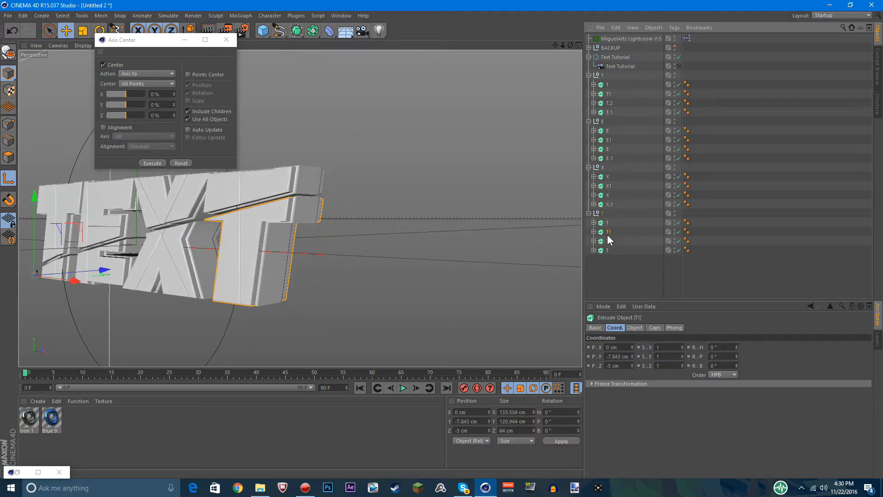
left_click(608, 241)
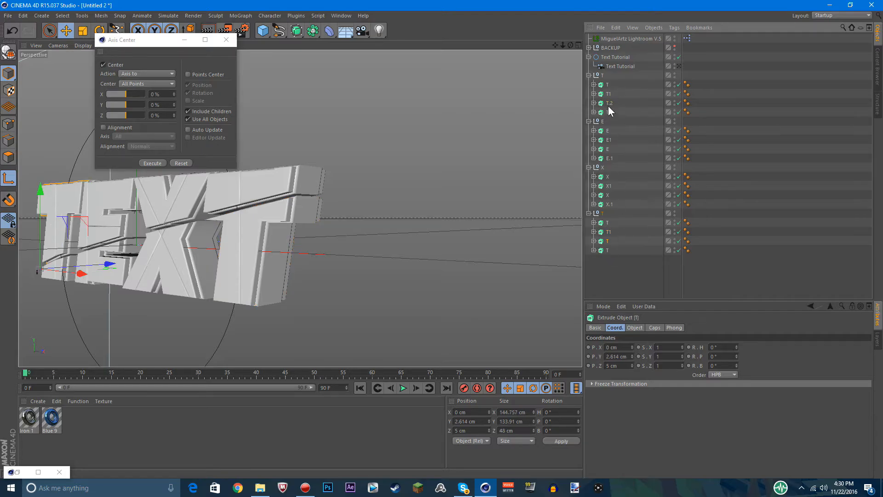
left_click_drag(609, 111, 615, 285)
left_click_drag(608, 233, 613, 108)
left_click_drag(603, 253, 607, 238)
left_click(616, 266)
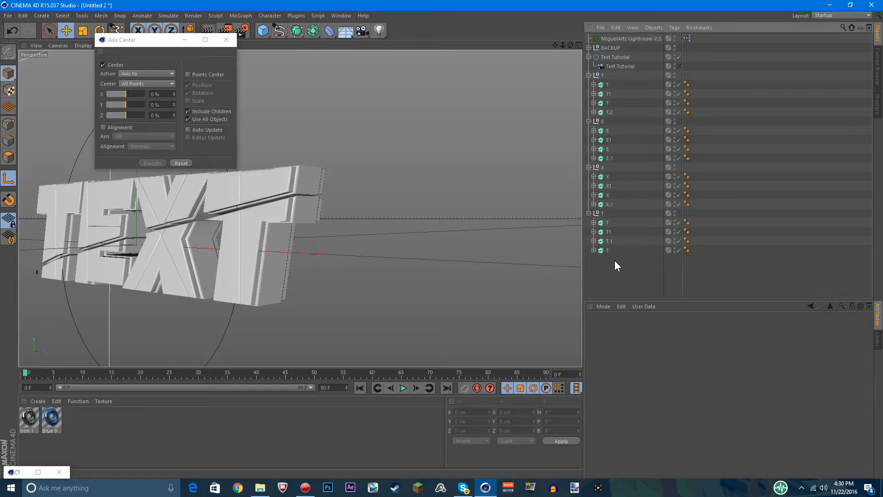
Center the axis of the extrude T moved into the first T group, and check the axes of the E group's extrudes
left_click(608, 104)
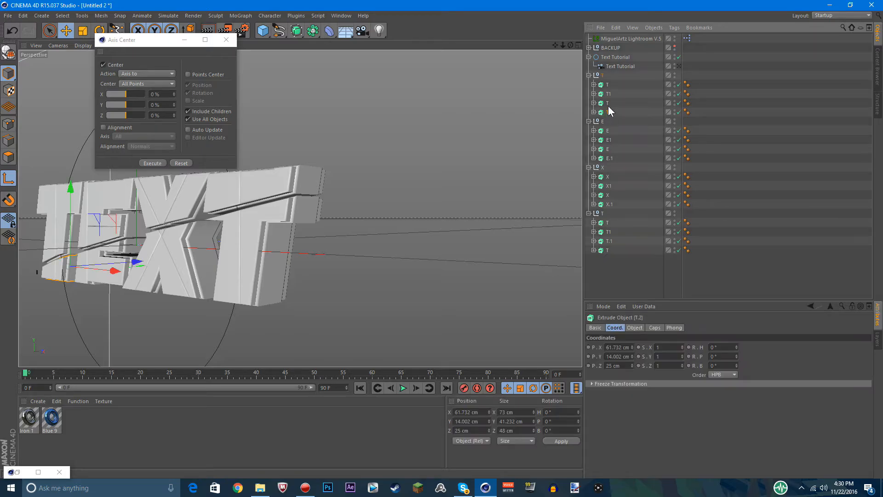
left_click(159, 165)
left_click(608, 139)
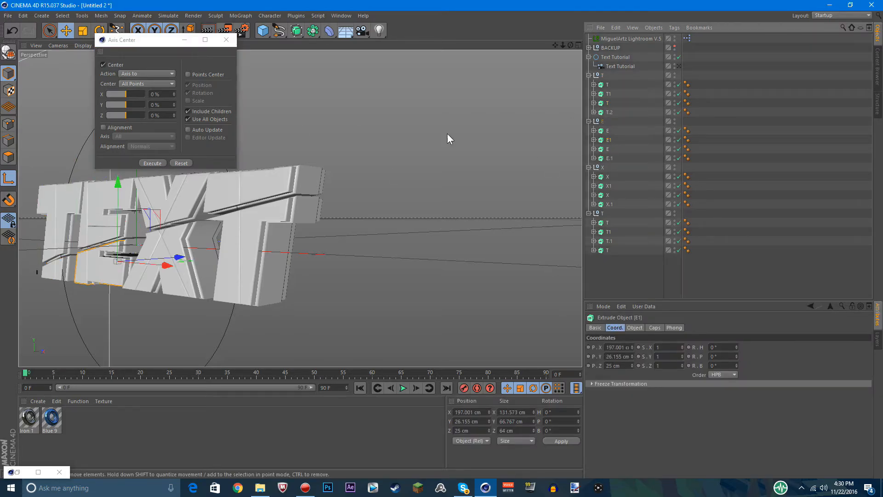
left_click(607, 150)
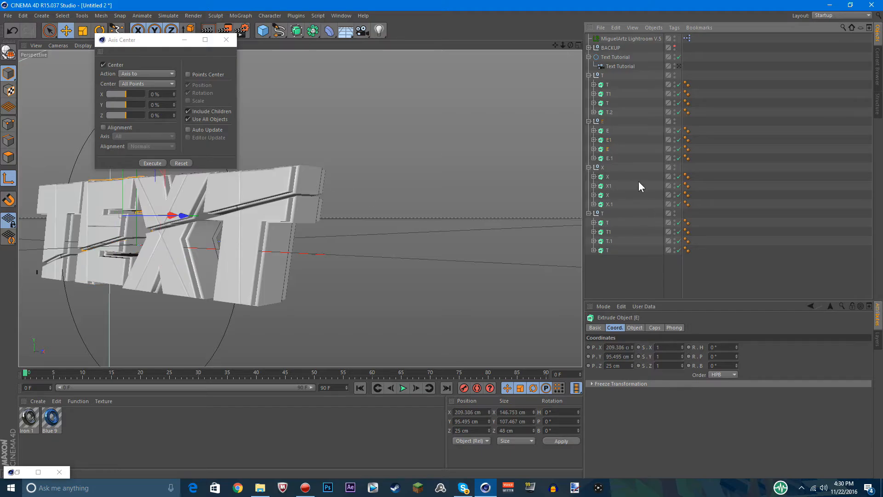
left_click(608, 159)
Center the axes of all four extrudes in the X group
left_click(609, 176)
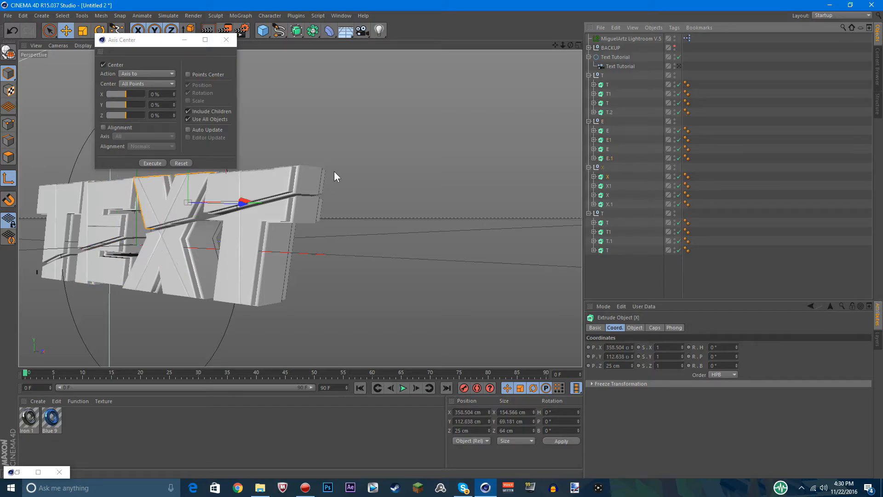
left_click(148, 162)
left_click(608, 185)
left_click(153, 163)
left_click(607, 195)
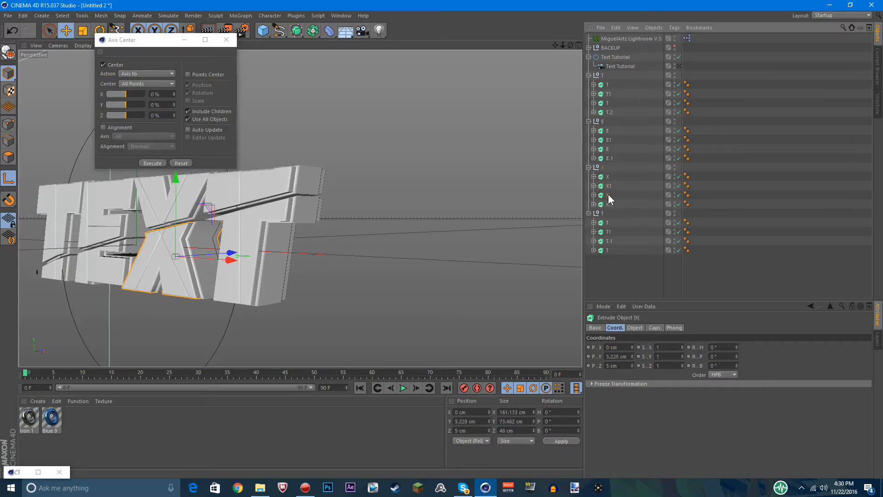
left_click(153, 163)
left_click(619, 204)
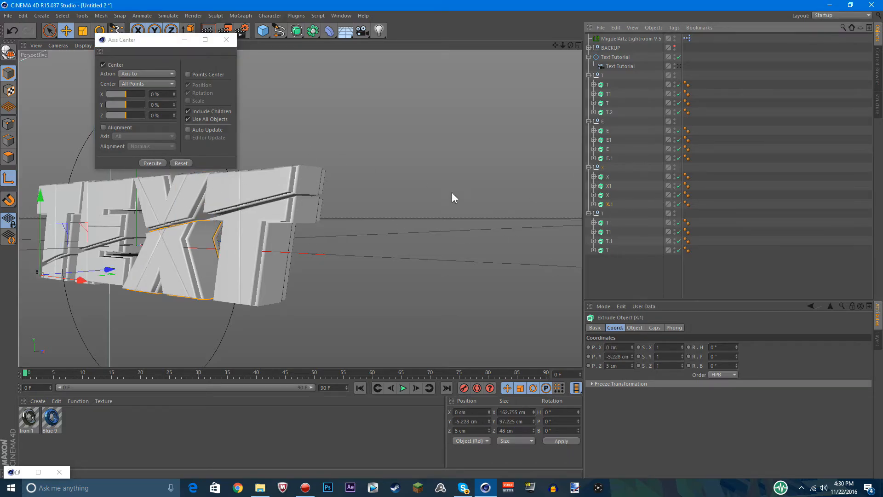
left_click(152, 162)
Center the axes of extrudes T, T1, T.1 and T in the last T group
left_click(610, 225)
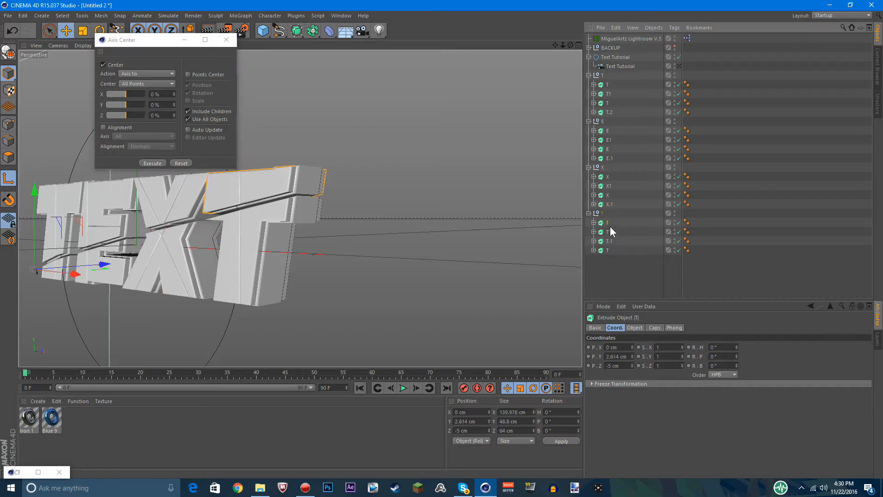
left_click(154, 164)
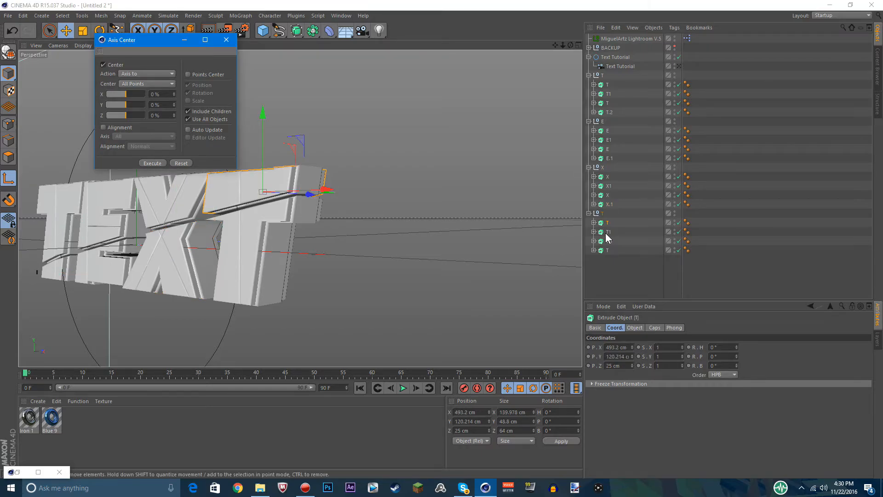
left_click(150, 164)
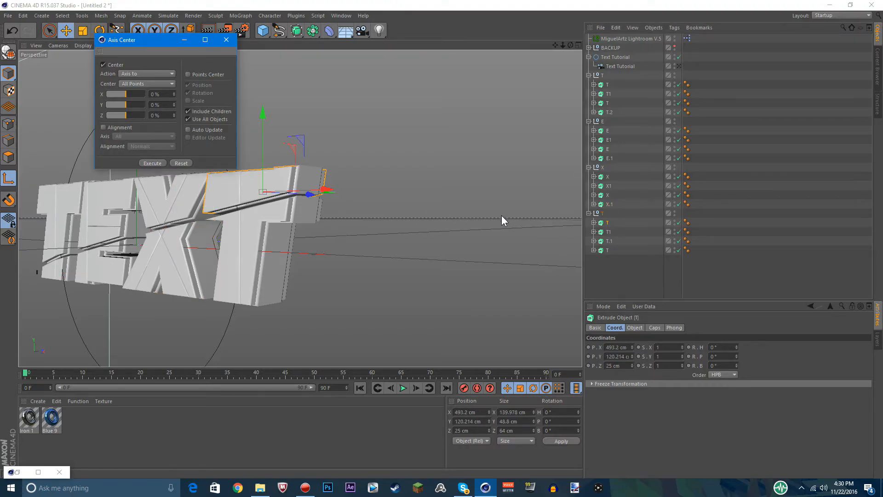
left_click(609, 231)
left_click(150, 164)
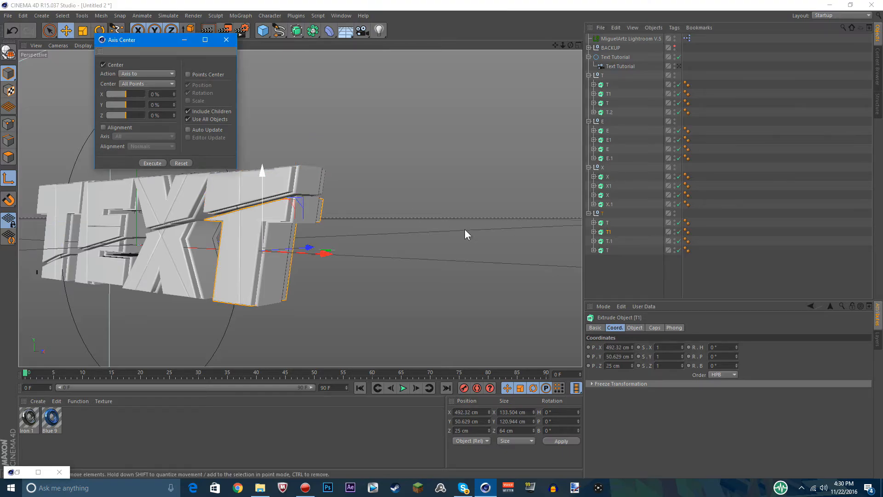
left_click(609, 241)
left_click(153, 164)
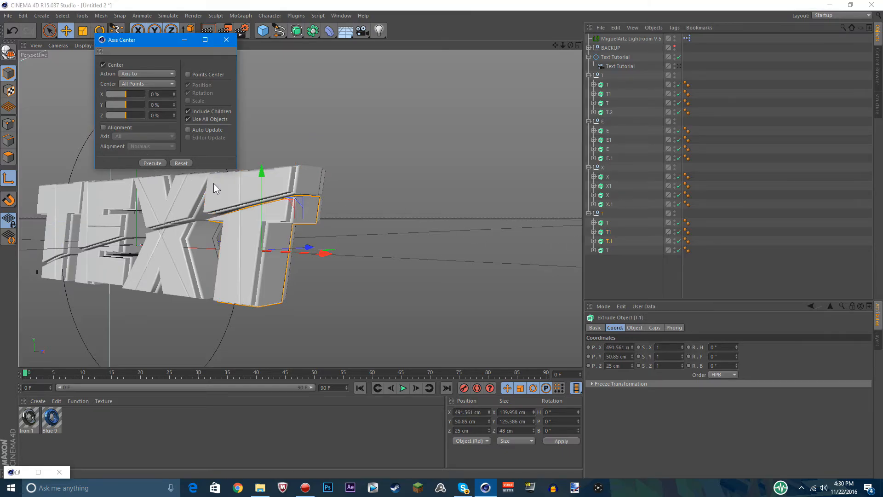
left_click(605, 252)
left_click(150, 163)
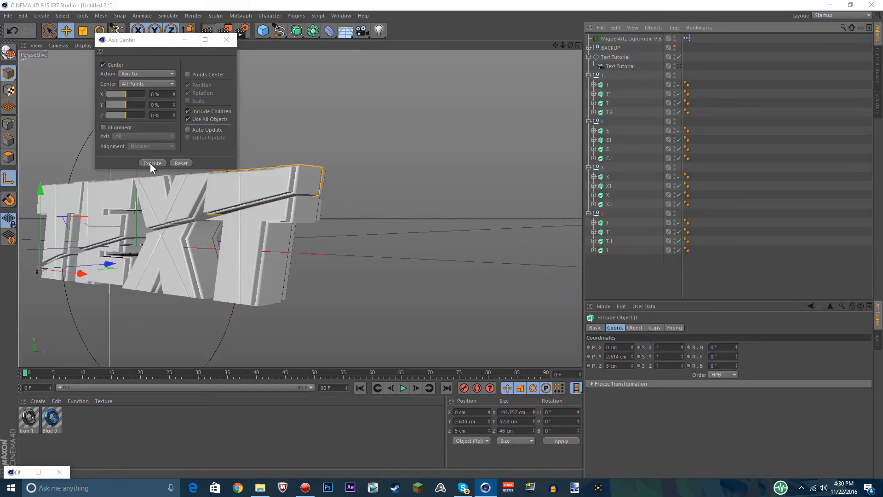
Inspect the centered extrude of the last T from another angle, and return the view to the Text Tutorial camera
left_click_drag(570, 45, 667, 76)
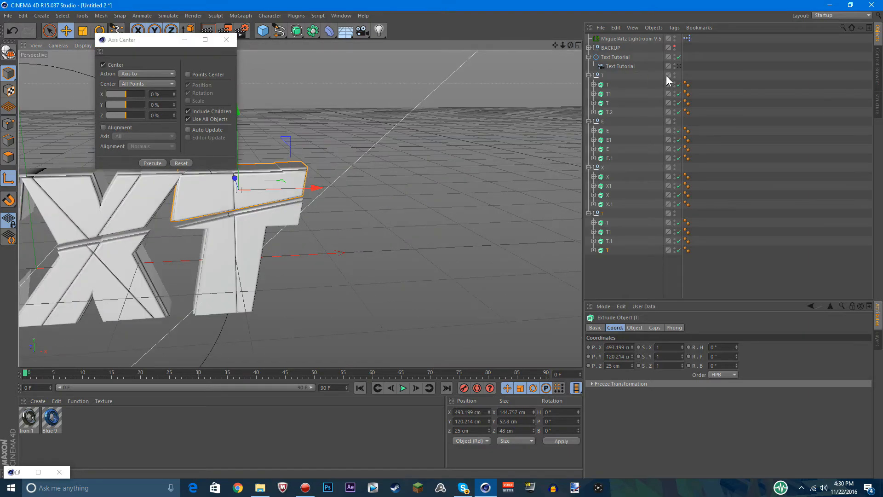
left_click(680, 67)
left_click(623, 264)
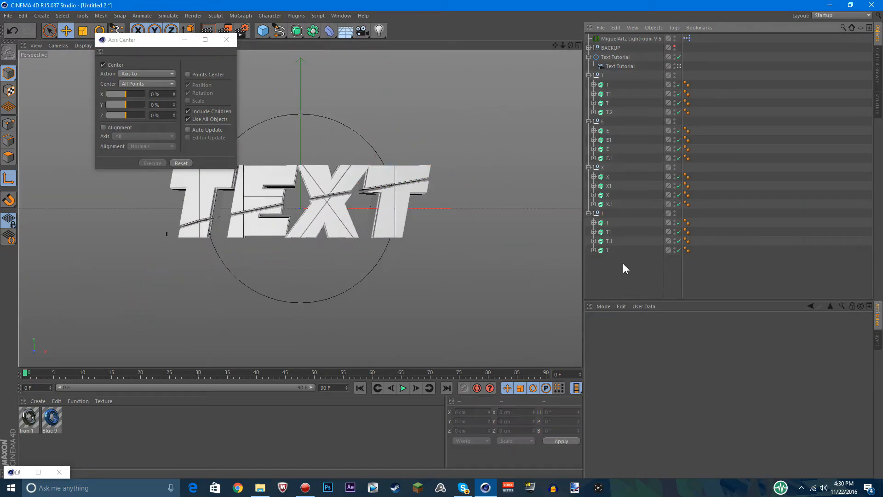
Center the axes of the four letter group nulls: last T, X, E and first T
left_click(603, 213)
left_click(151, 162)
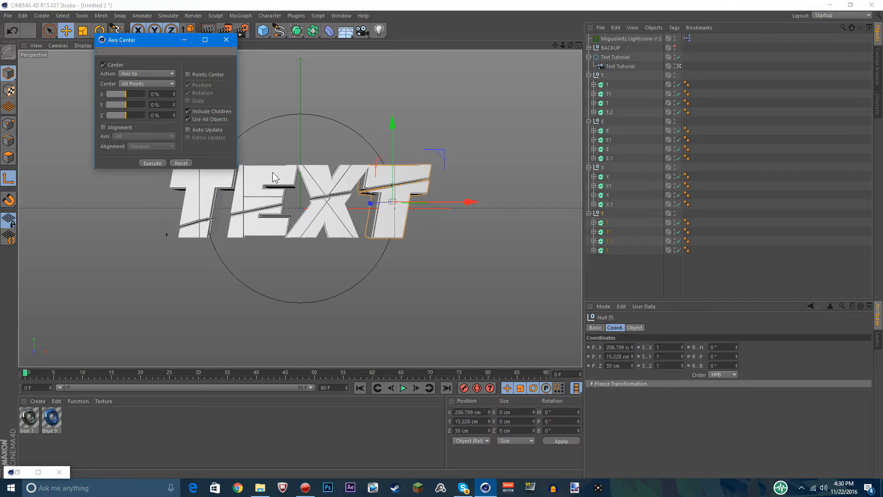
left_click(603, 167)
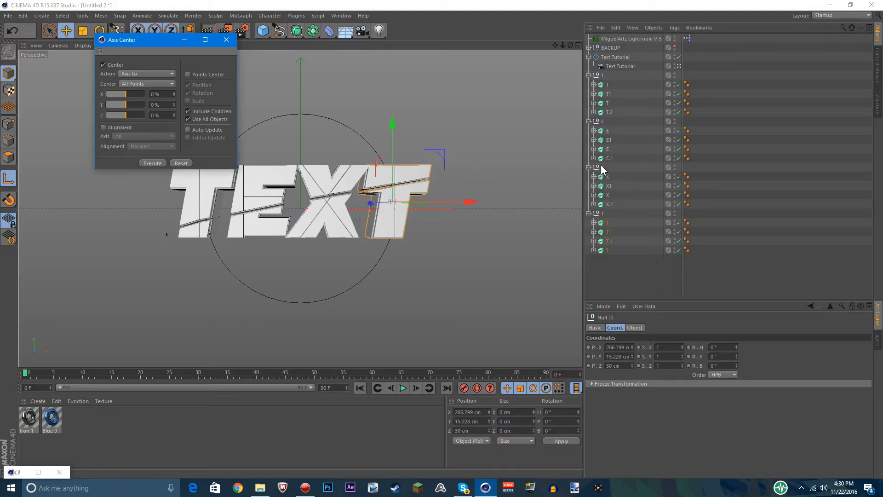
left_click(152, 163)
left_click(603, 122)
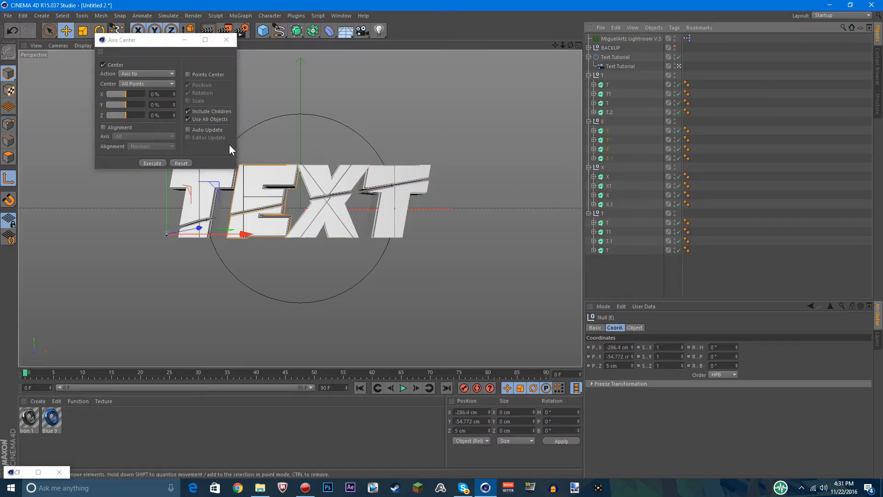
left_click(156, 163)
left_click(603, 75)
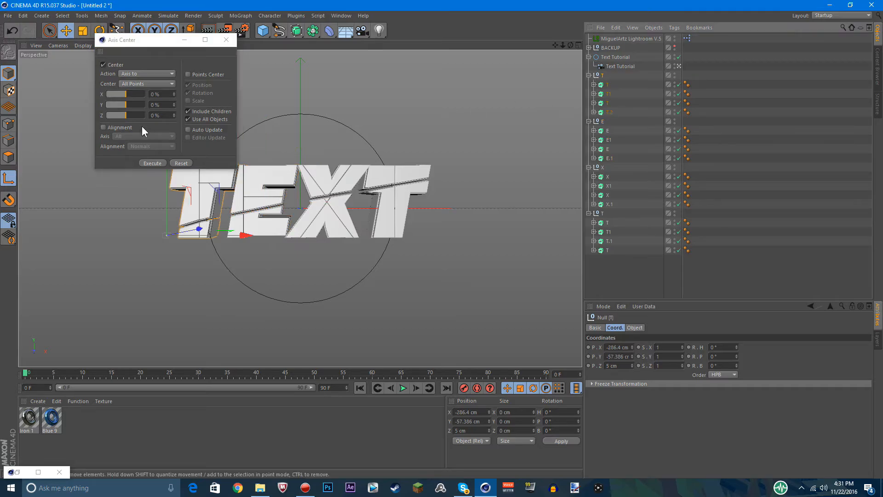
left_click(156, 163)
left_click(592, 293)
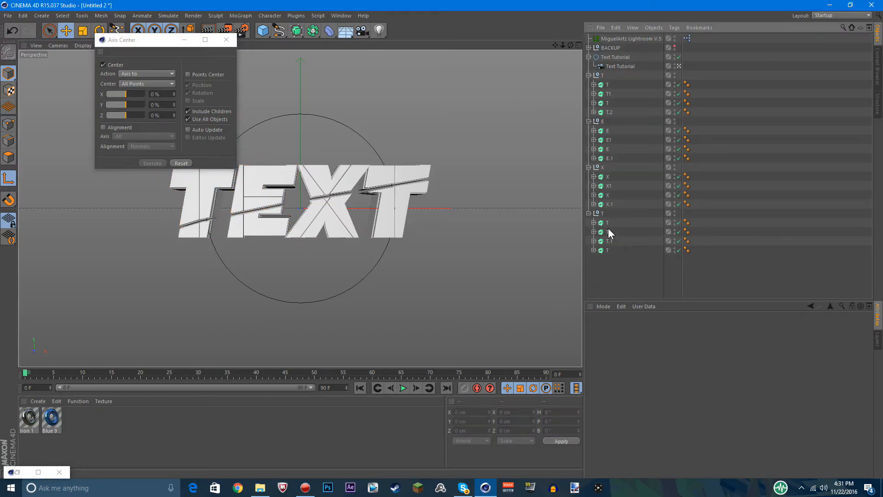
Collapse the four letter groups and close the Axis Center window
left_click(588, 213)
left_click(589, 167)
left_click(589, 121)
left_click(588, 75)
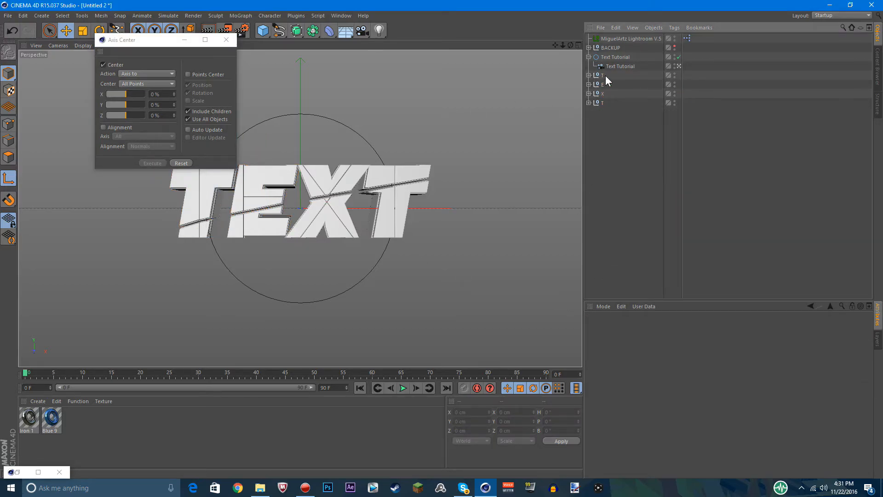
left_click(602, 75)
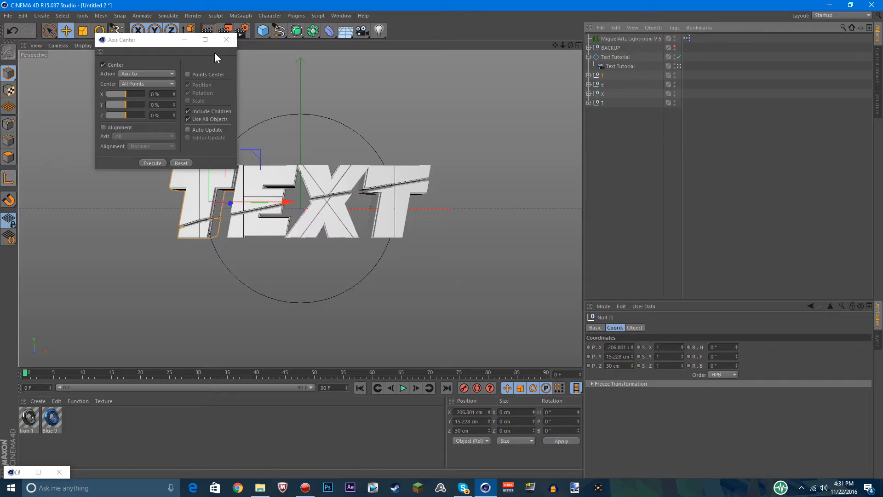
left_click(225, 39)
Test-rotate the first T, E and last T nulls around their centered axes, undoing each rotation
left_click(99, 31)
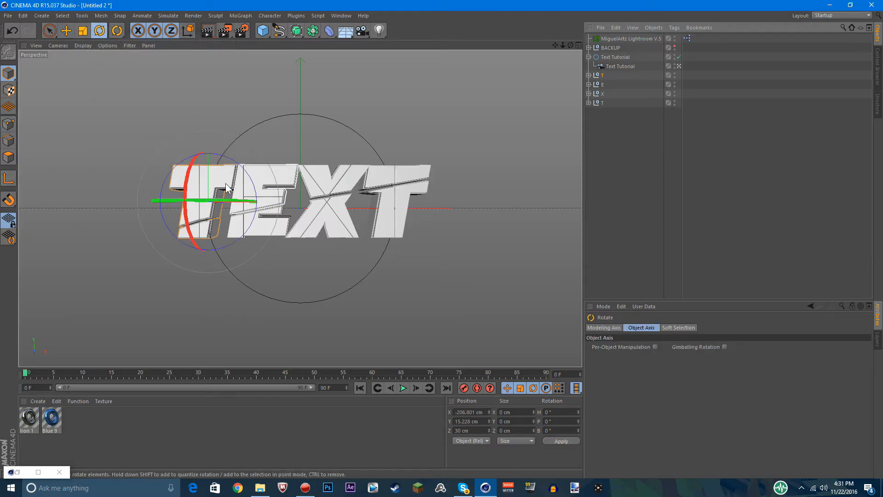
left_click_drag(186, 185, 179, 311)
key("ctrl+z")
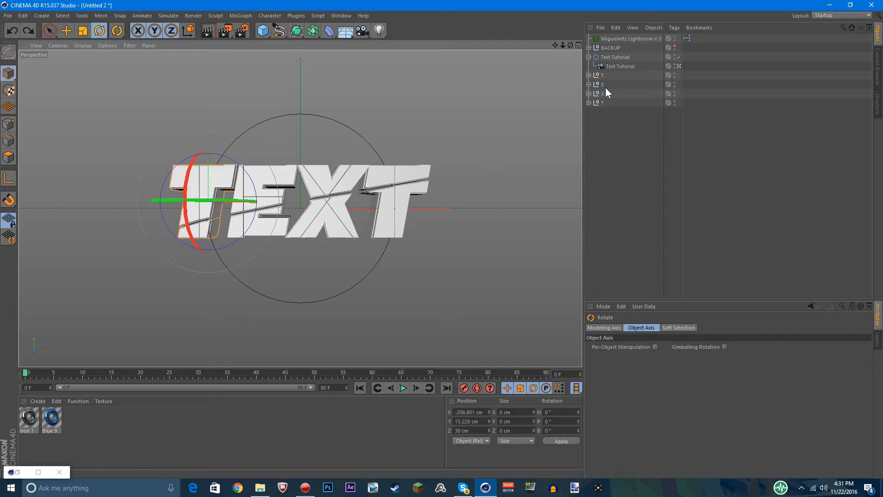
left_click(603, 85)
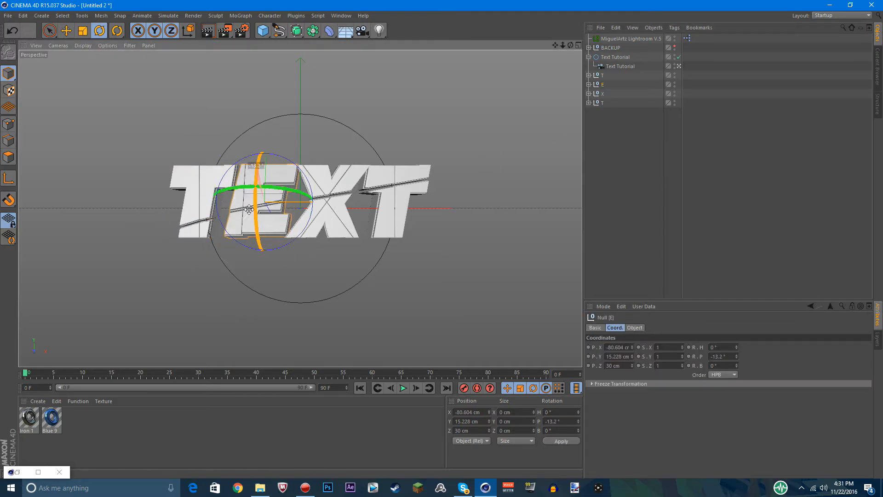
left_click(604, 165)
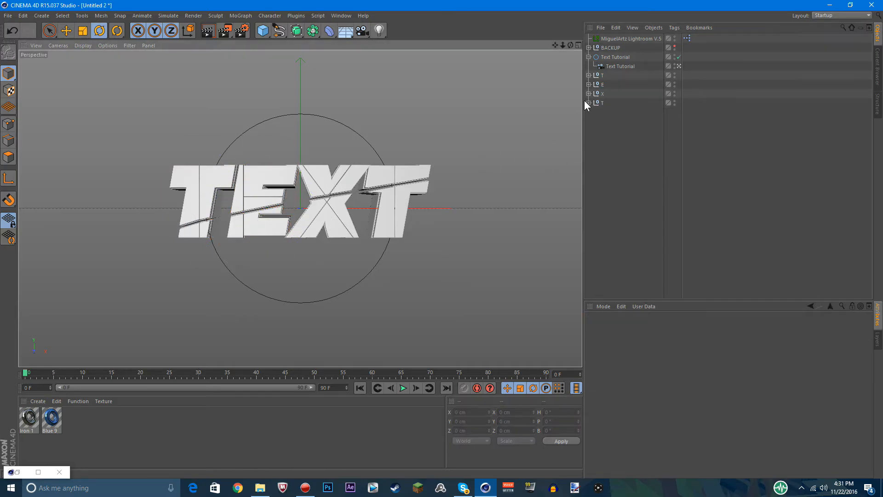
left_click(602, 103)
left_click_drag(416, 184, 563, 211)
key("ctrl+z")
left_click(598, 202)
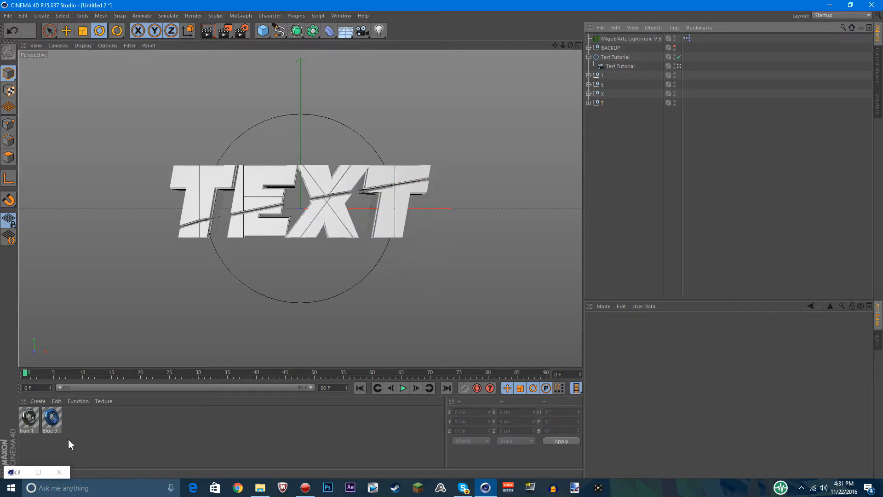
Expand all four letter groups and apply the Blue 9 material to the first extrude of the first T group
left_click(589, 75)
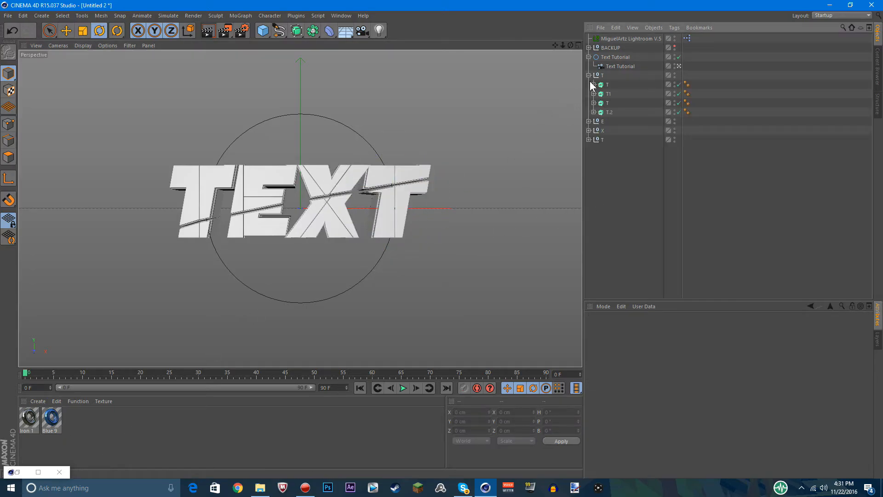
left_click(588, 121)
left_click(589, 167)
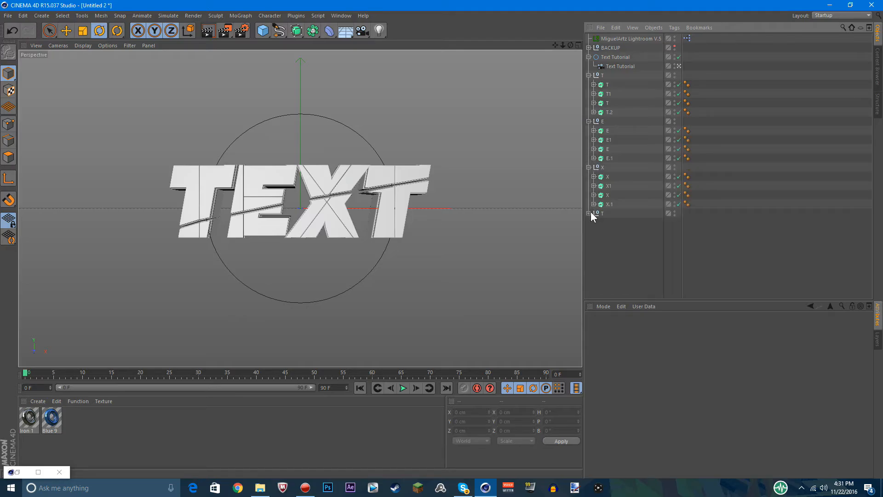
left_click(589, 212)
left_click_drag(51, 418, 612, 86)
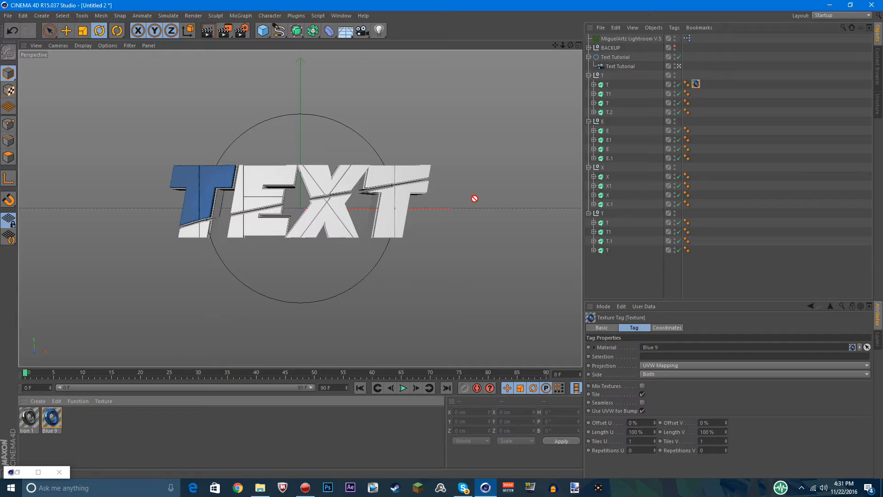
Try the Blue 9 material on T1 and on the third extrude of the first T group, undoing both
left_click_drag(475, 199, 611, 94)
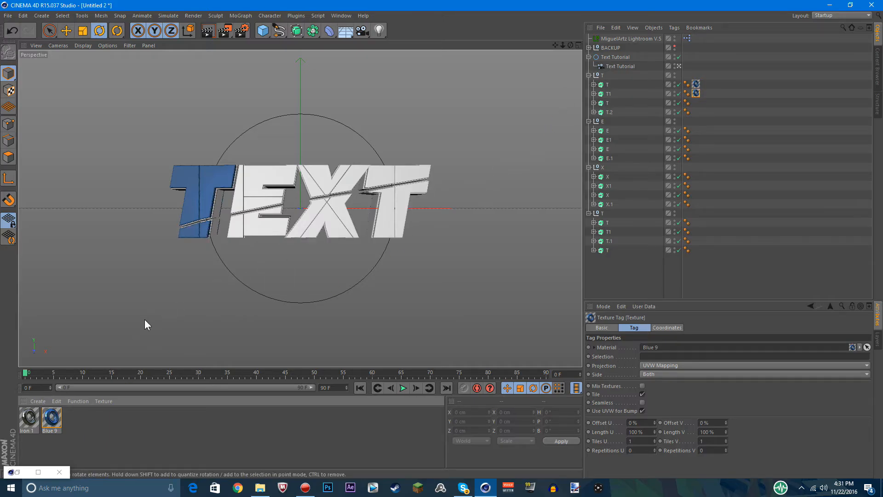
left_click_drag(52, 418, 608, 102)
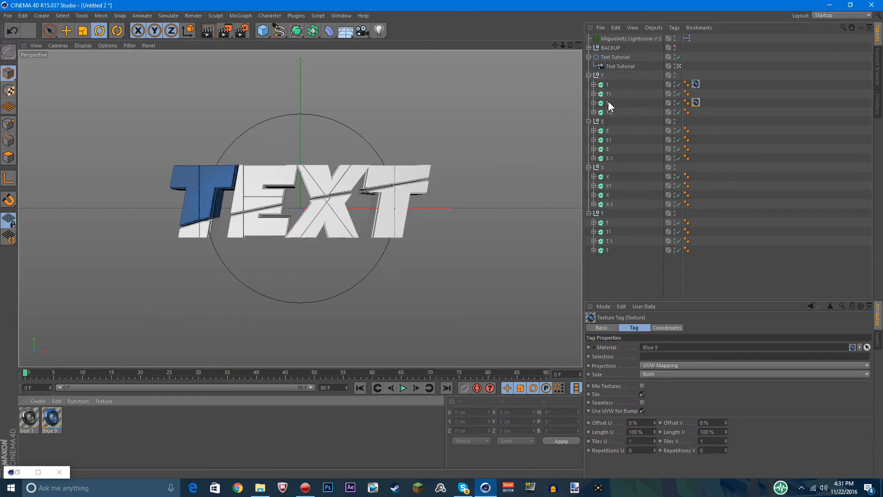
key("ctrl+z")
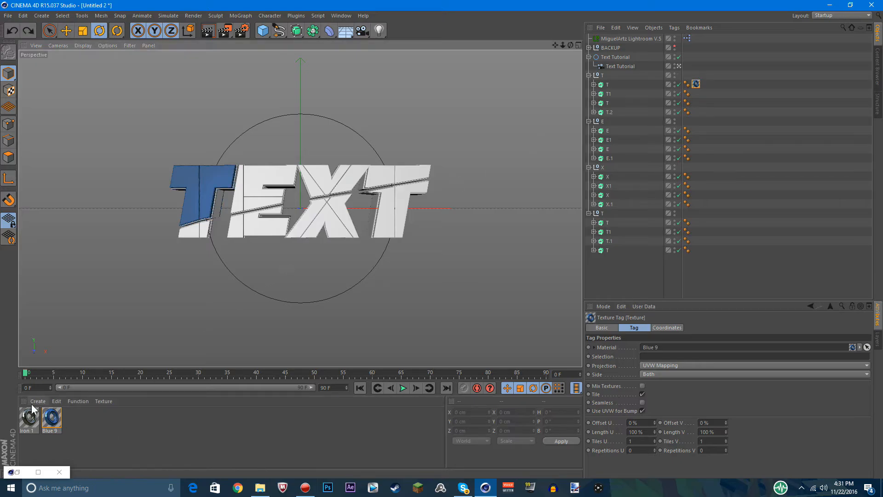
Apply the Blue 9 material to the first extrude in each of the E, X and last T groups
left_click_drag(51, 418, 607, 177)
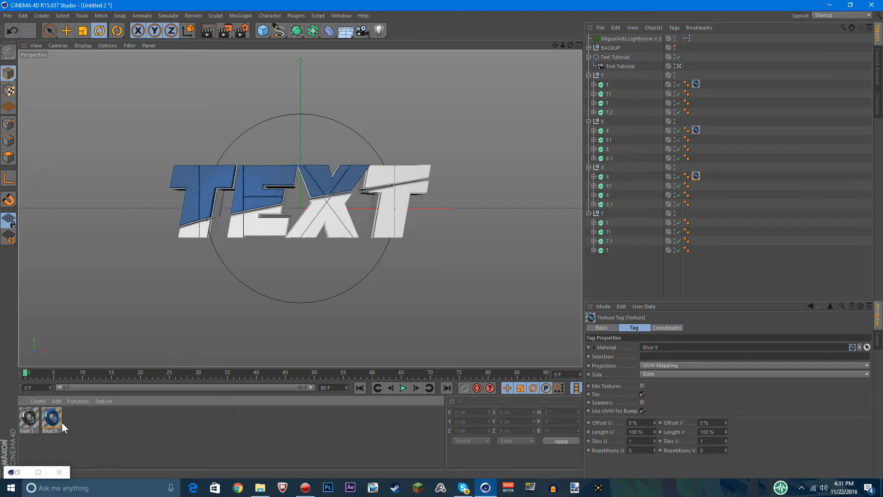
left_click_drag(53, 419, 609, 222)
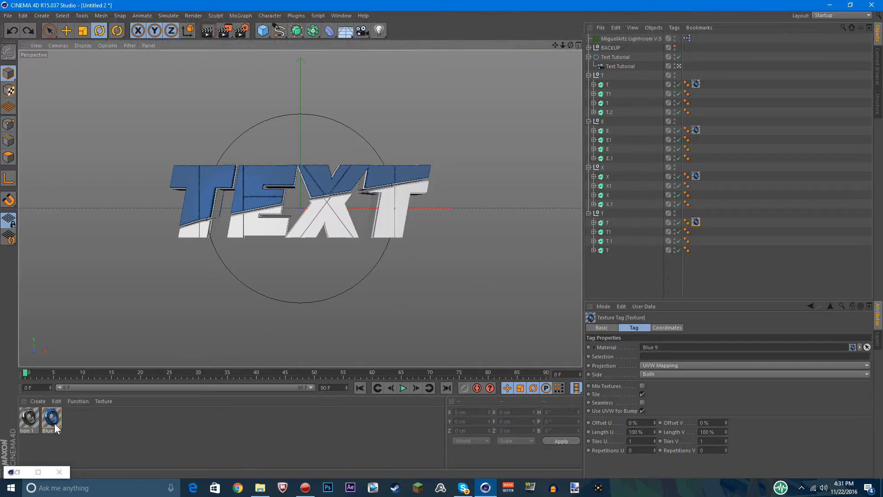
Apply the Iron 1 material to the third extrude in each of the four letter groups
left_click(26, 427)
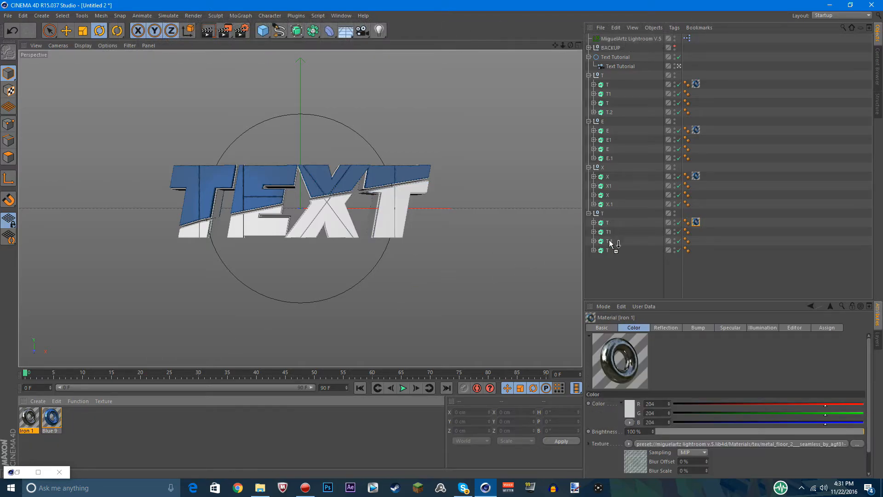
left_click_drag(617, 220, 610, 104)
key("ctrl+z")
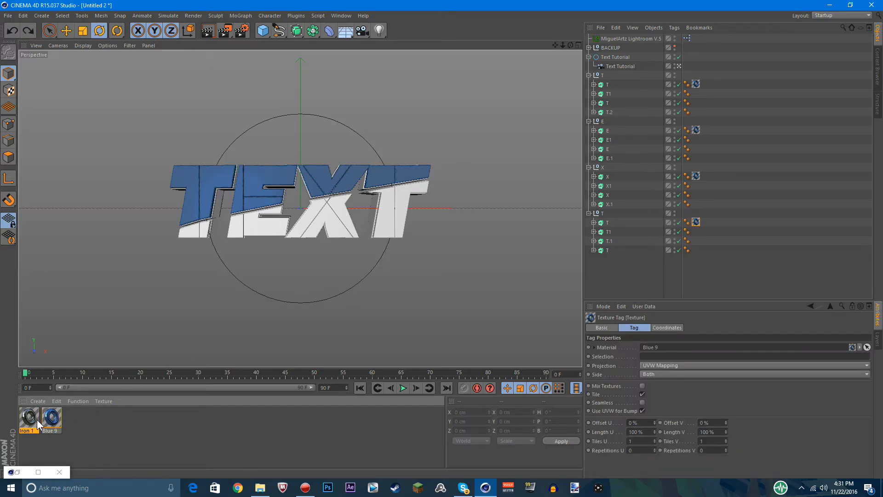
left_click_drag(34, 419, 626, 102)
left_click_drag(34, 417, 613, 150)
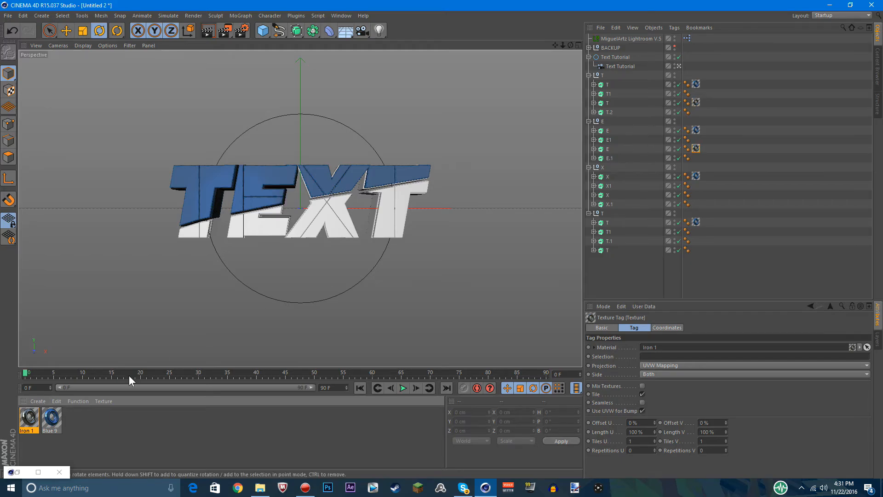
left_click_drag(556, 211, 620, 195)
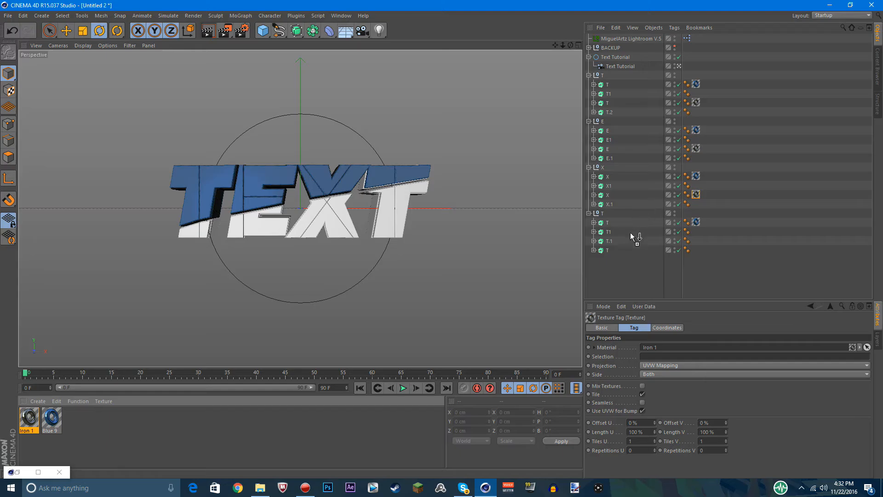
left_click_drag(631, 234, 631, 240)
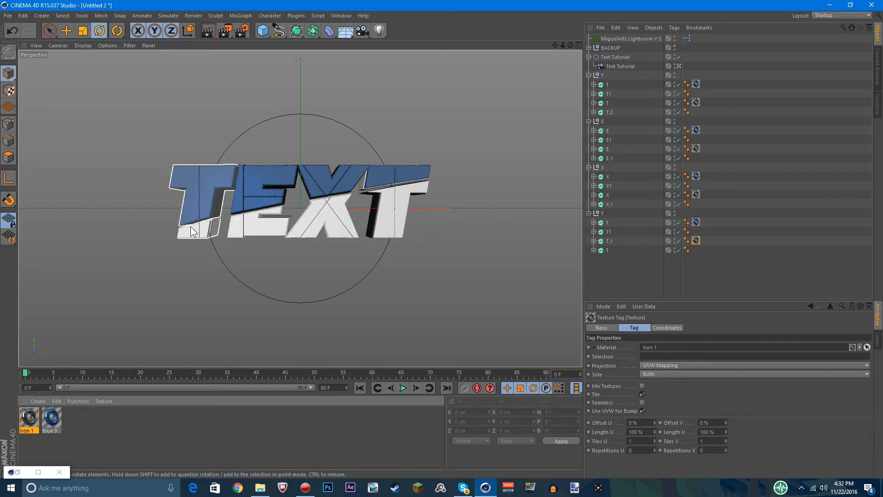
Try the Iron 1 material on extrude X.1 and the Blue 9 material on extrude X1
left_click(47, 427)
left_click(33, 428)
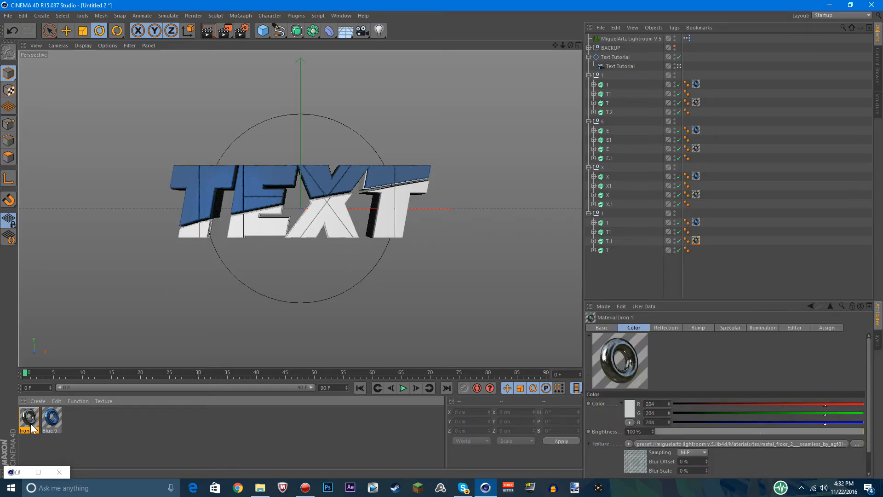
left_click(56, 421)
left_click_drag(29, 422, 521, 220)
left_click_drag(616, 204, 612, 205)
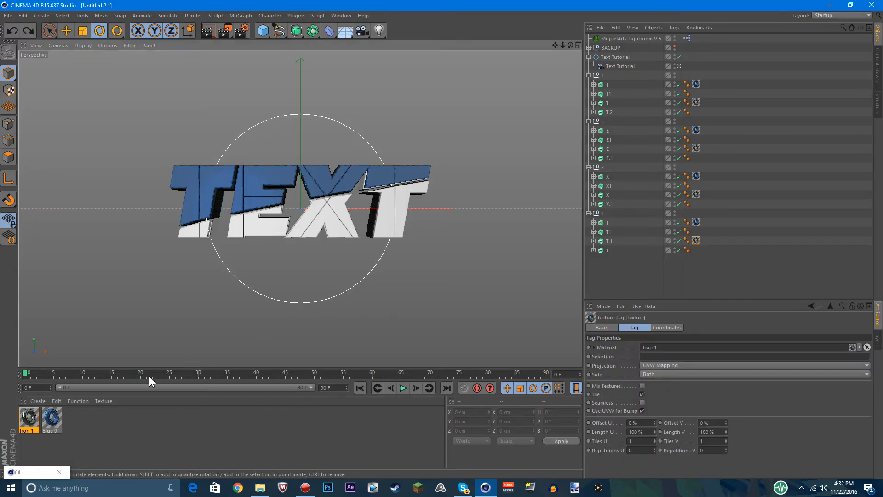
left_click_drag(44, 422, 332, 338)
left_click_drag(616, 172, 615, 186)
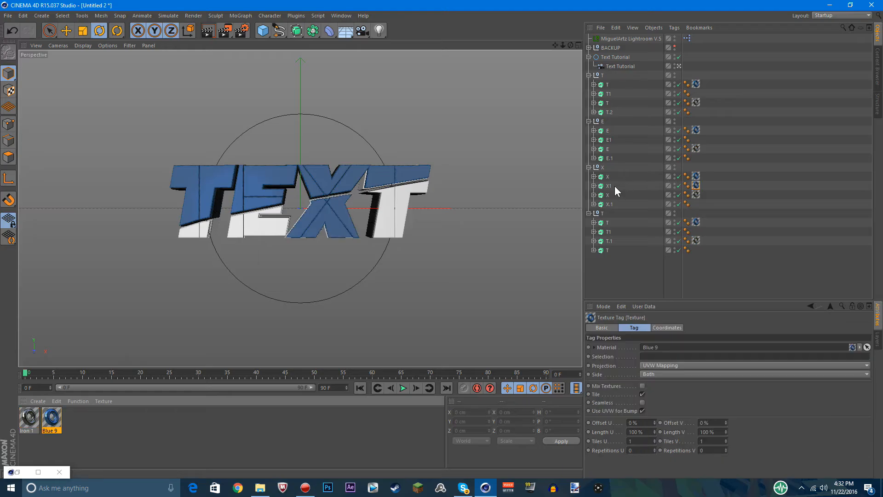
Apply the Blue 9 material to the fourth extrudes X.1 and E.1 in the X and E groups
left_click_drag(51, 426, 678, 184)
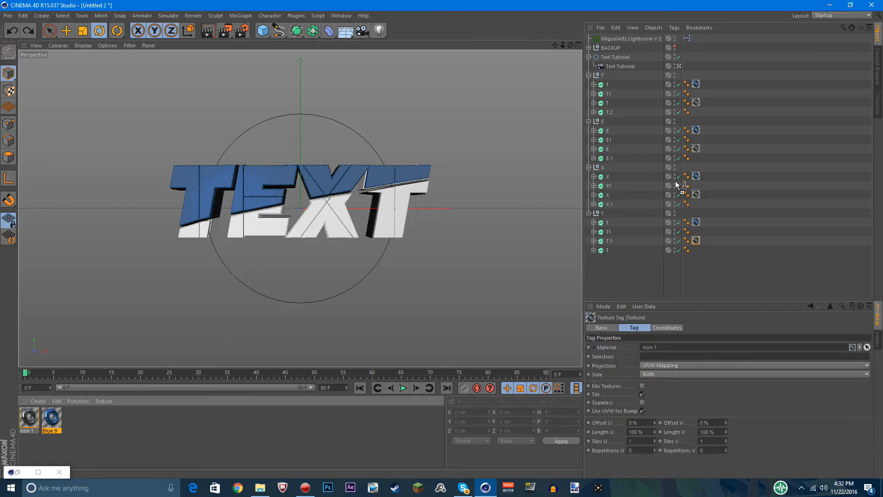
left_click_drag(618, 205, 619, 205)
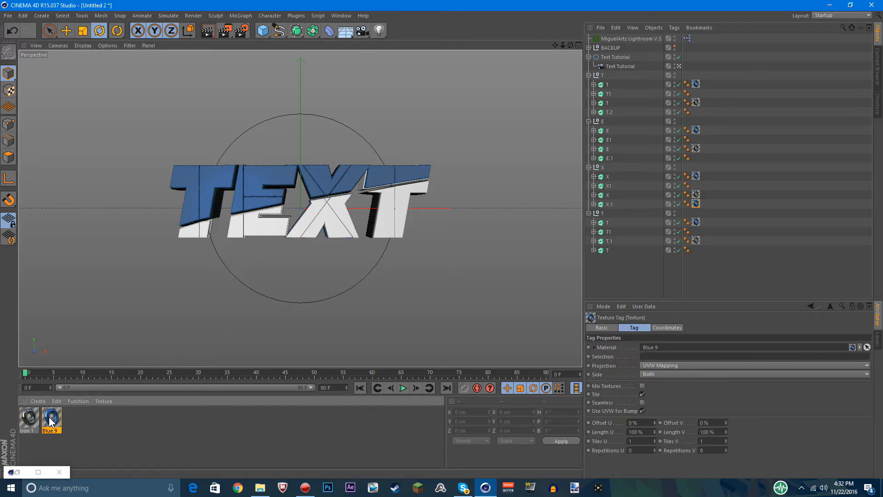
left_click_drag(656, 158, 652, 160)
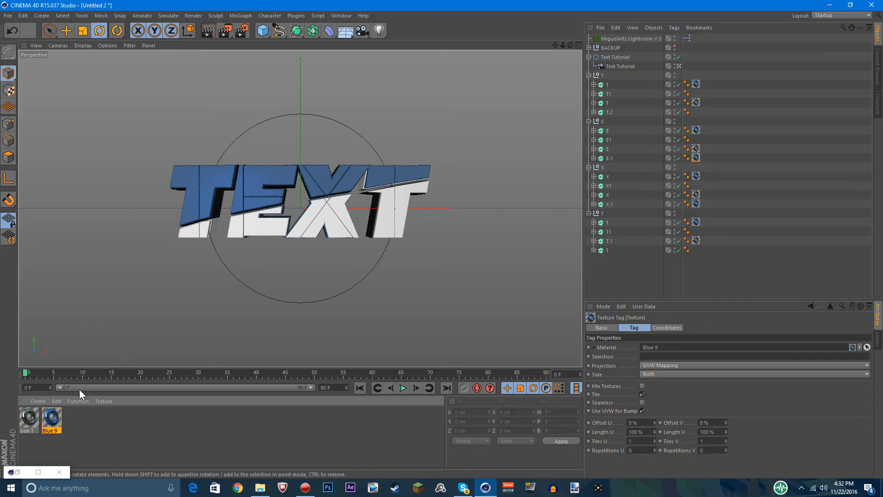
Try the Blue 9 material on extrude T.2 in the first T group and remove it again
left_click_drag(632, 114, 632, 113)
left_click(607, 250)
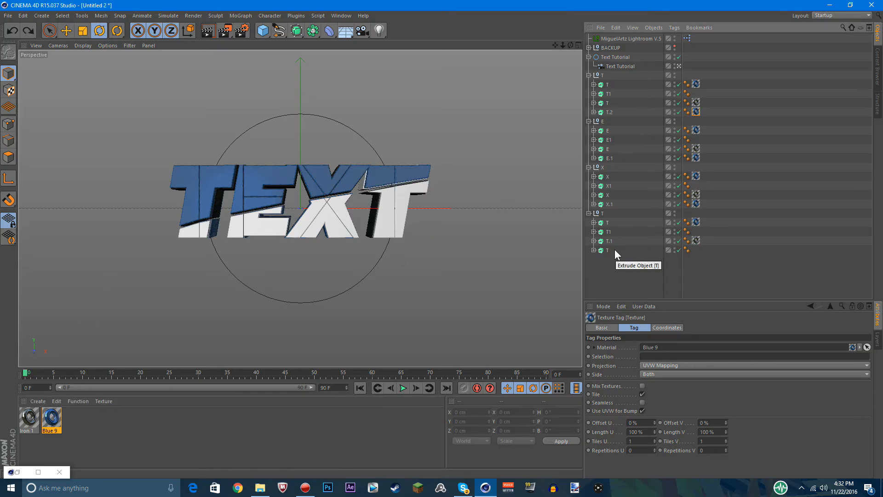
key("Delete")
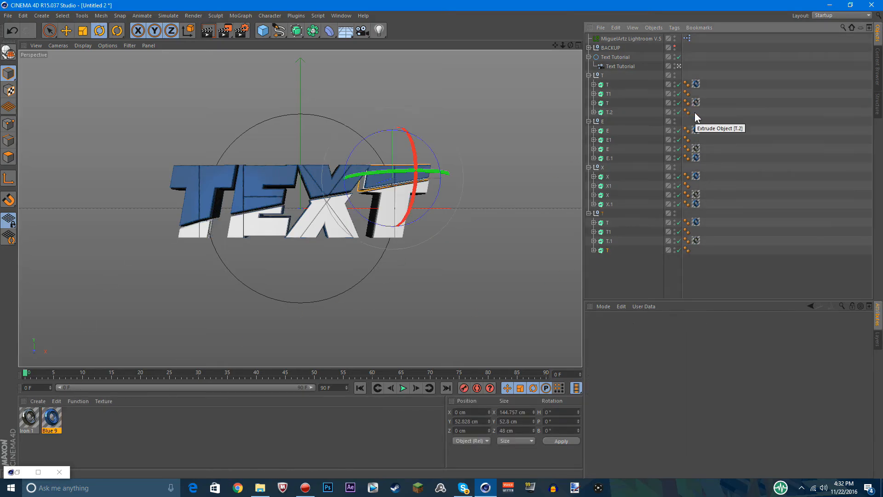
Rearrange the Iron 1 material in the last T group onto extrudes T1 and T, taking it off T.1
left_click(695, 84)
key("Delete")
key("ctrl+z")
left_click(701, 103)
left_click_drag(696, 240, 695, 231)
left_click_drag(695, 232, 495, 265)
left_click_drag(696, 158, 697, 159, "ctrl")
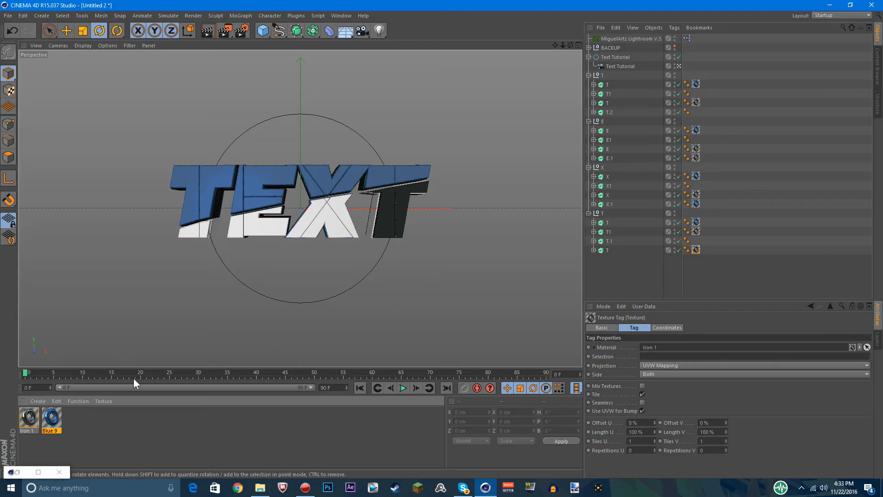
Apply Iron 1 to extrudes E1, X1 and the first group's T1, and Blue 9 to E.1, T.1 and T.2
left_click_drag(51, 417, 443, 212)
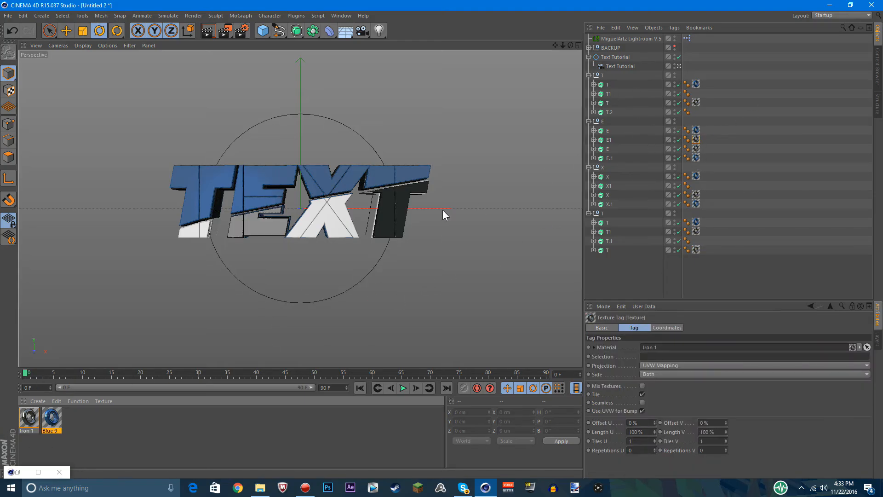
left_click_drag(25, 420, 609, 94)
left_click_drag(29, 417, 622, 241)
left_click(49, 423)
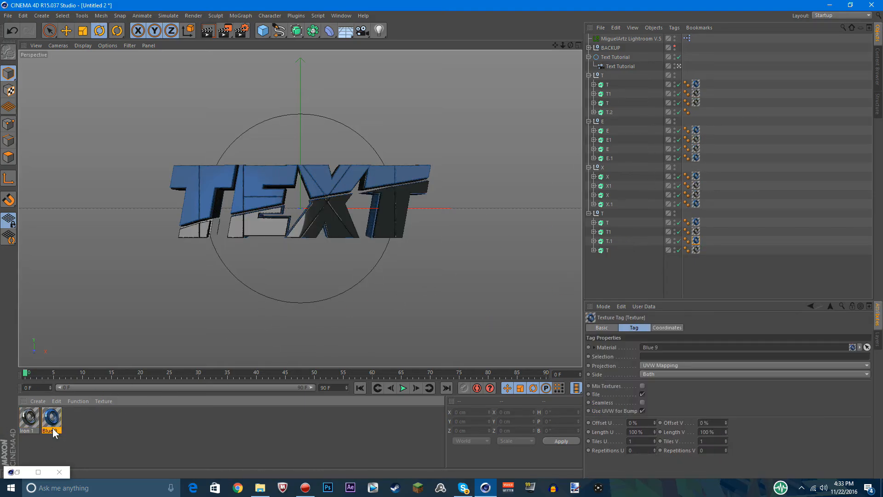
left_click_drag(630, 115, 631, 113)
Set the projection of the texture tags on all letter extrudes to Cubic
left_click_drag(737, 77, 696, 253)
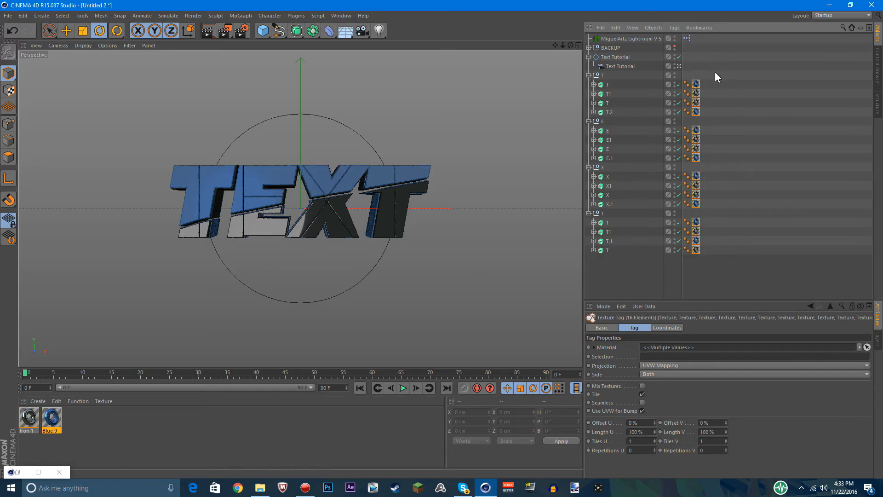
left_click_drag(728, 65, 694, 280)
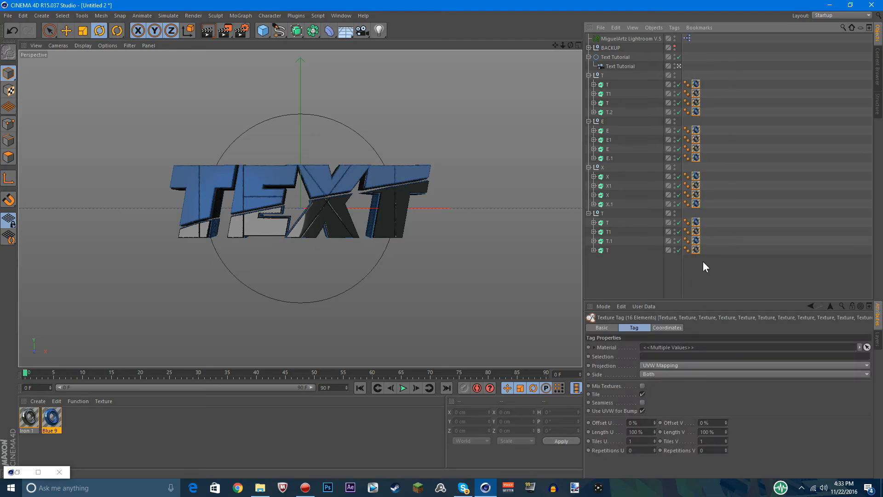
left_click(658, 366)
left_click(704, 337)
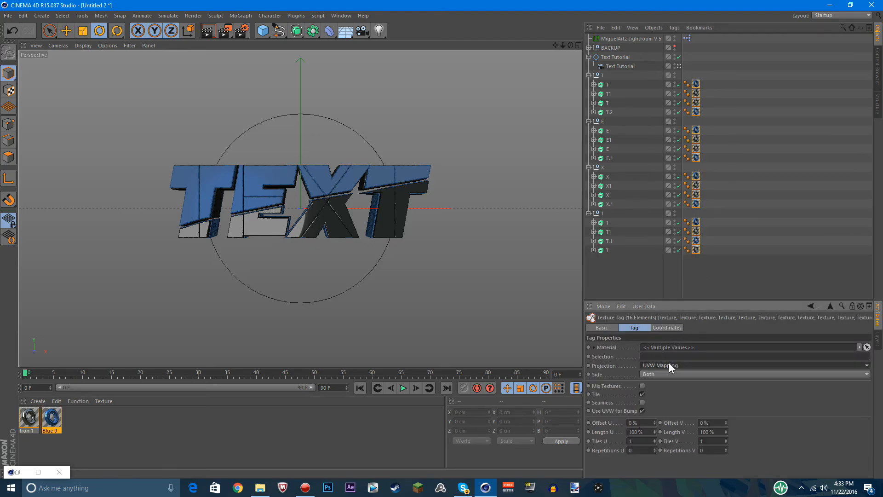
left_click(652, 366)
left_click(653, 402)
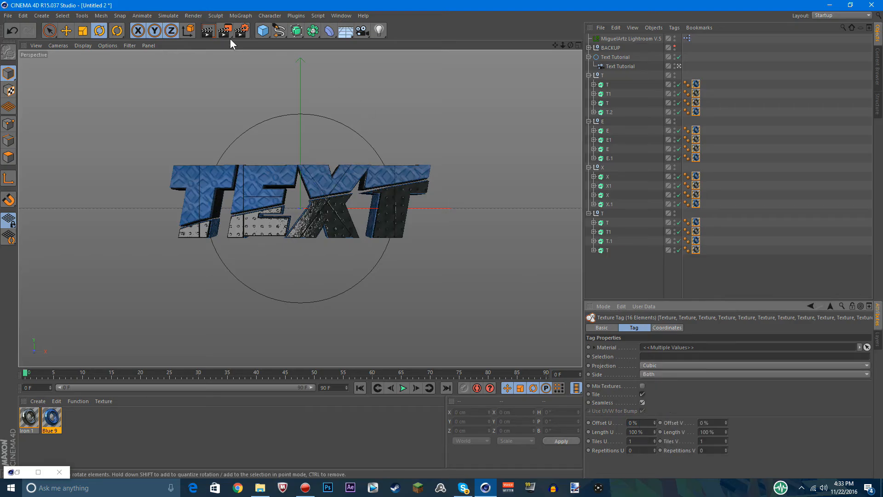
Render the text through the Text Tutorial camera and again from a freely orbited side angle
left_click(215, 33)
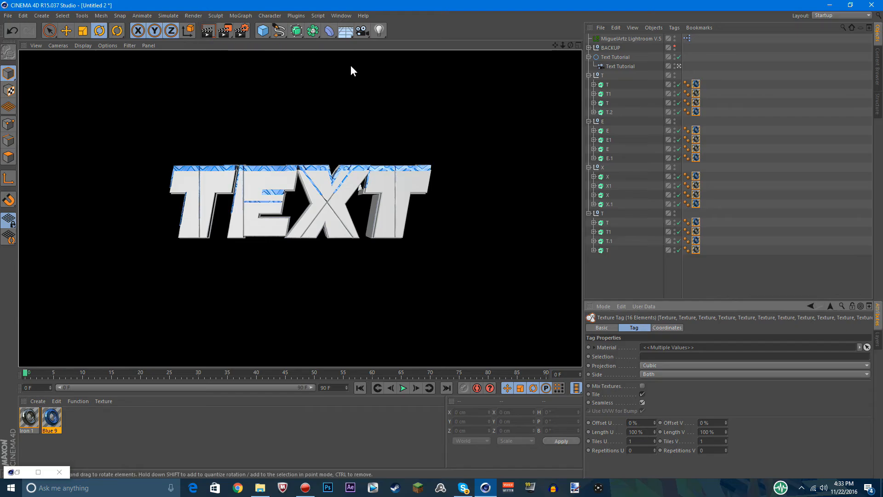
left_click(351, 71)
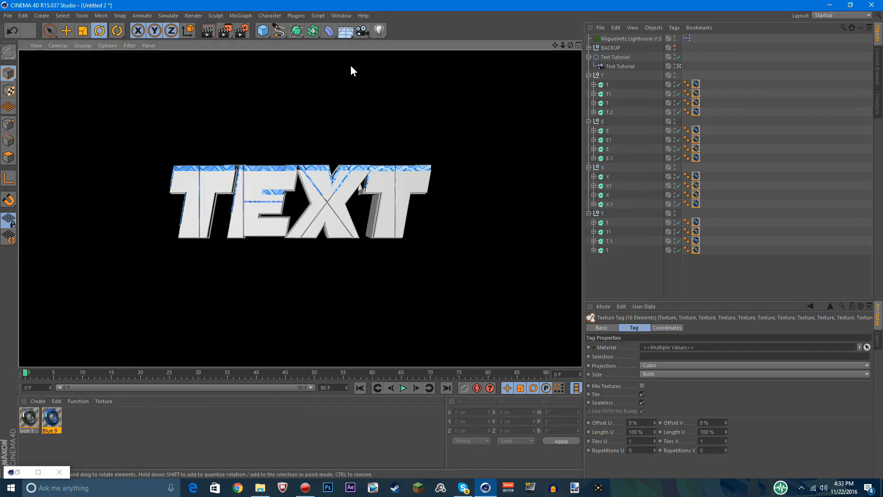
left_click(679, 66)
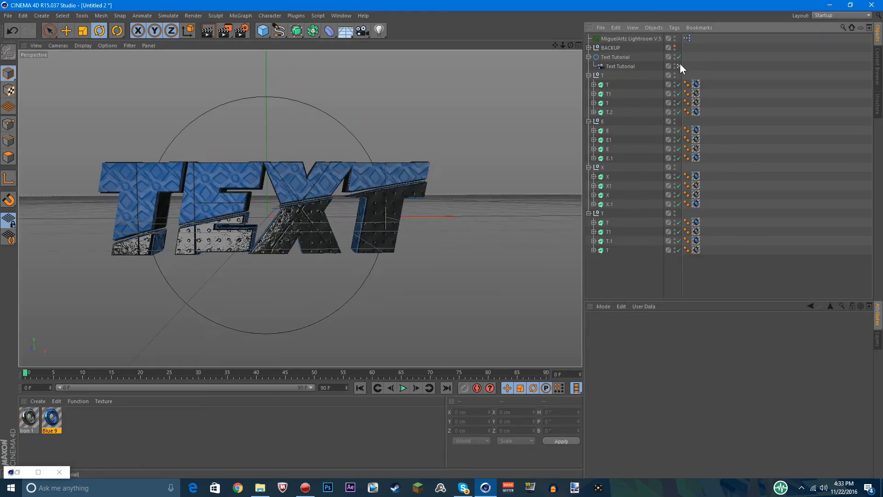
left_click_drag(570, 44, 174, 33)
left_click(204, 33)
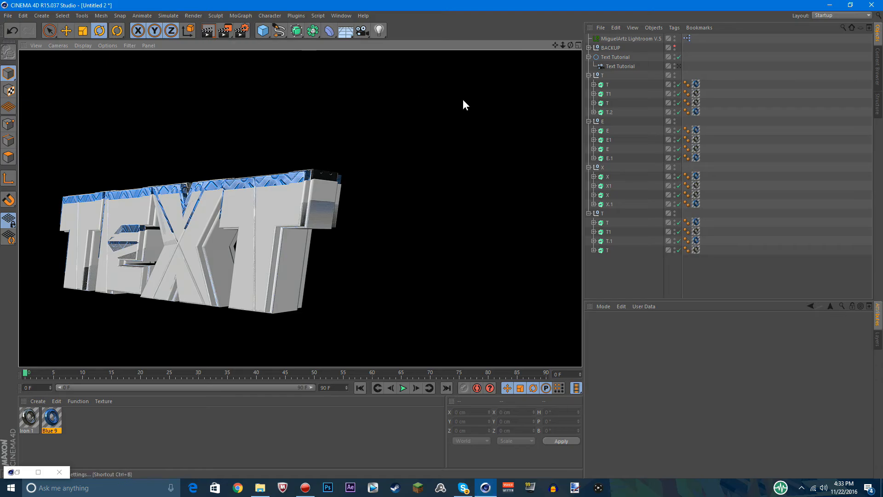
Delete the BACKUP group and render the angled view of the text again
left_click(614, 48)
key("Delete")
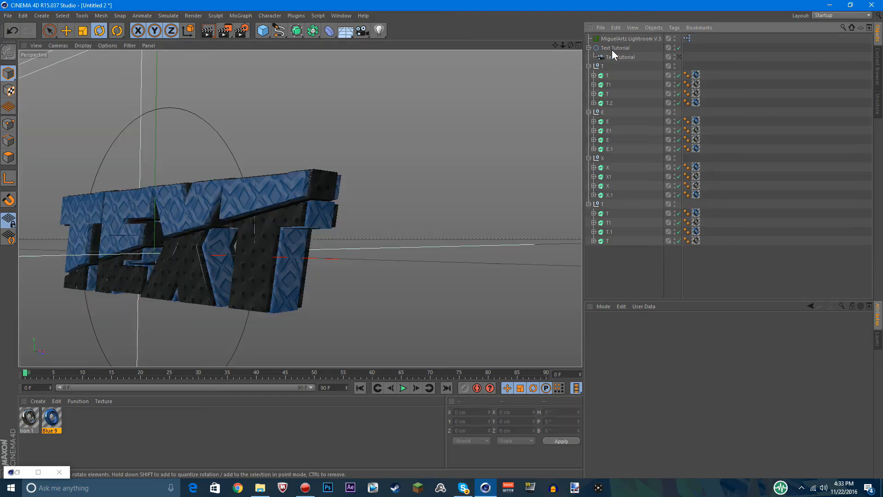
left_click(205, 34)
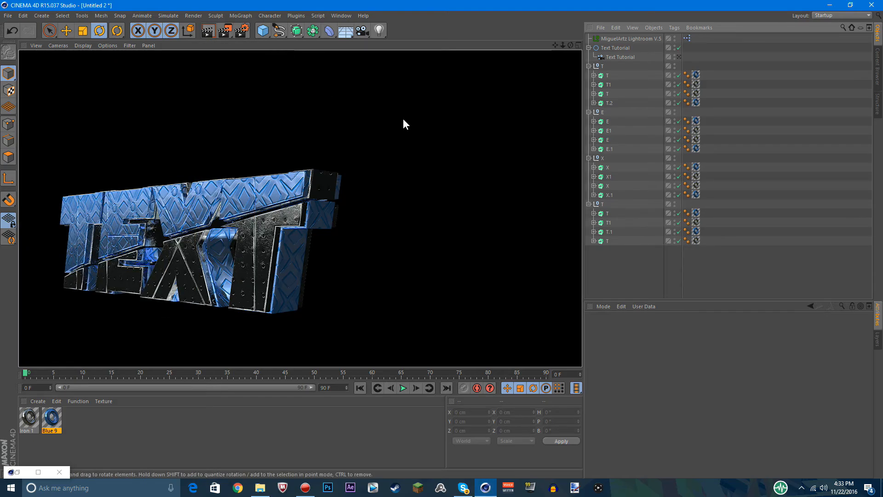
left_click(475, 144)
Switch back to the Text Tutorial camera and render the front view of the text
left_click(679, 57)
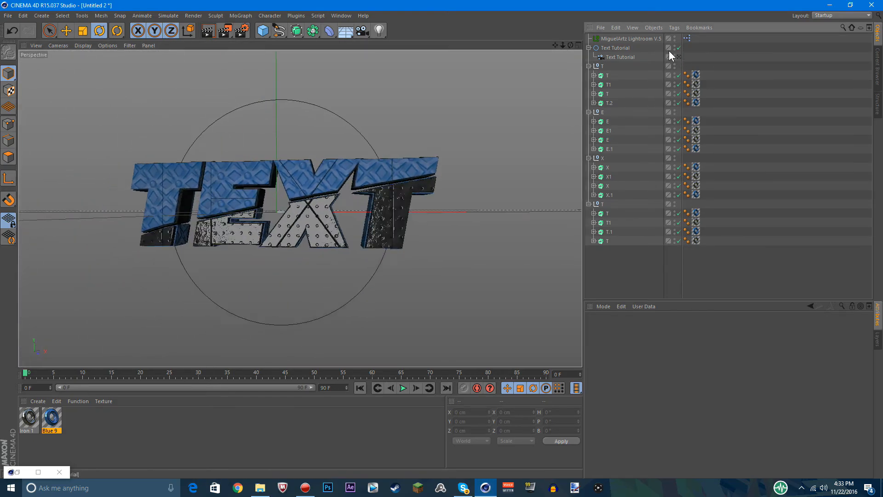
left_click(207, 30)
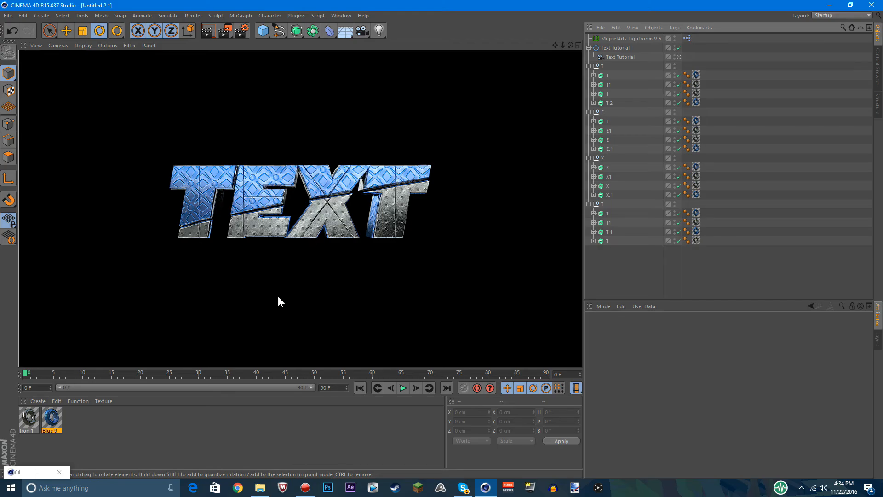
left_click(455, 231)
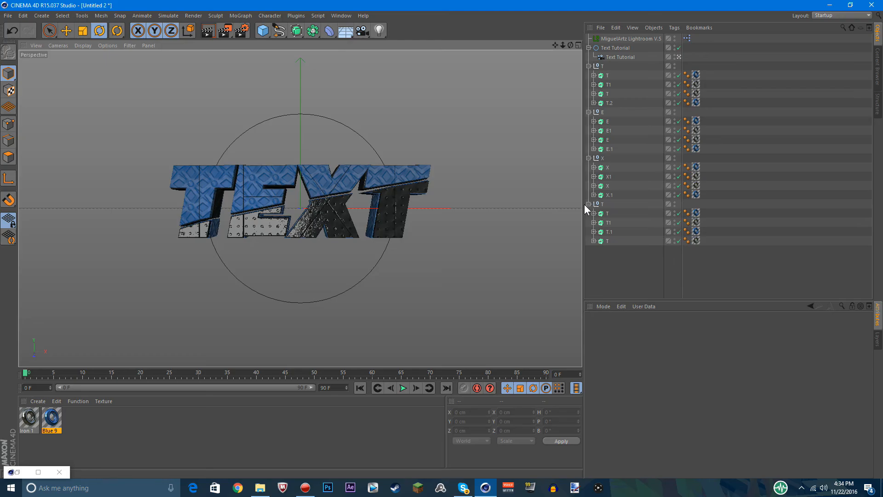
Collapse the T, E, X and T letter groups in the object hierarchy
left_click(589, 204)
left_click(589, 158)
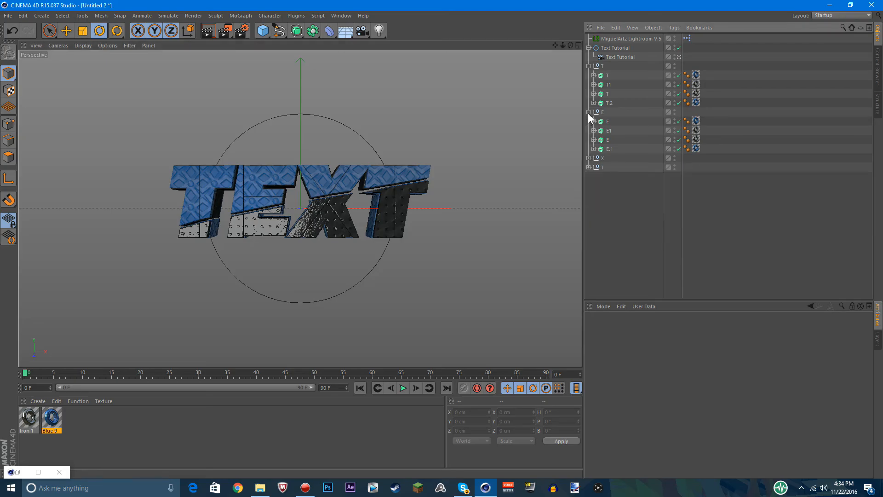
left_click(589, 112)
left_click(588, 66)
Try changing the Text Tutorial camera's bank rotation and Z position, and undo both changes
left_click(622, 57)
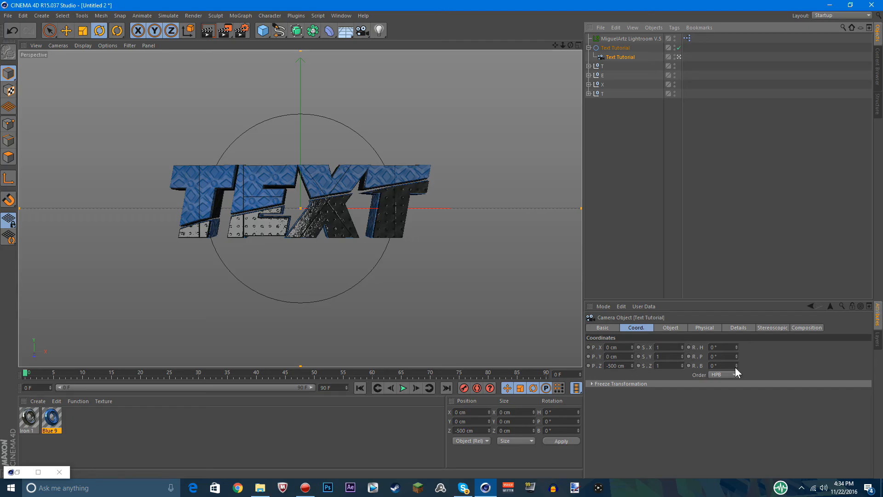
left_click_drag(736, 366, 736, 335)
key("ctrl+z")
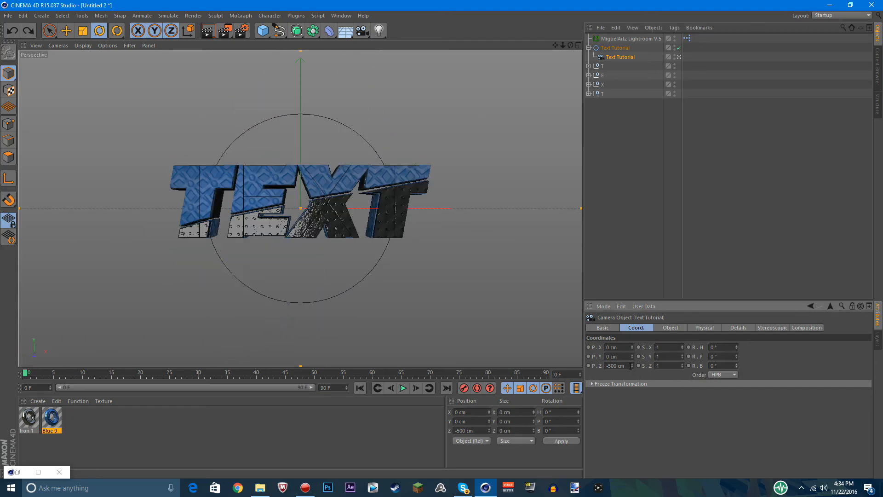
left_click_drag(633, 366, 633, 352)
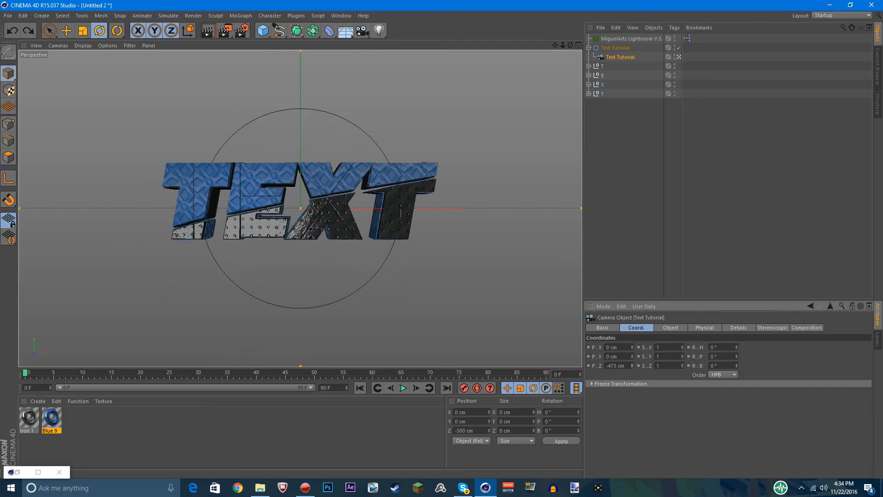
key("ctrl+z")
key("ctrl+z")
left_click(625, 162)
Try moving the T spline in the first T group's top extrude along Z, undo it and return to the camera view
left_click(679, 56)
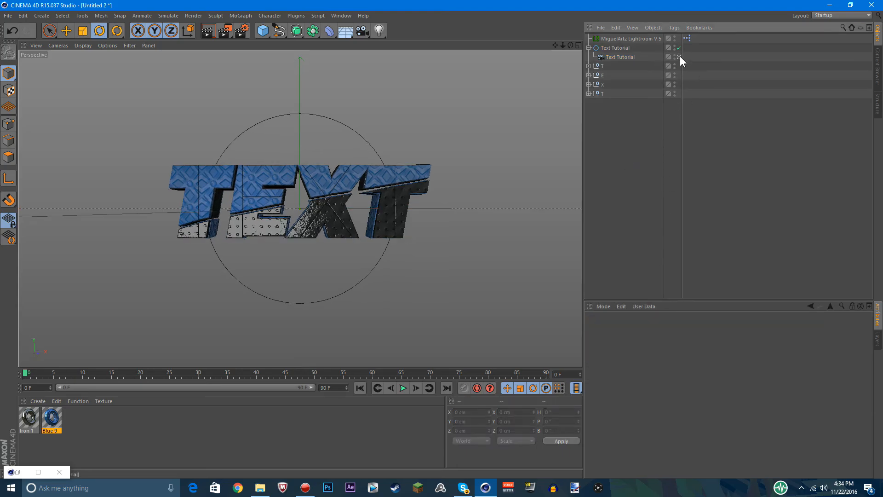
left_click_drag(570, 46, 543, 60)
left_click(589, 66)
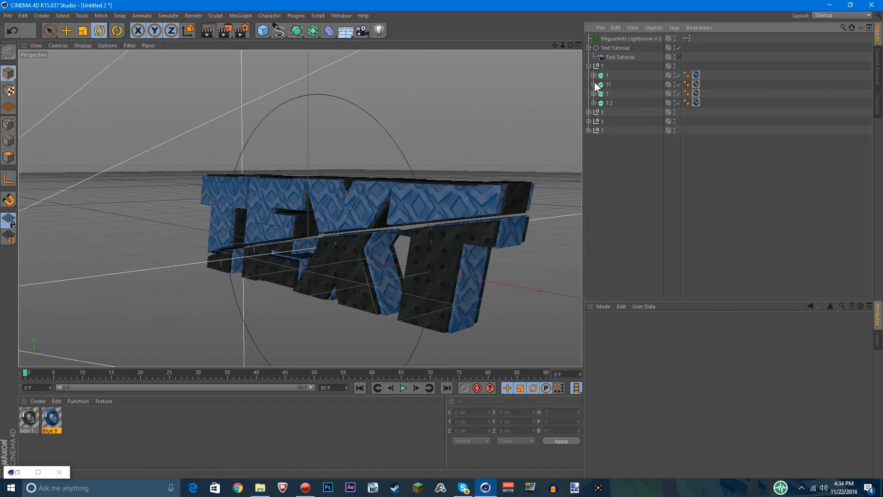
left_click(593, 76)
left_click(599, 85)
left_click(618, 103)
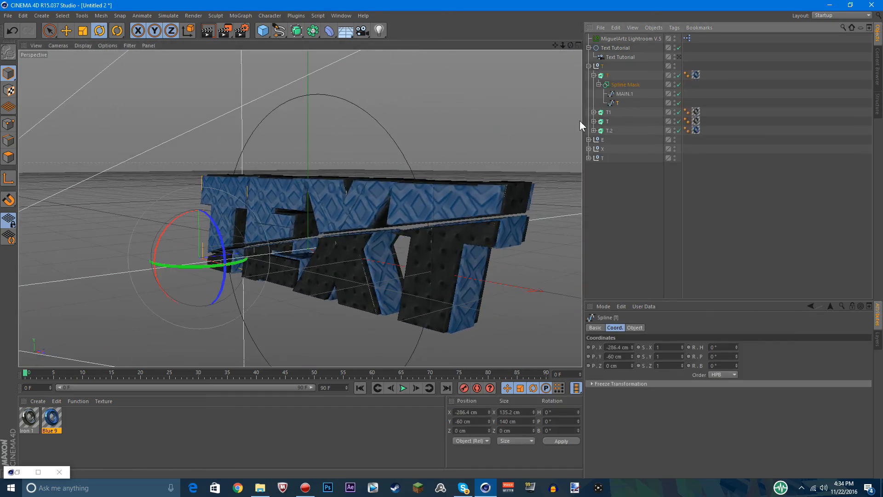
left_click(66, 30)
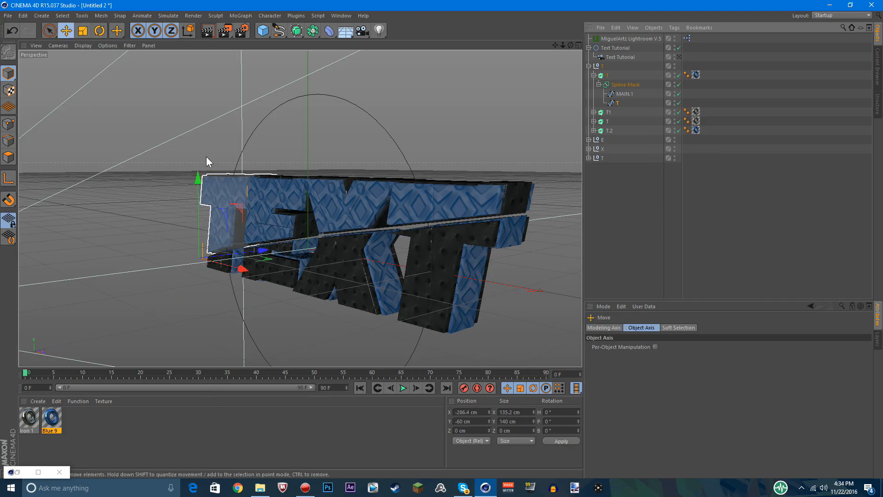
left_click_drag(262, 251, 138, 267)
key("ctrl+z")
left_click(630, 235)
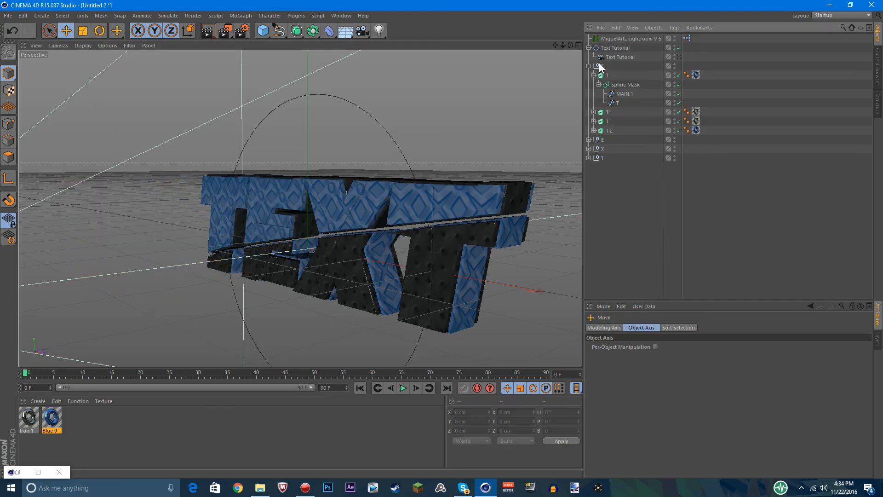
left_click(588, 65)
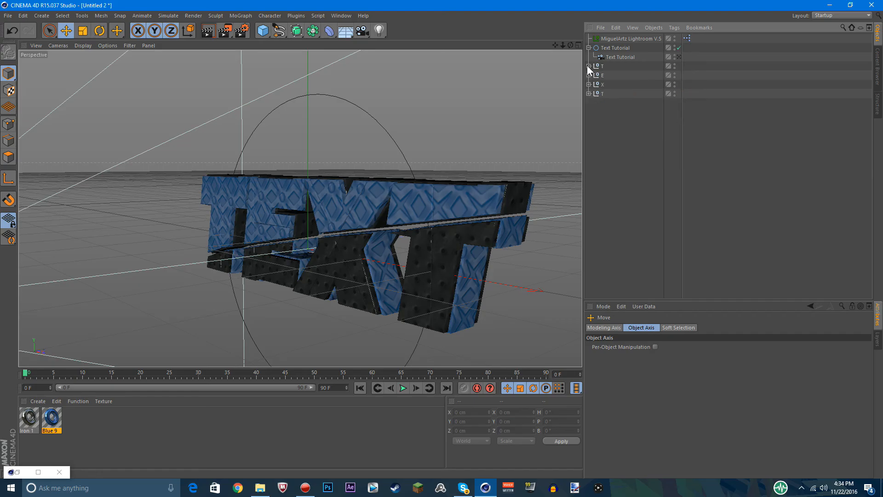
left_click(679, 58)
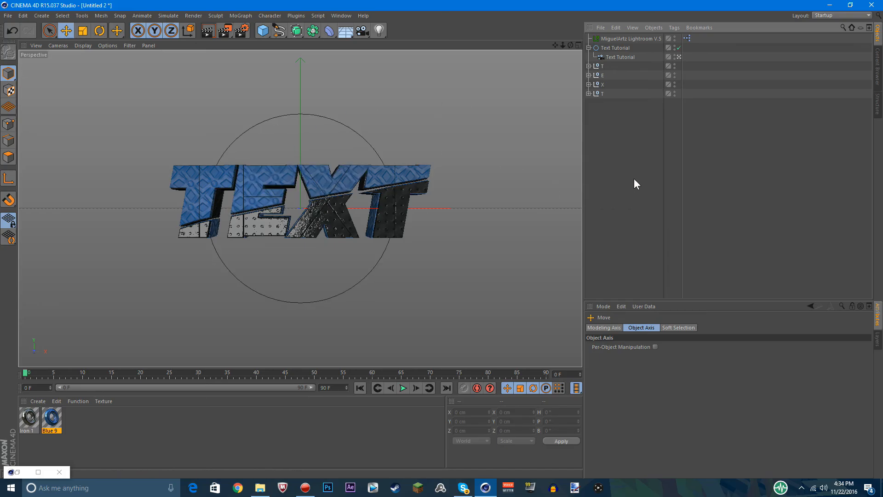
Render the finished text through the Text Tutorial camera, then return to the editor view
left_click(680, 56)
left_click(679, 56)
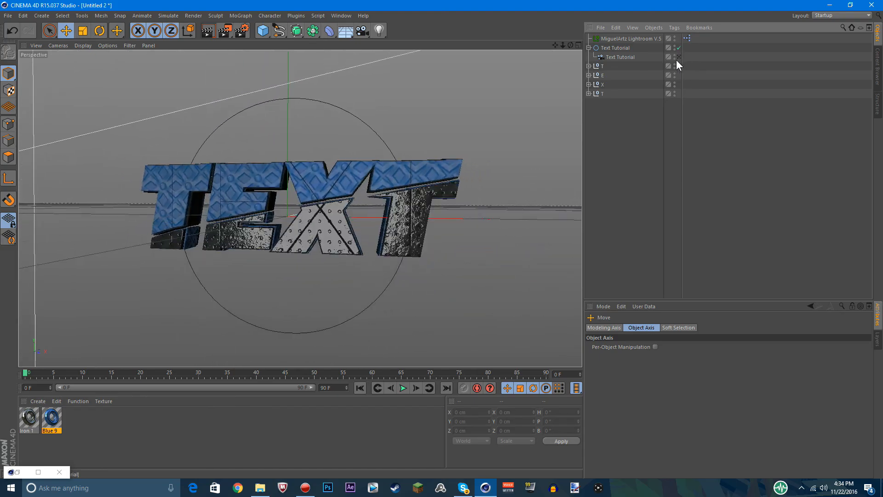
left_click(207, 31)
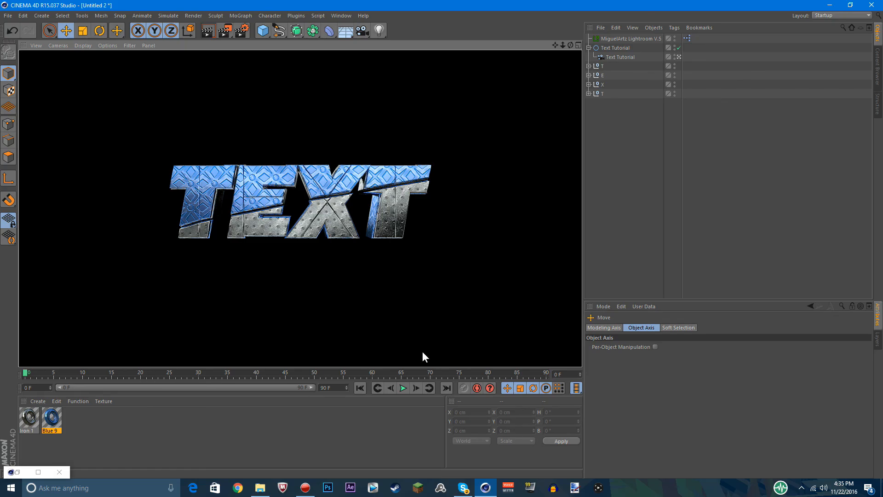
left_click(661, 162)
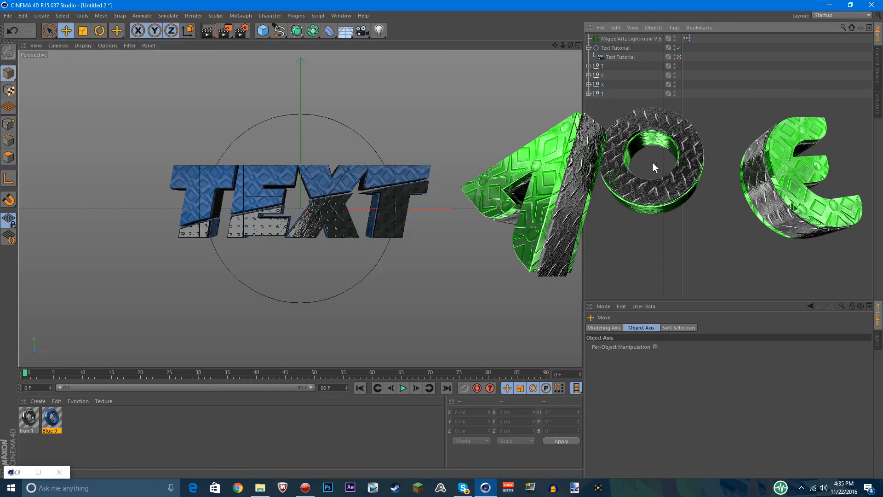
left_click(220, 372)
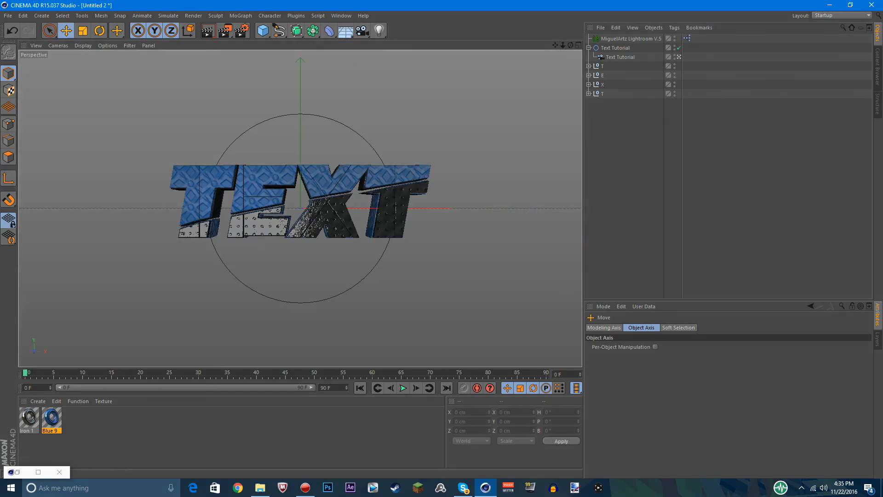